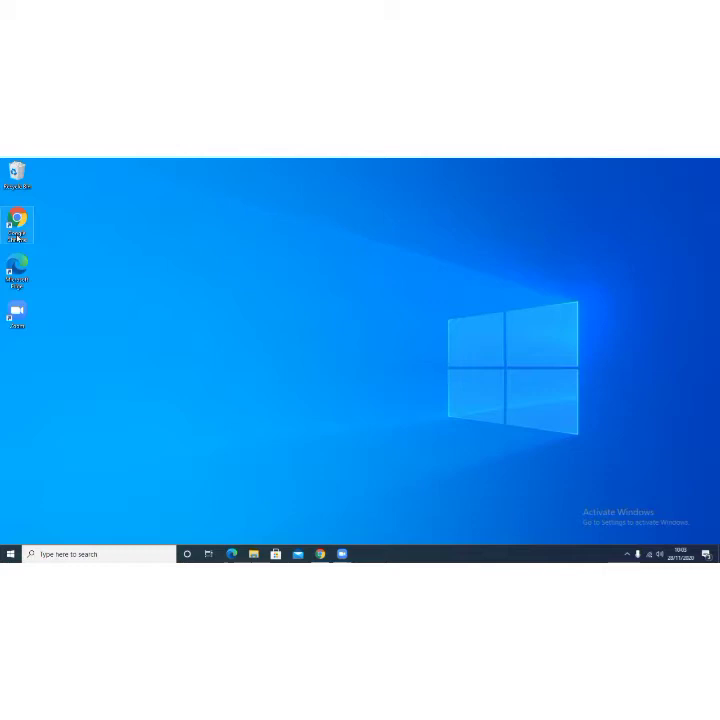
Step: Open Google Chrome in a maximized window and search Google for "google forms"
double_click(17, 236)
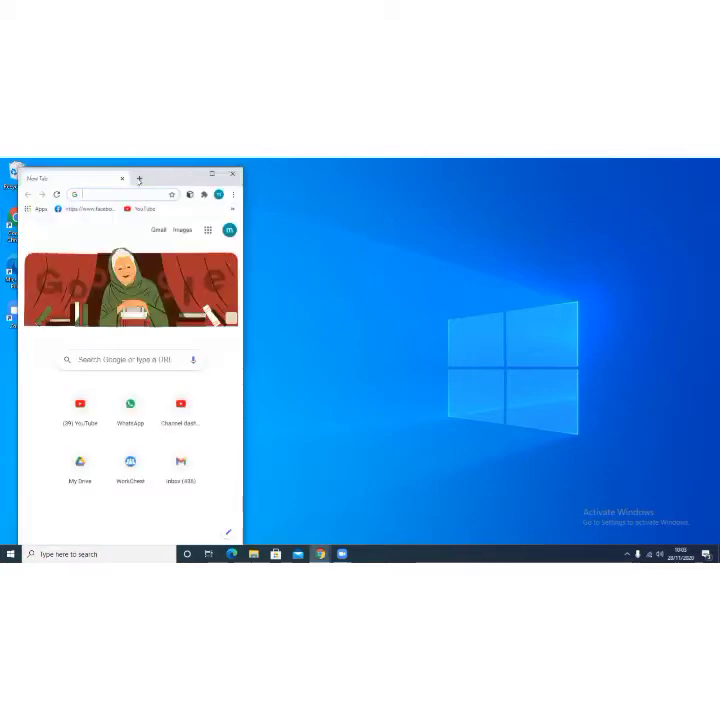
double_click(209, 173)
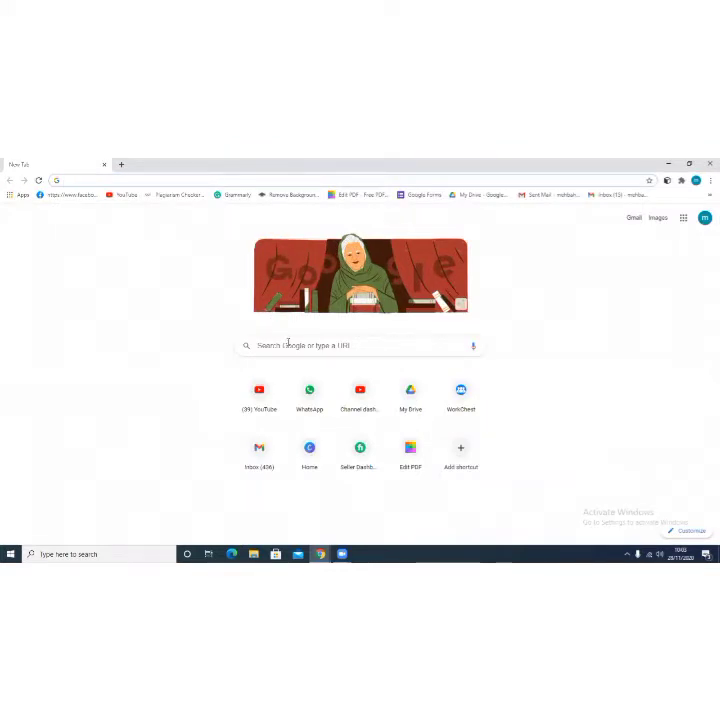
left_click(288, 343)
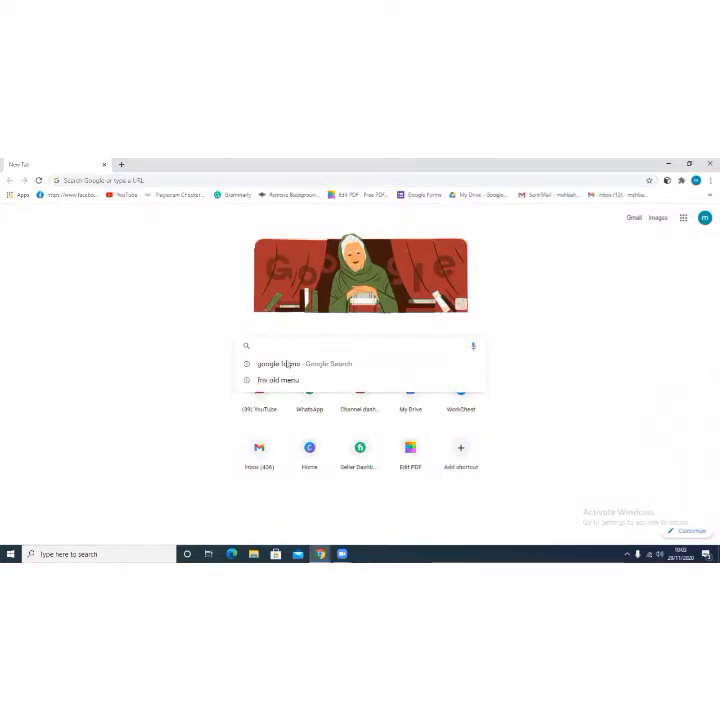
left_click(287, 364)
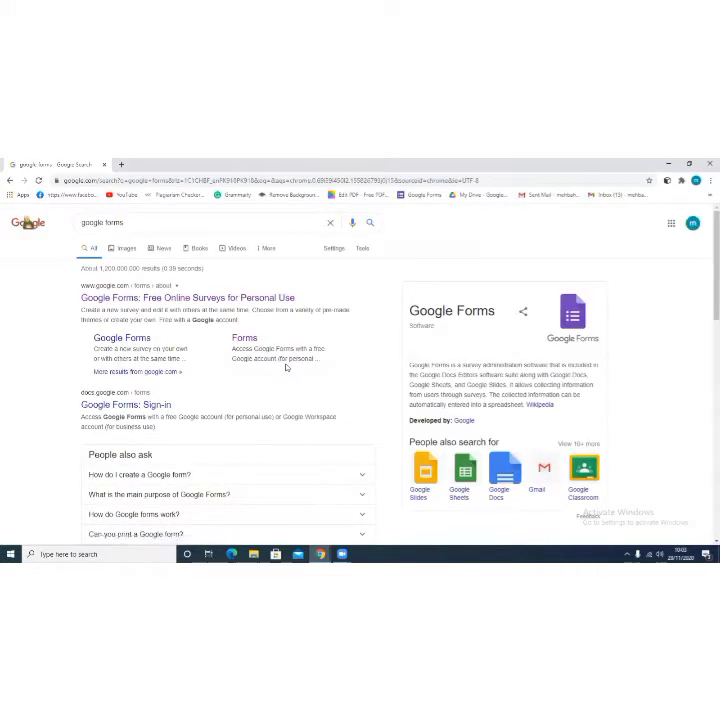
Step: Open the Google Forms product page from the search results and go to the personal version of Google Forms
left_click(168, 304)
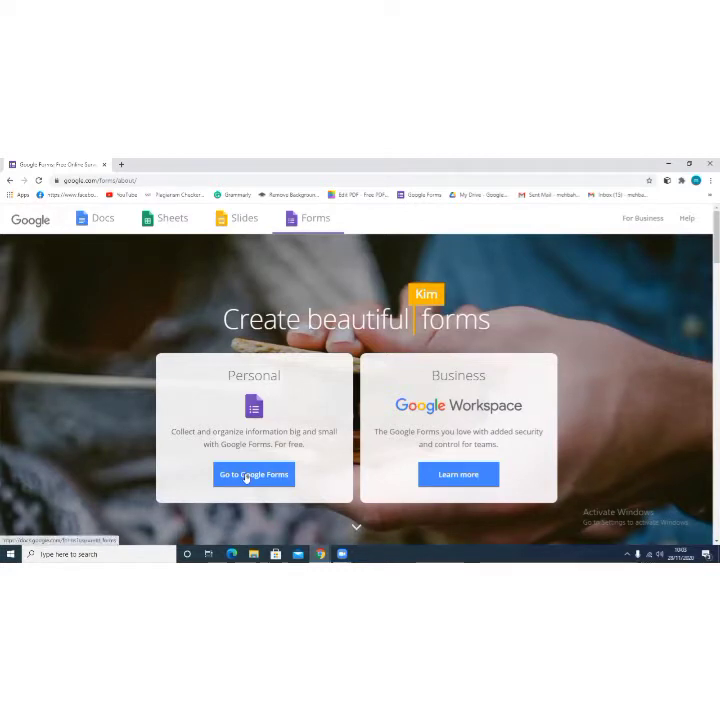
left_click(246, 476)
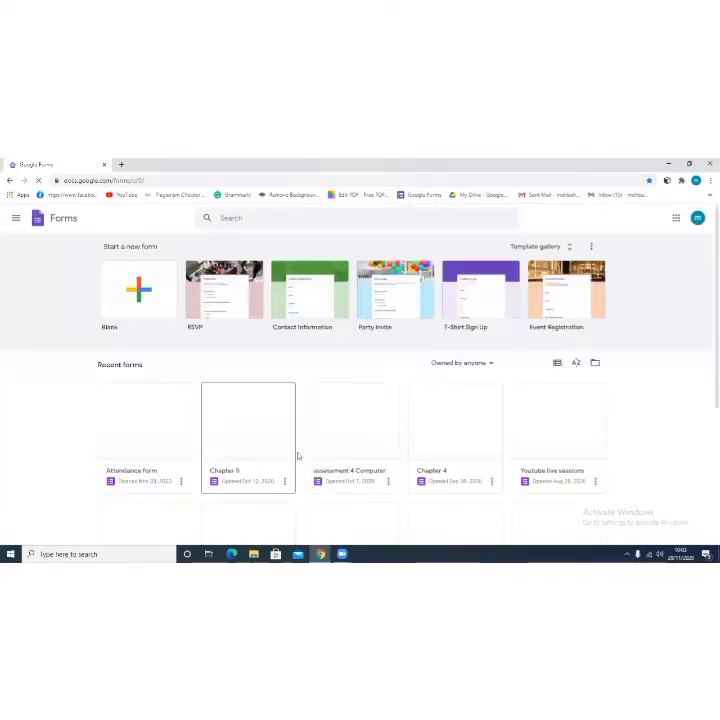
left_click(449, 460)
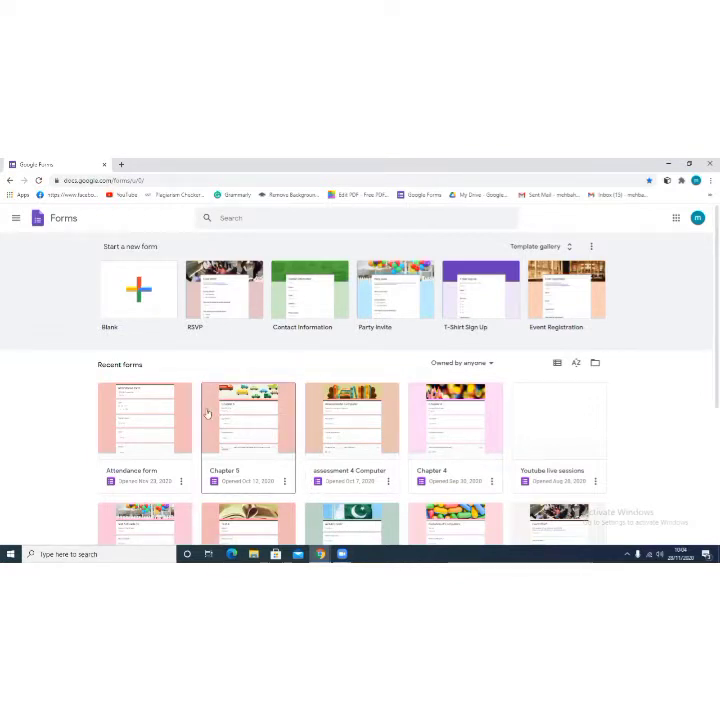
Step: Create a new blank form from the Google Forms home page
left_click(155, 302)
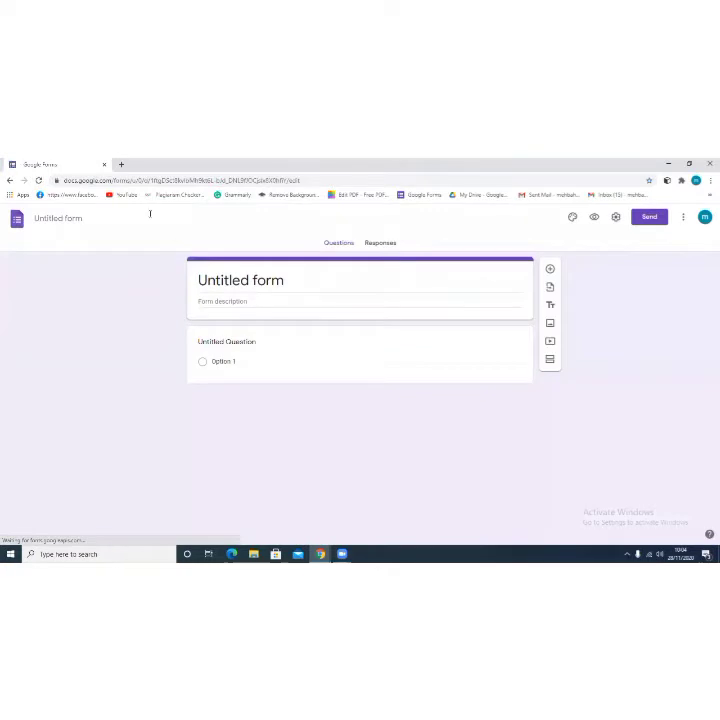
left_click(10, 181)
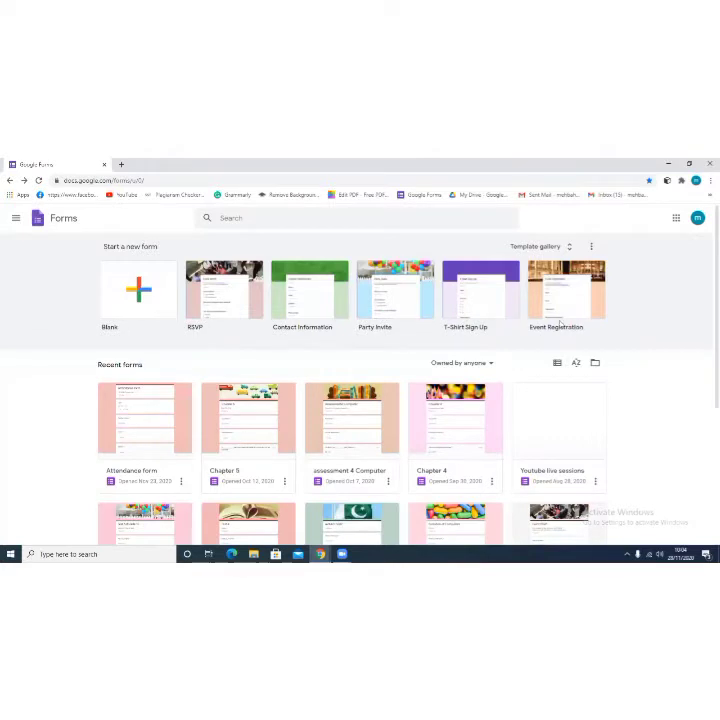
left_click(115, 293)
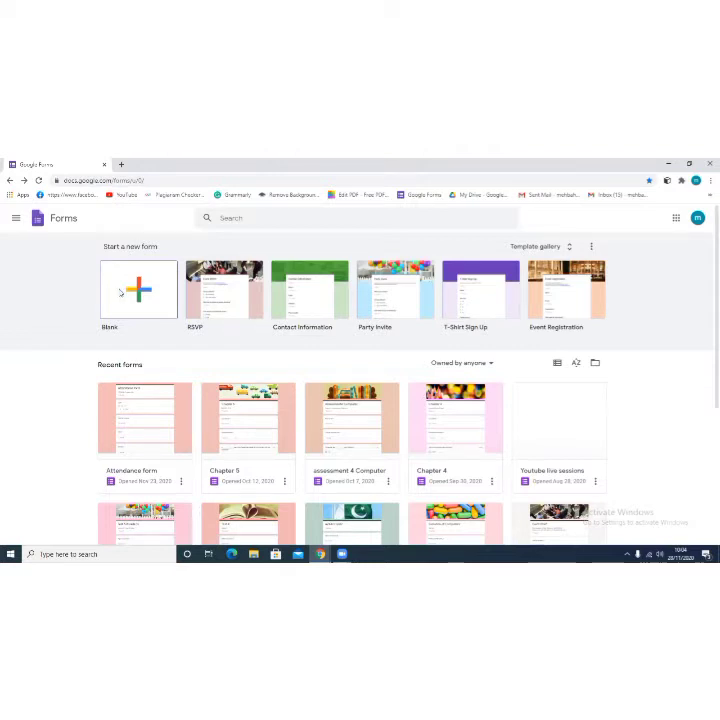
left_click(118, 293)
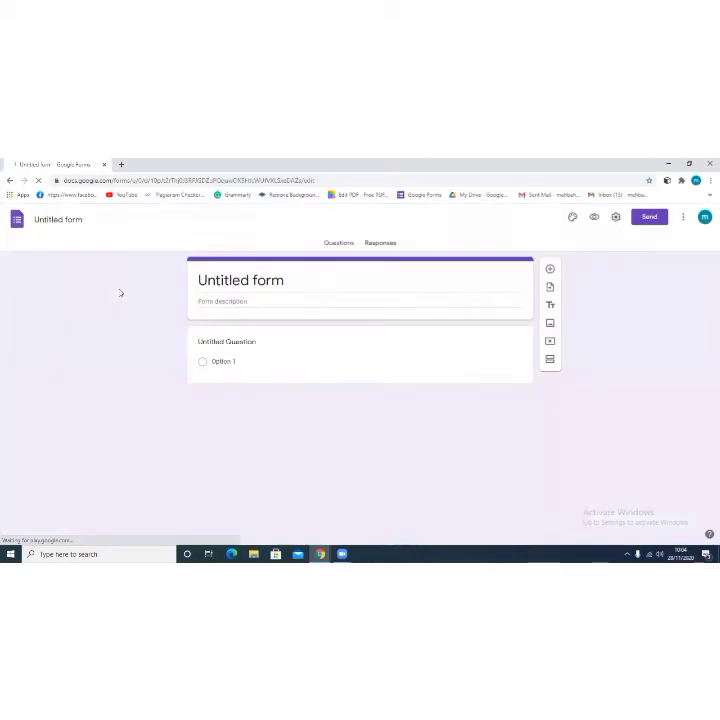
Step: Replace the form's default title with "Pakistan studies"
left_click(262, 282)
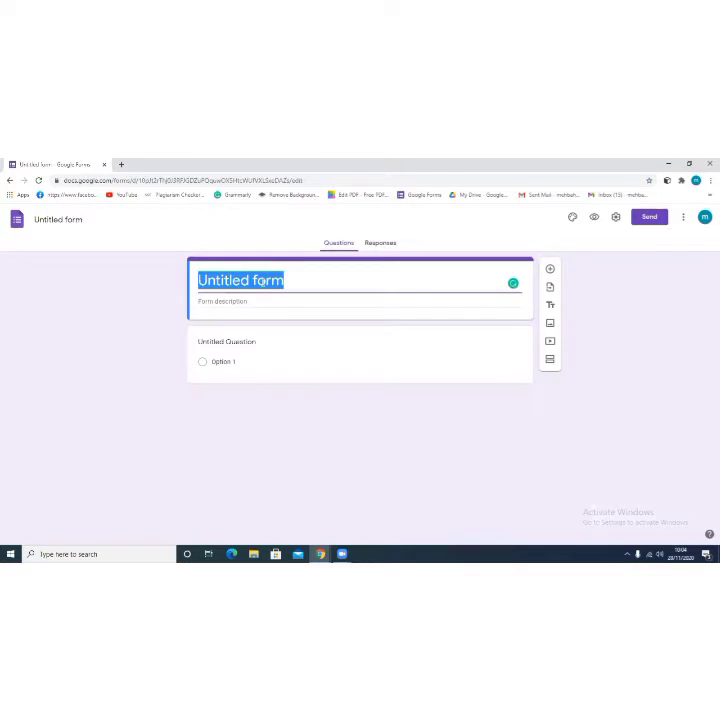
type("p")
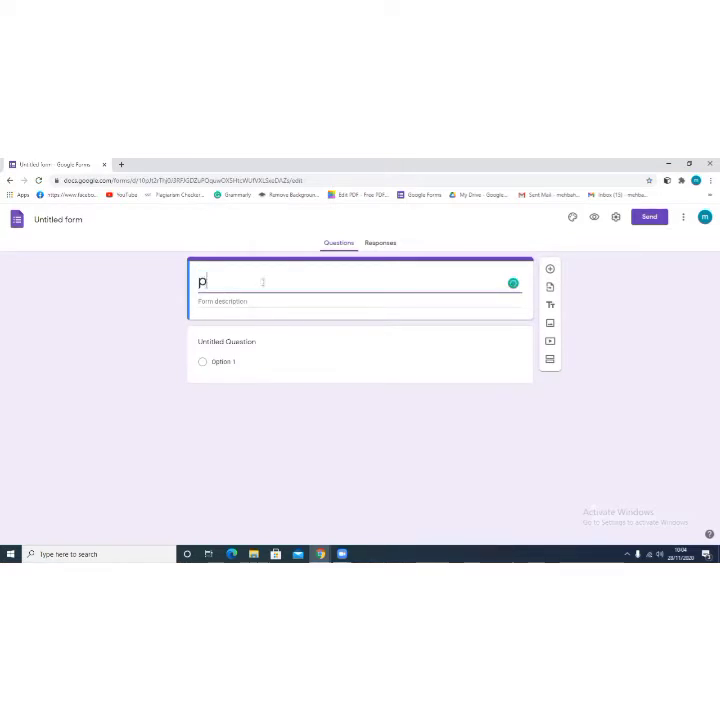
type("akistan")
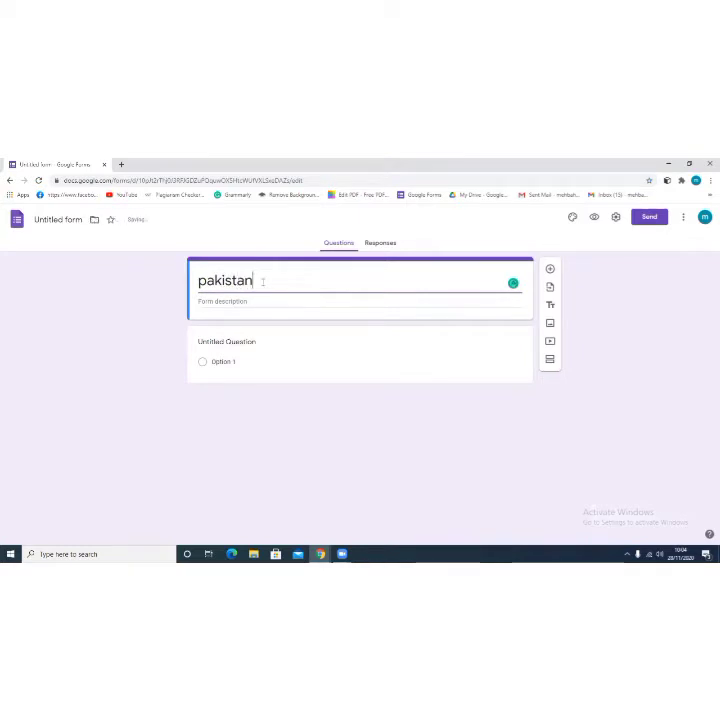
key("Left")
key("Left")
key("Left")
key("BackSpace")
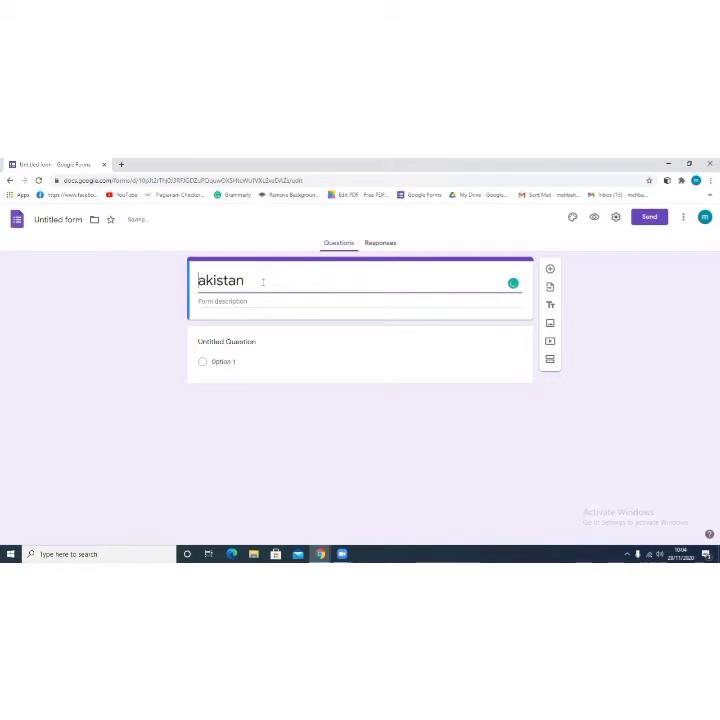
type("P")
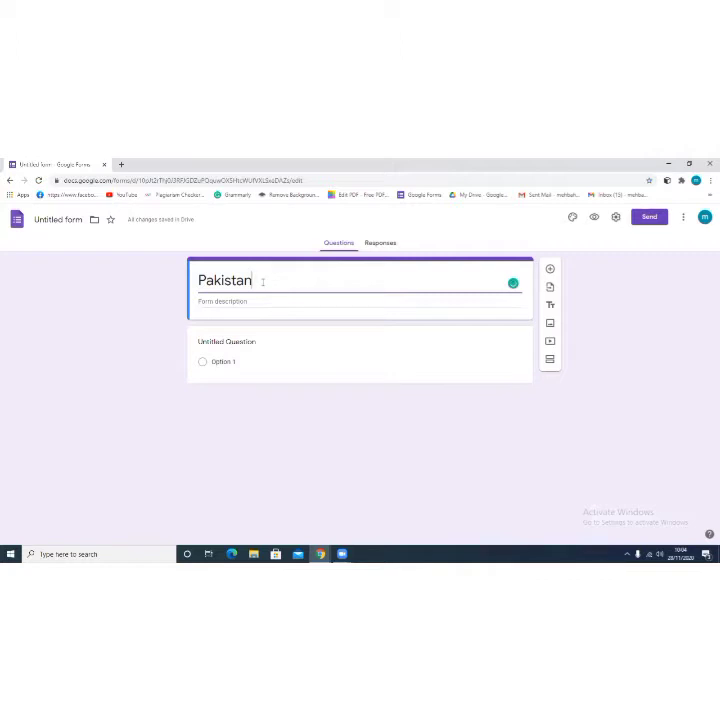
left_click(245, 301)
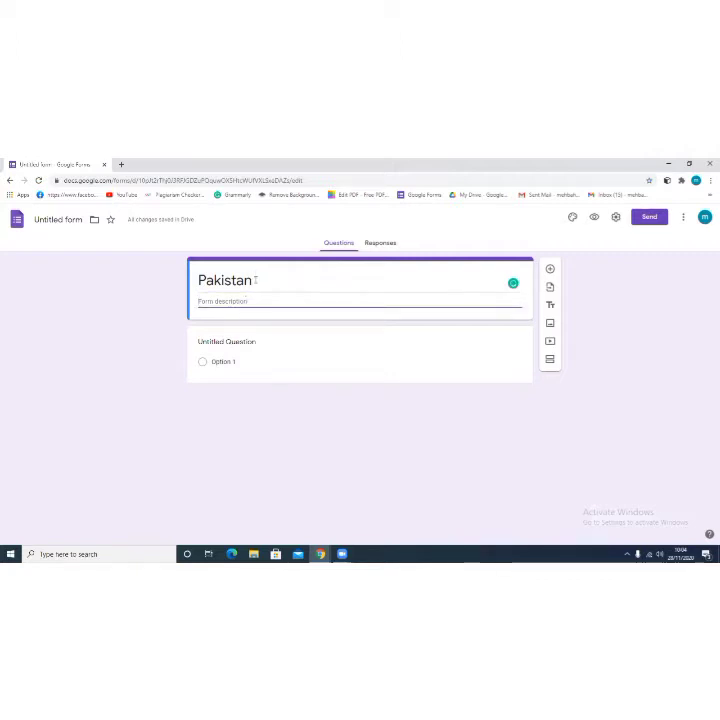
double_click(256, 280)
left_click(256, 280)
type("st")
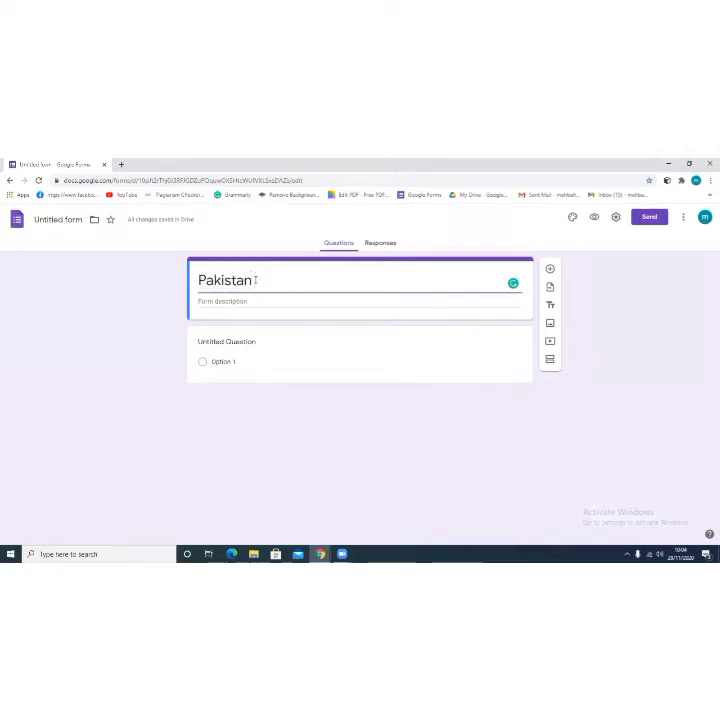
type("u")
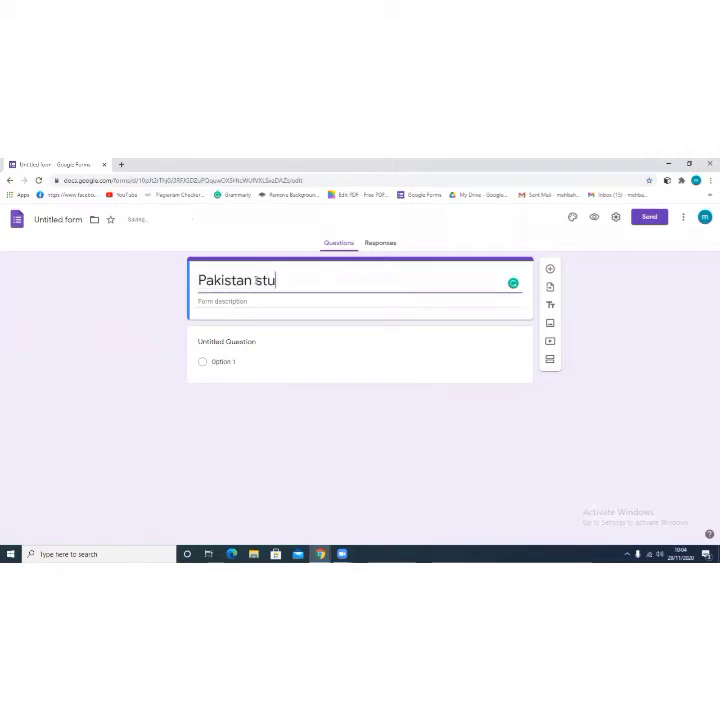
type("dies")
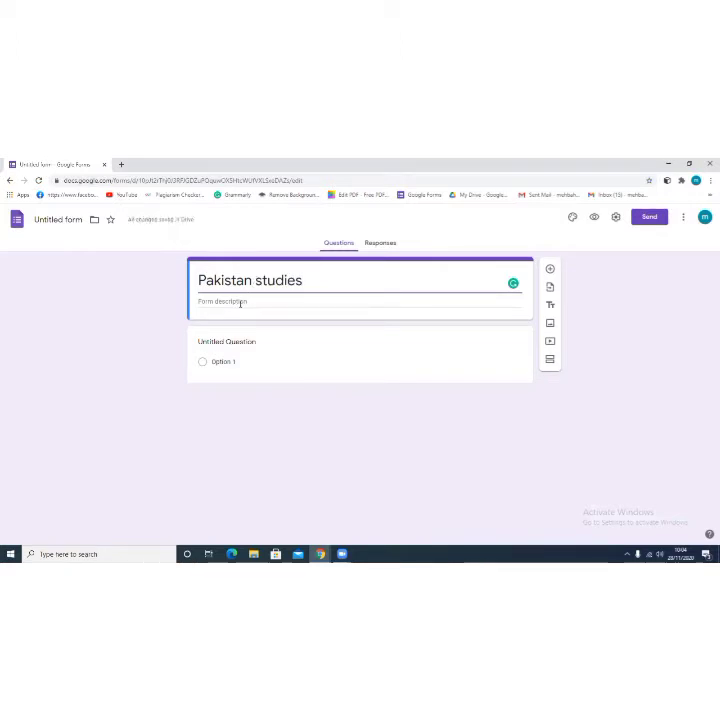
Step: Enter "chapter 2 test" as the form description
left_click(240, 302)
type("cha")
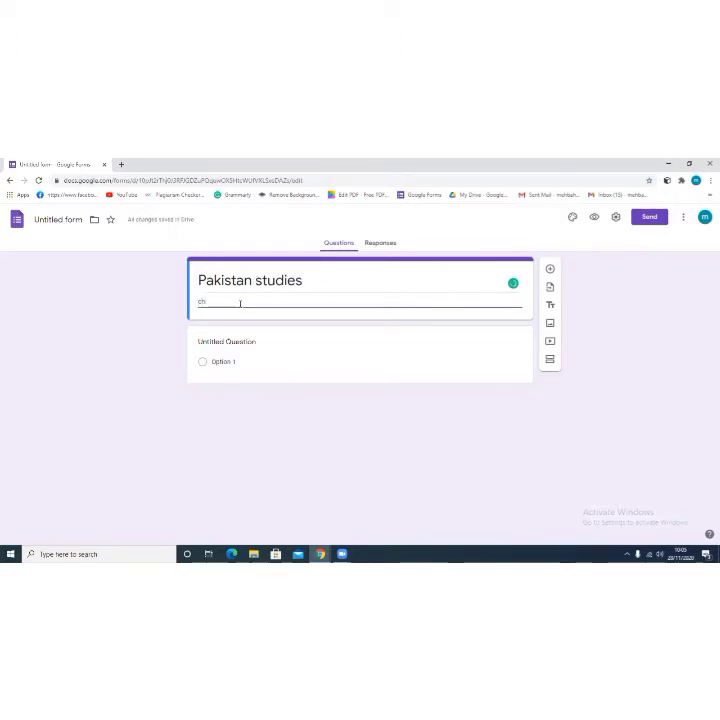
type("pter")
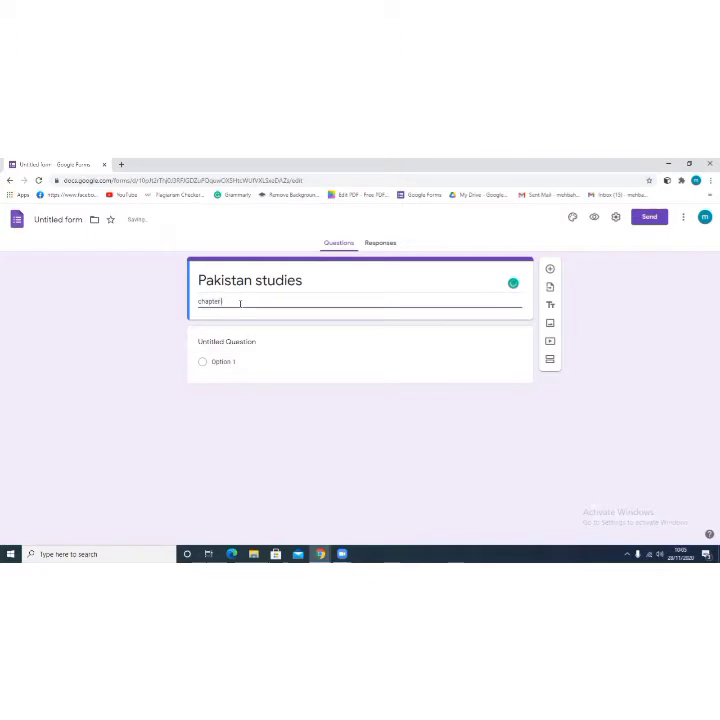
type(" 2 acc")
key("BackSpace")
type("test")
Step: Replace the first question's placeholder text with "When did Pakistan came into being?"
left_click(220, 342)
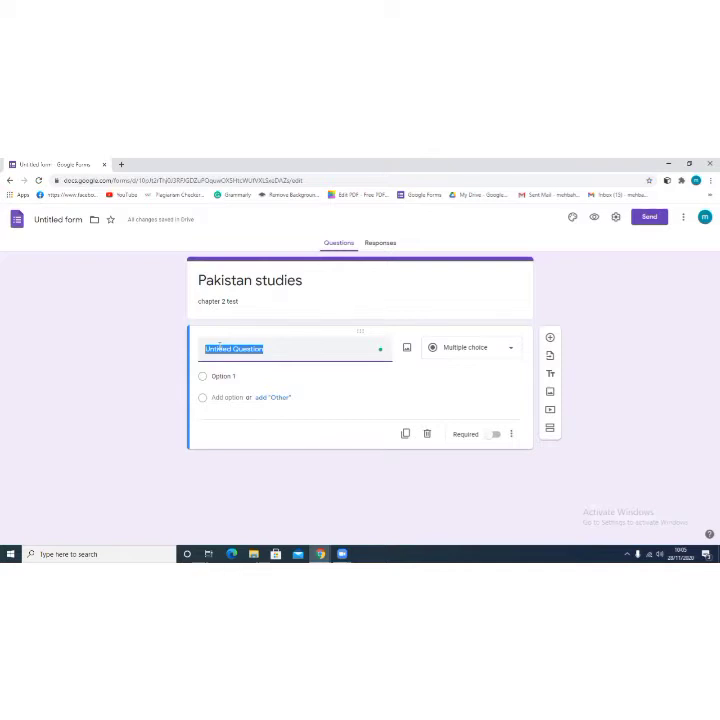
type("whe")
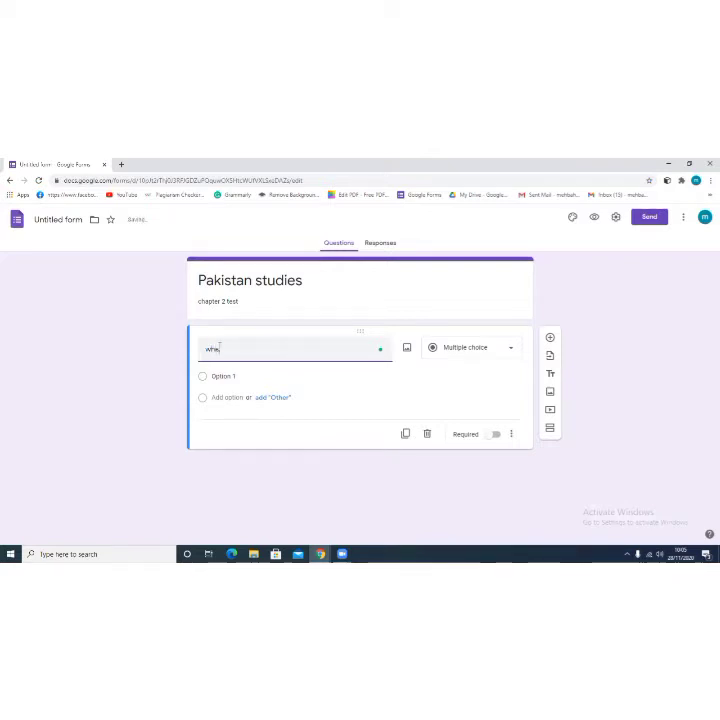
type("n did pakis")
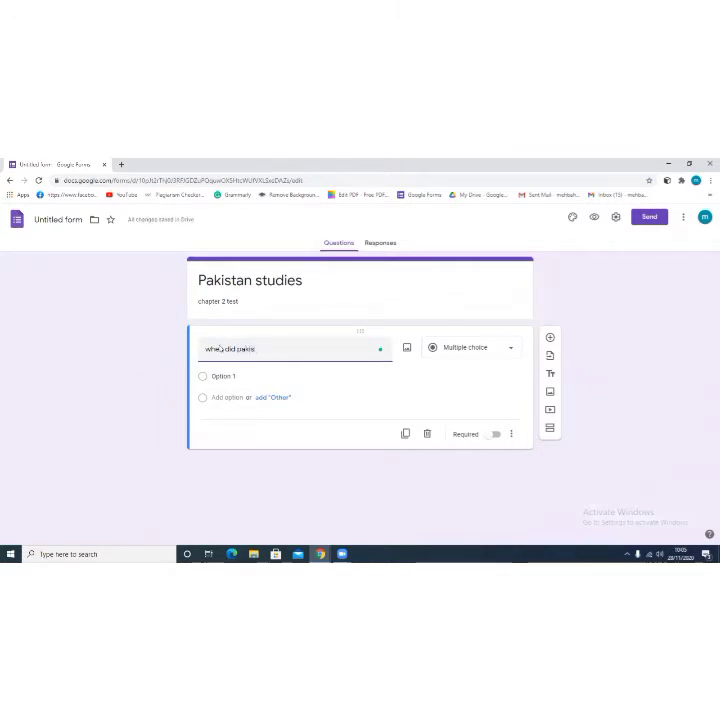
type("tan came in")
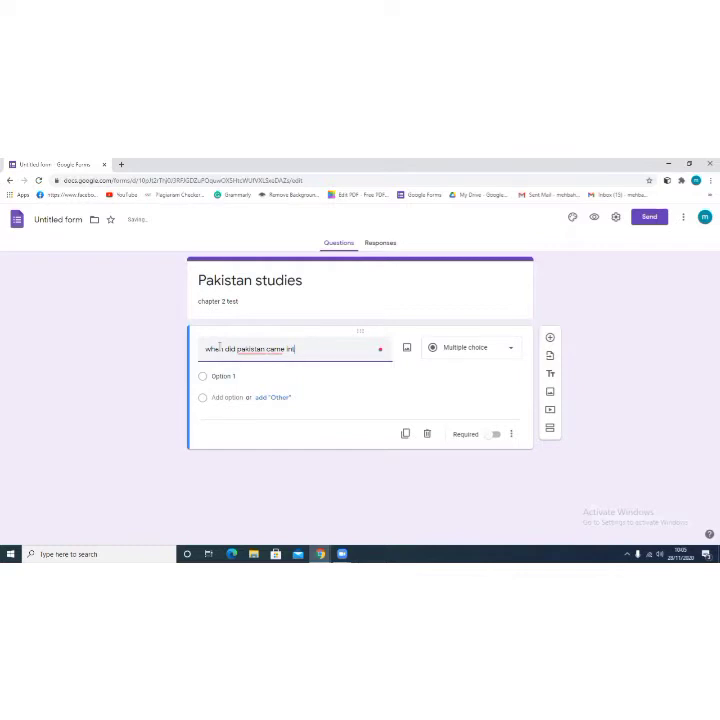
type("to")
mouse_move(239, 351)
left_click(252, 373)
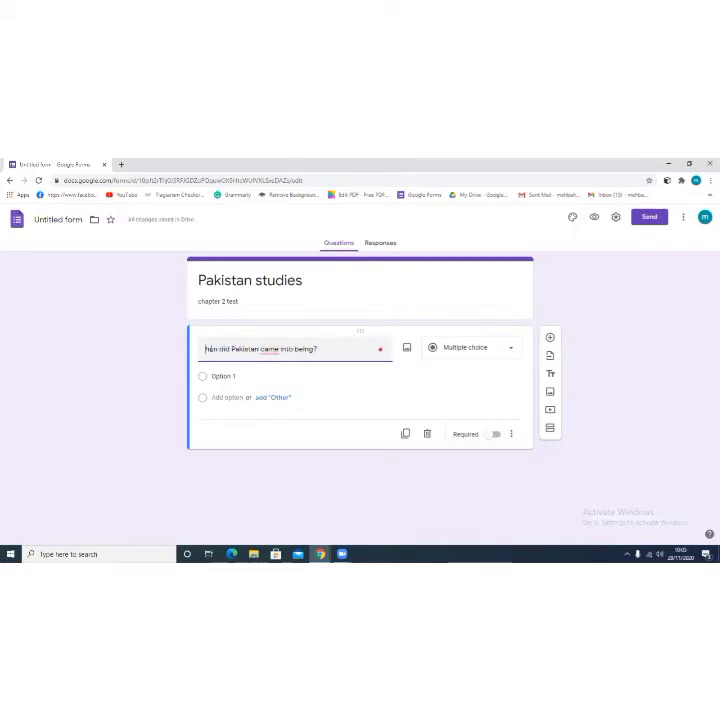
key("BackSpace")
type("W")
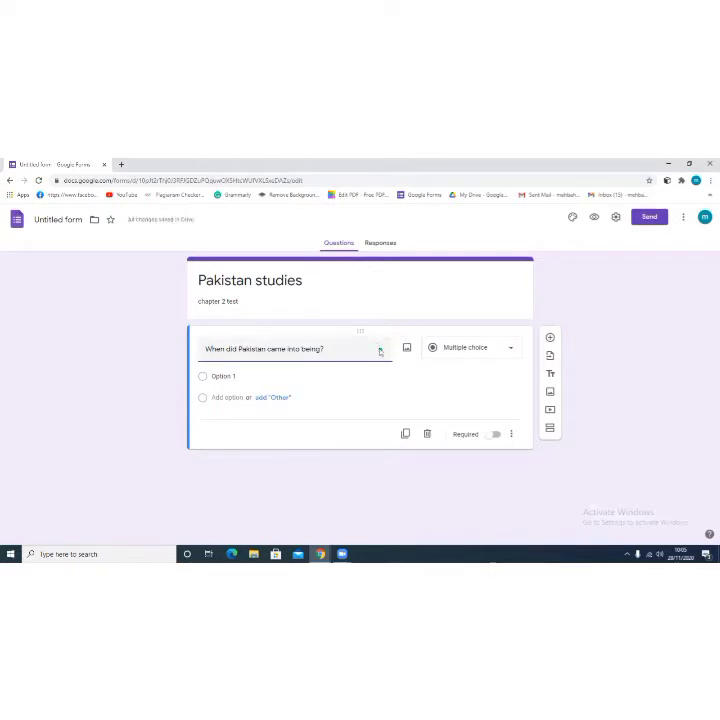
mouse_move(379, 349)
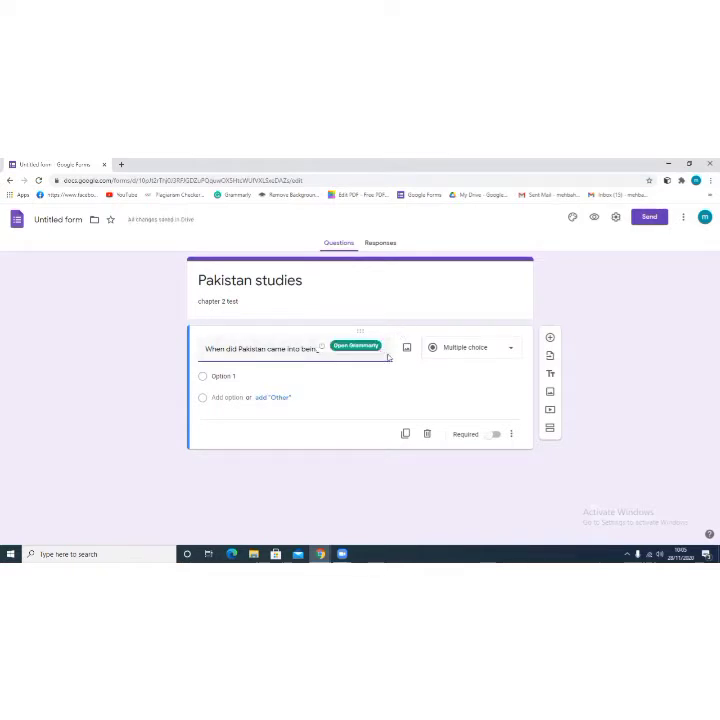
Step: Keep the first question as Multiple choice and enter 1947 and 1948 as its first two answer options
left_click(511, 352)
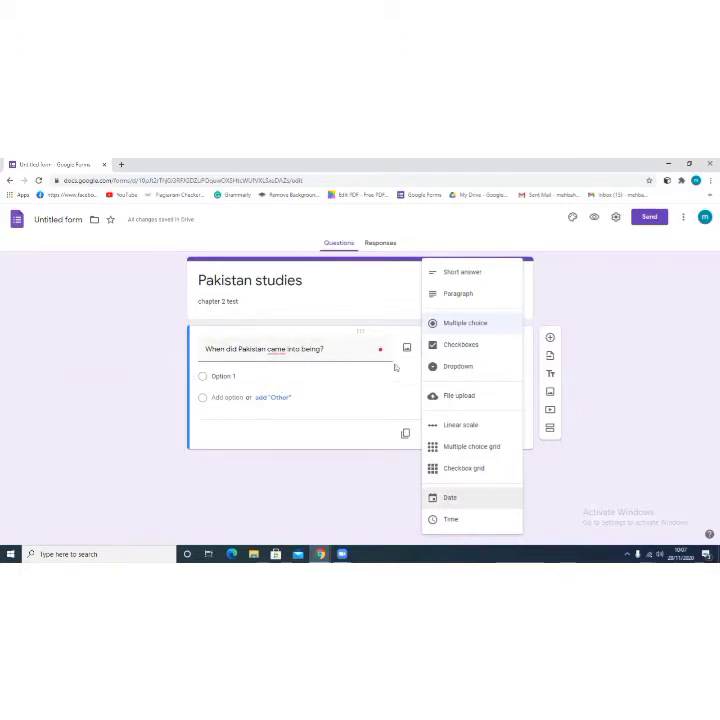
left_click(481, 325)
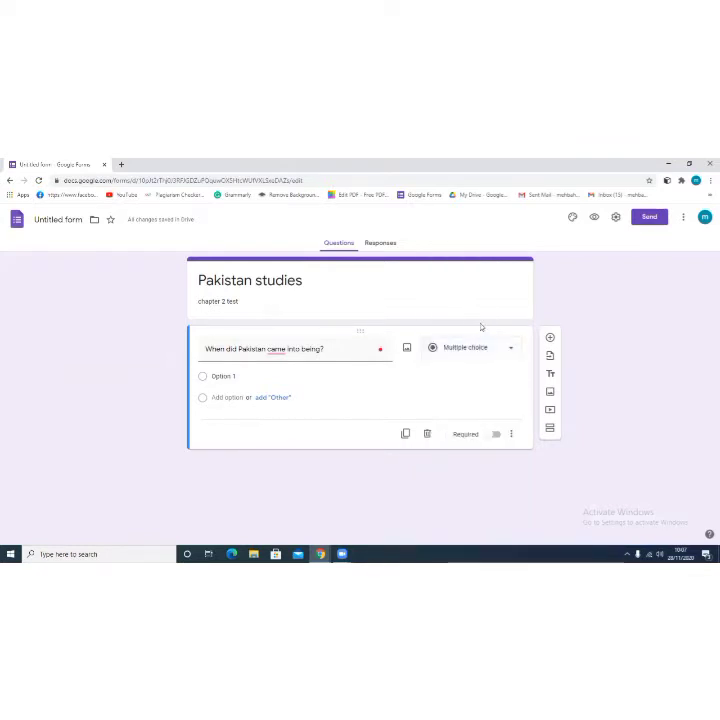
left_click(217, 376)
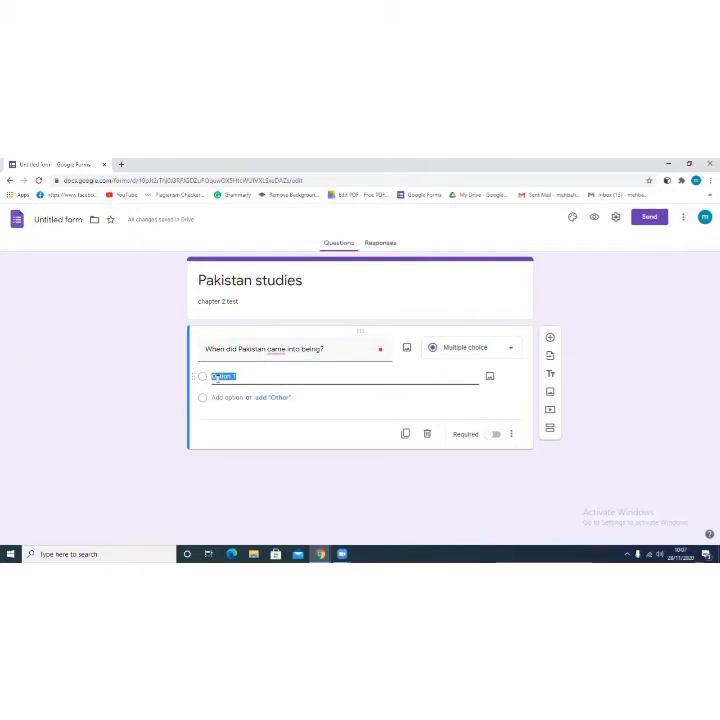
type("1947")
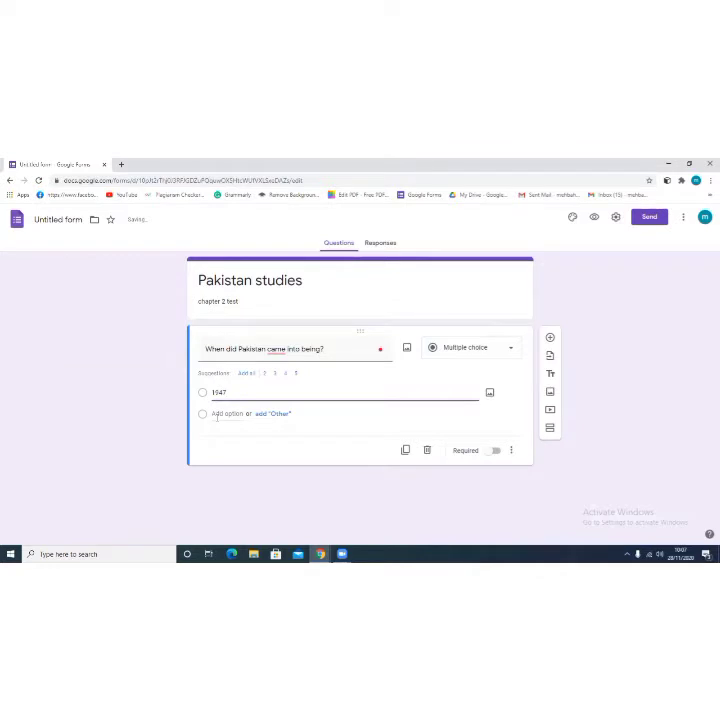
left_click(216, 414)
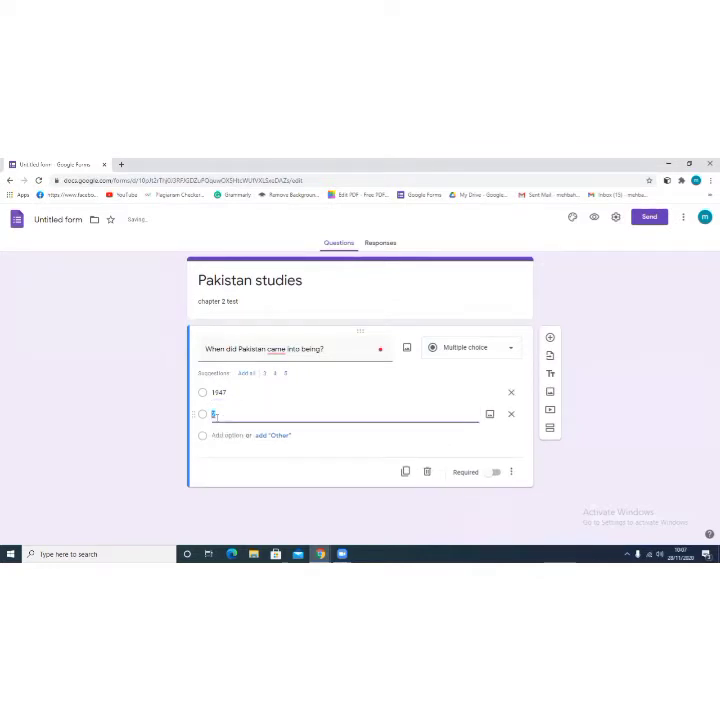
type("1948")
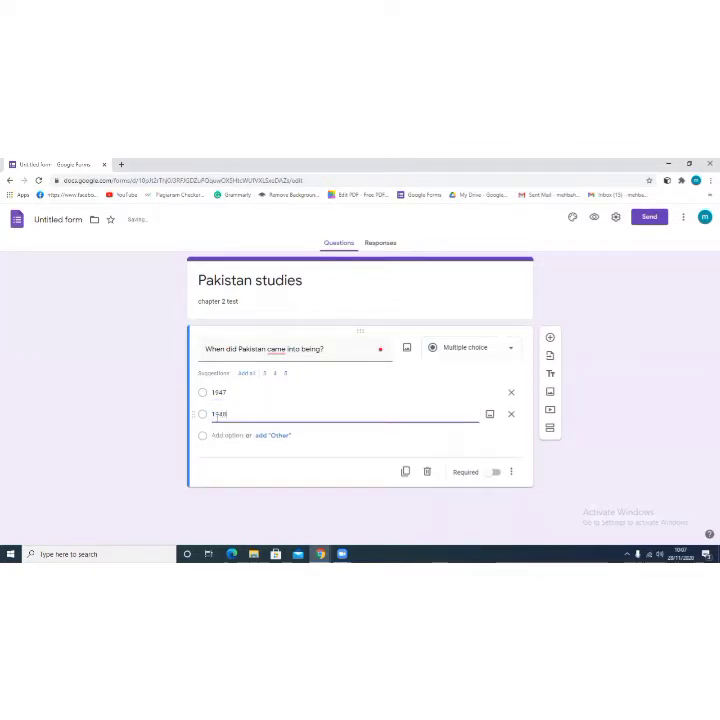
Step: Add 1949 as the third answer option of the Pakistan question and make the question required
key("Return")
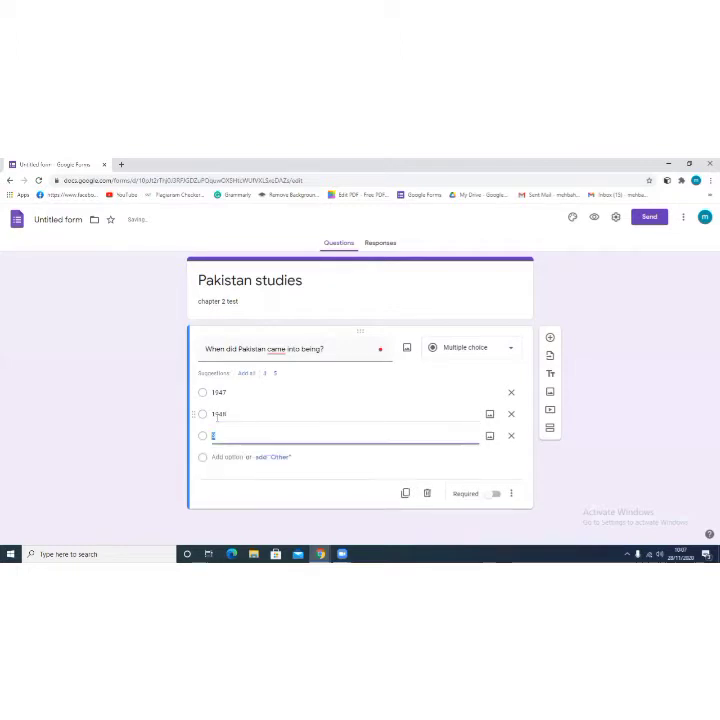
type("19")
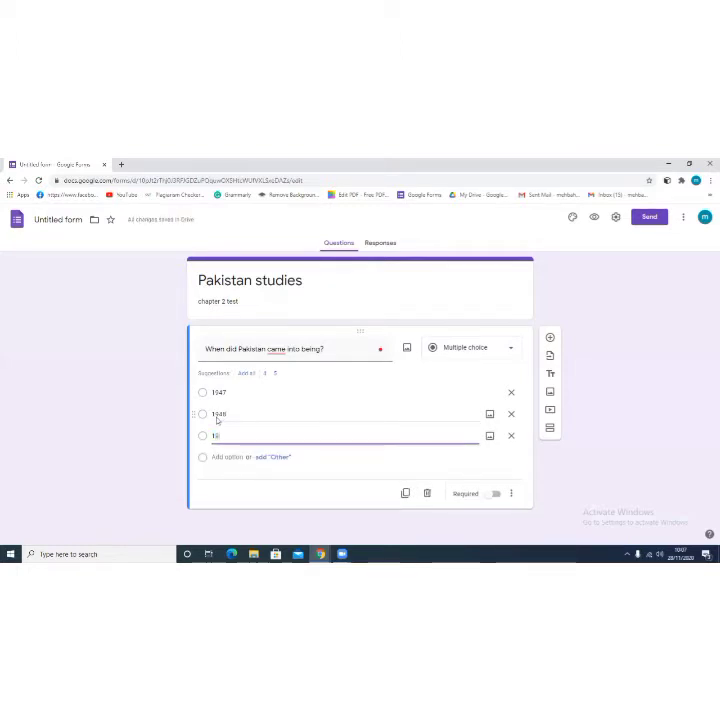
type("49")
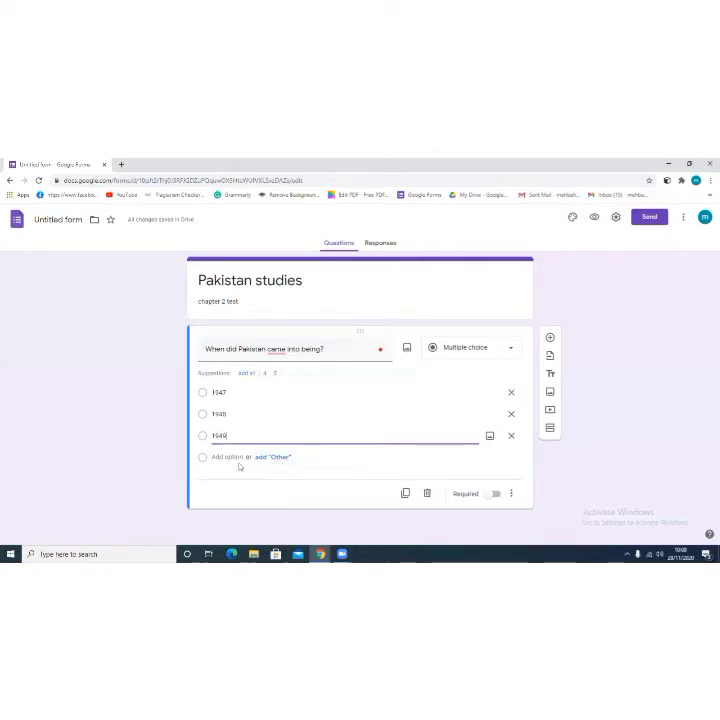
left_click(376, 467)
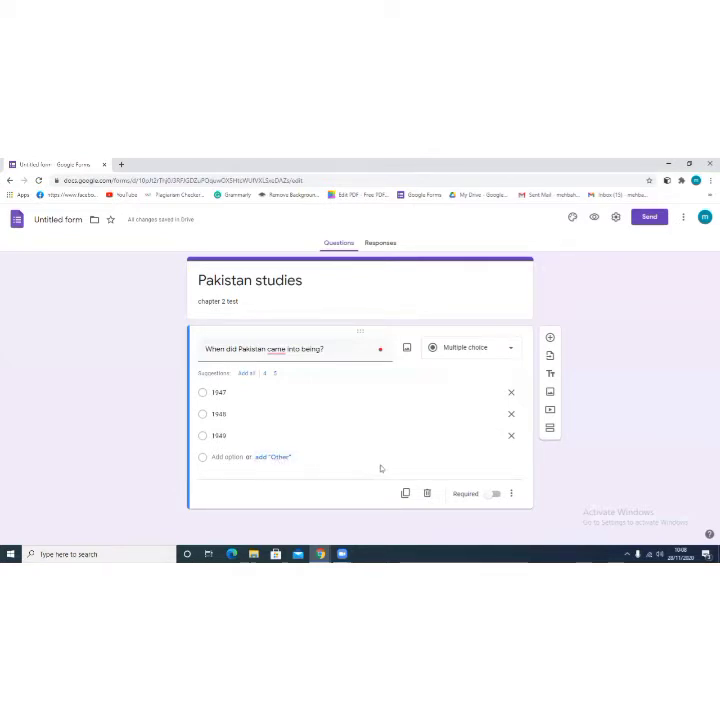
left_click(491, 497)
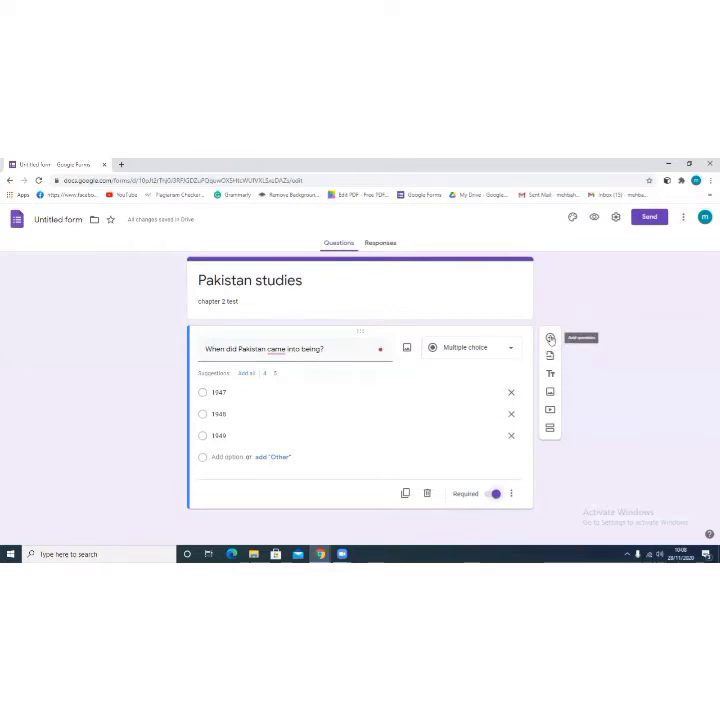
Step: Add a required short-answer question below the Pakistan question with the text "write your name."
left_click(550, 340)
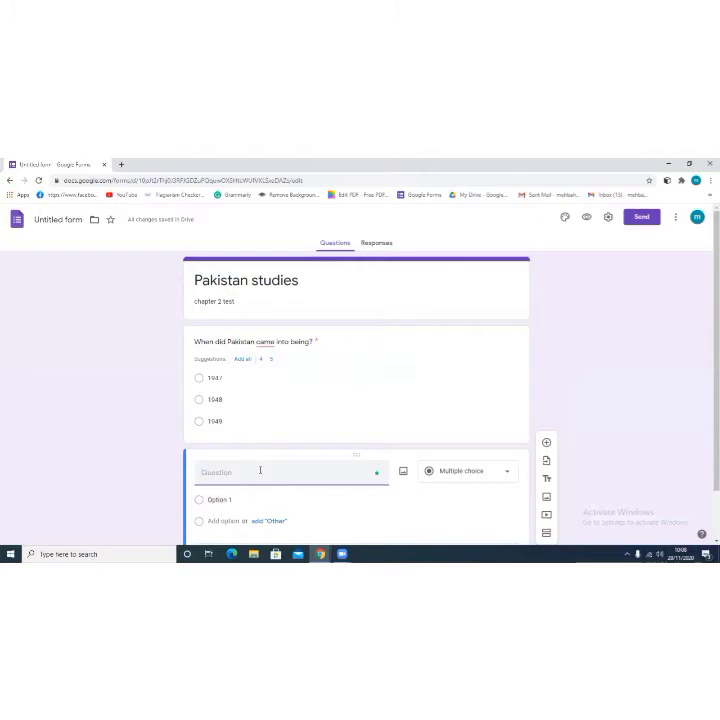
type("write:y")
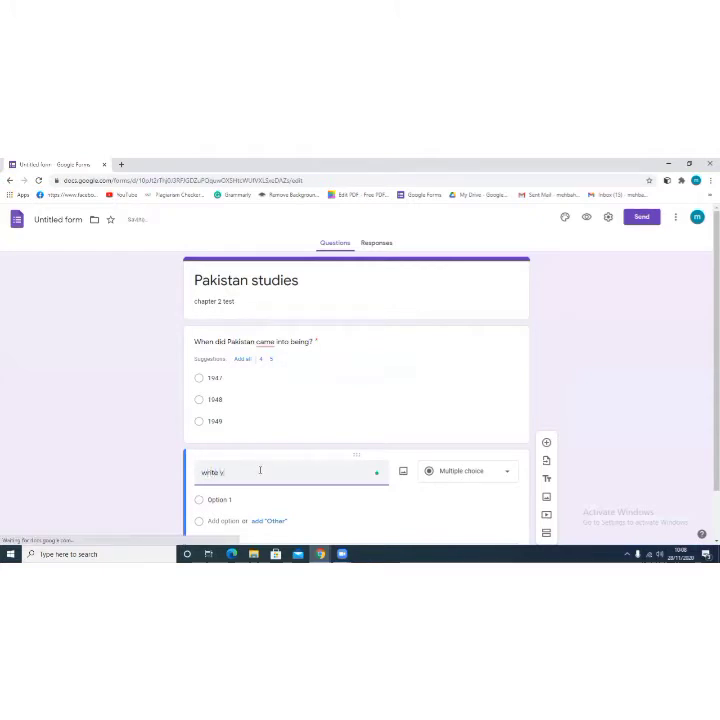
type("our na")
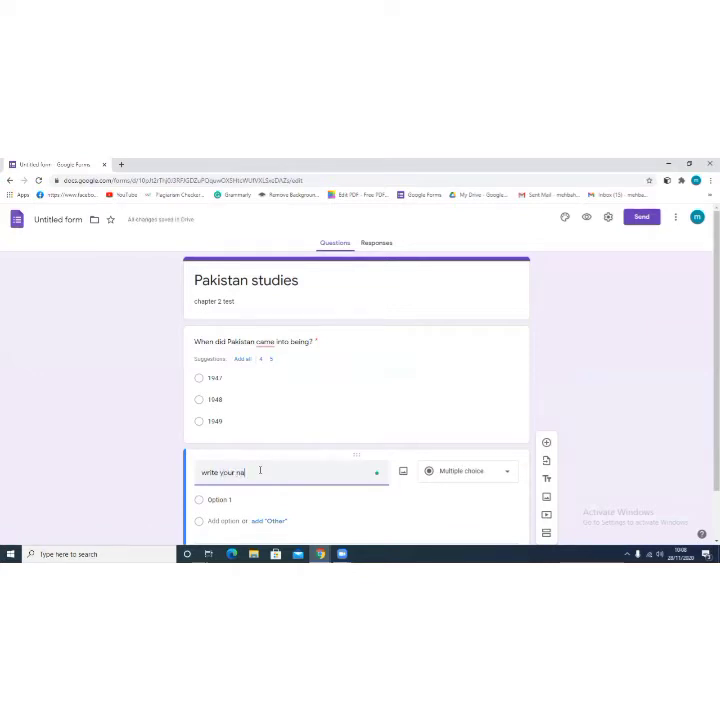
type("me:")
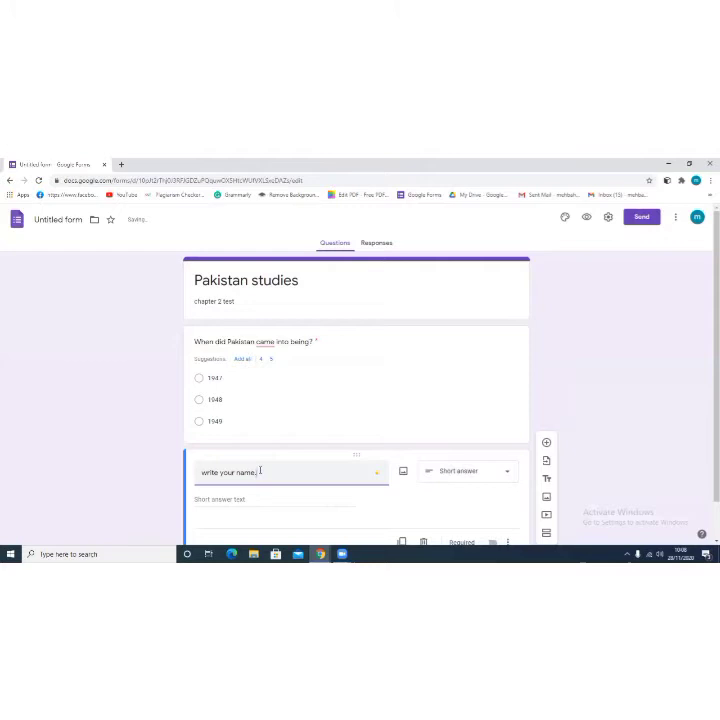
key("BackSpace")
type(".")
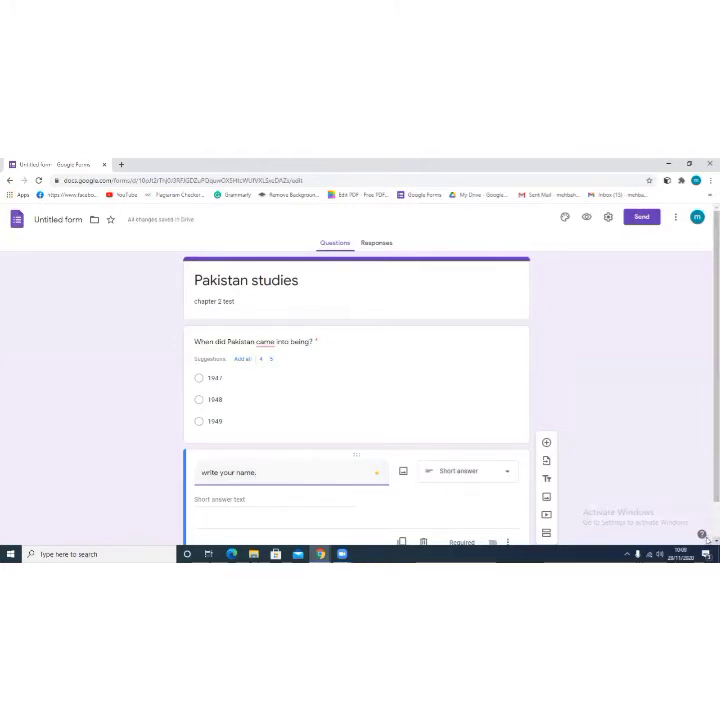
scroll(706, 535, "down", 1)
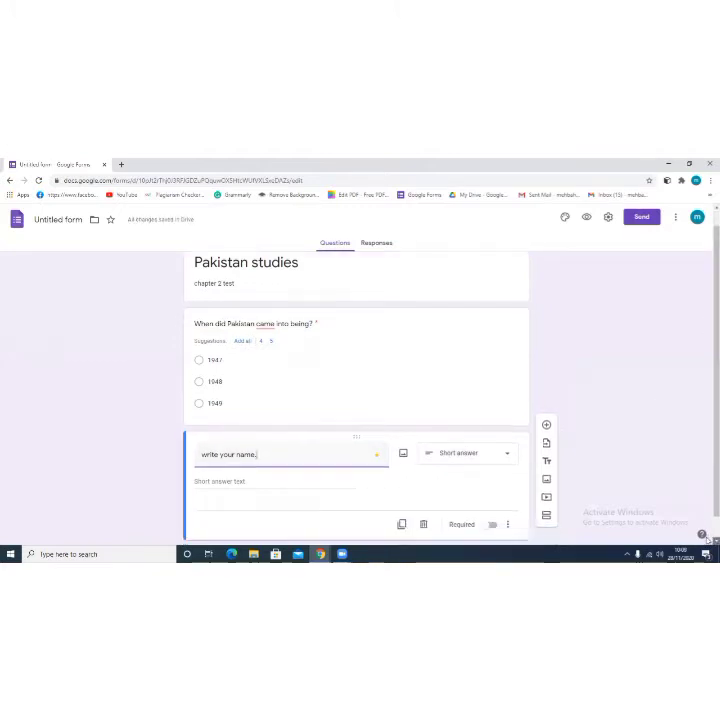
left_click(485, 526)
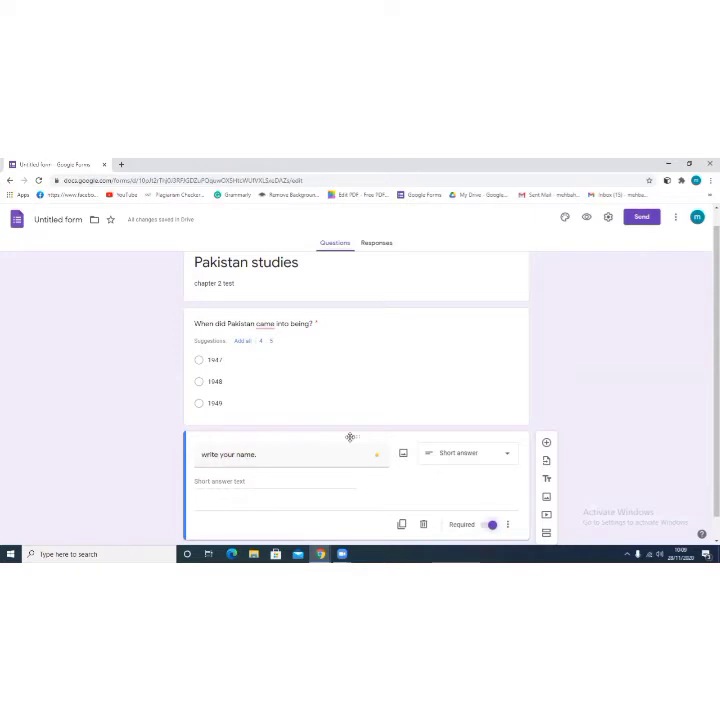
Step: Move the "write your name." question above the question about when Pakistan came into being
left_click_drag(350, 437, 366, 338)
left_click_drag(357, 437, 355, 310)
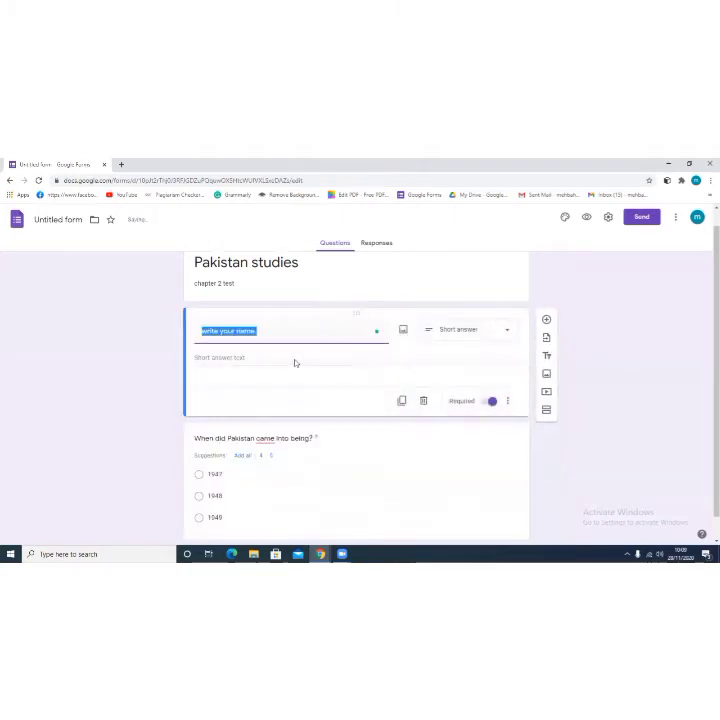
triple_click(207, 331)
left_click(207, 331)
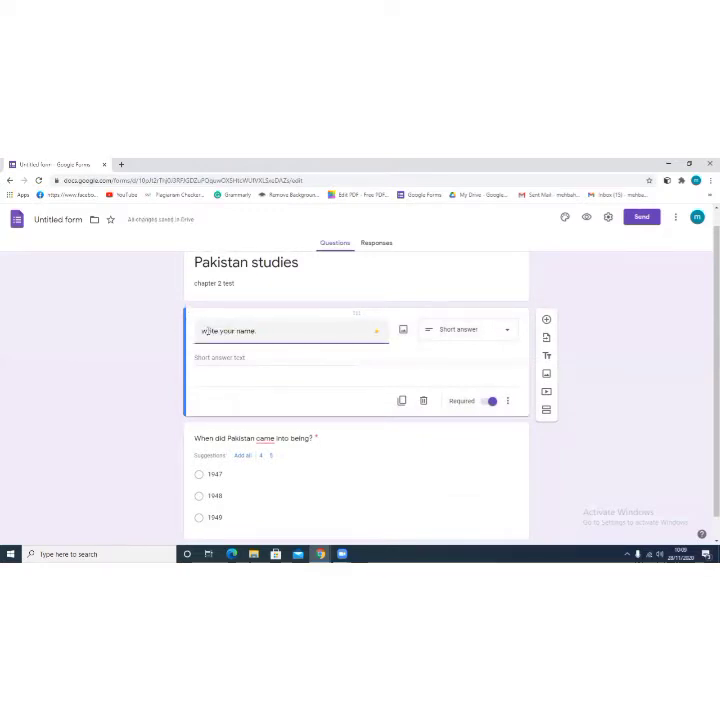
Step: Add a question reading "choose your section" directly below the name question and set its type to Dropdown
left_click(546, 320)
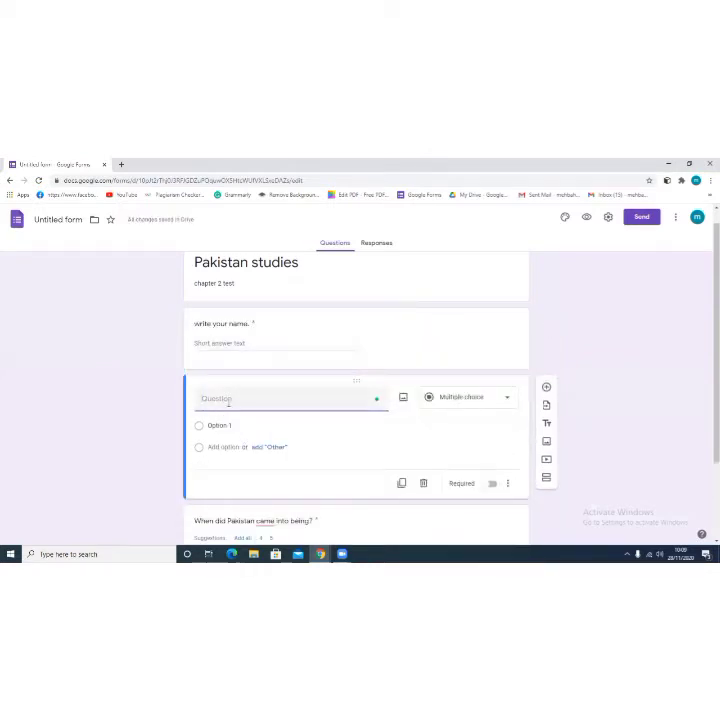
type("choose your")
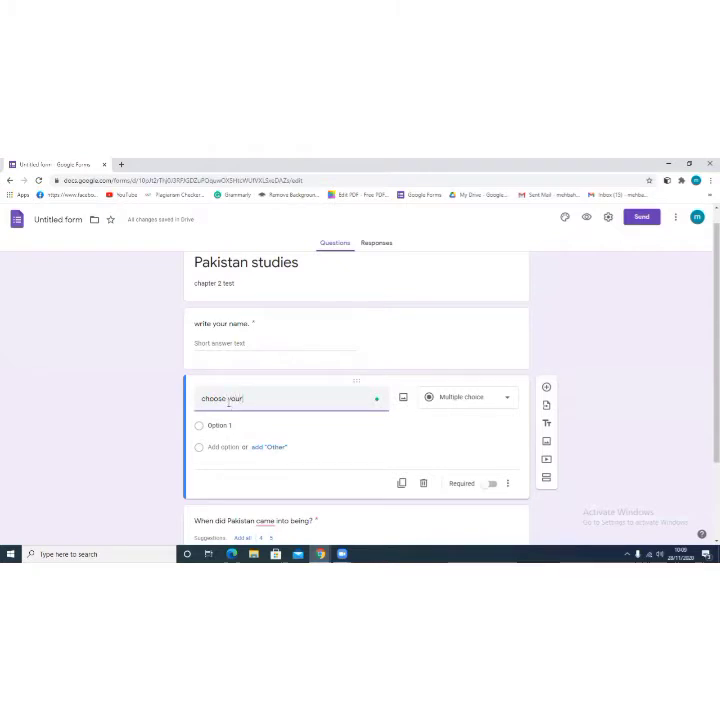
type(" section")
left_click(506, 401)
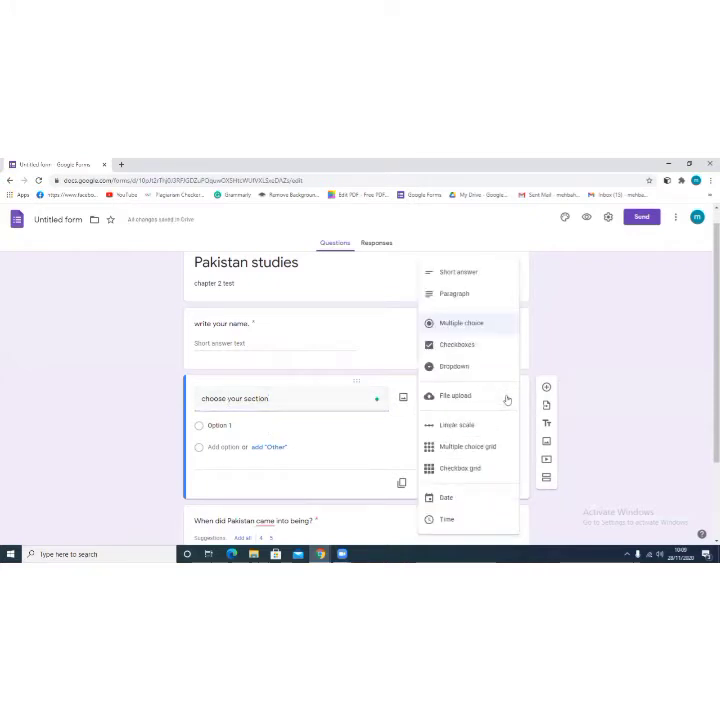
left_click(472, 372)
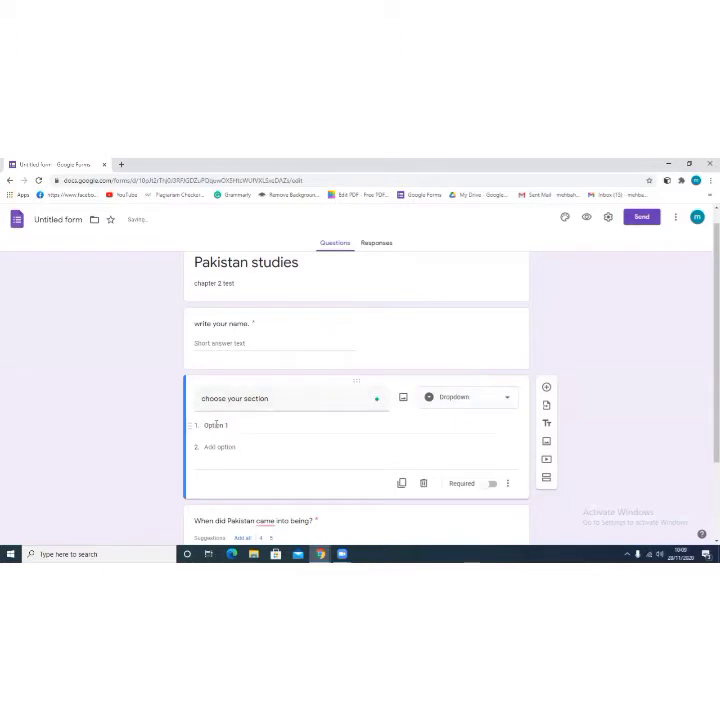
Step: Enter 5A as the first dropdown option of the section question
left_click(216, 425)
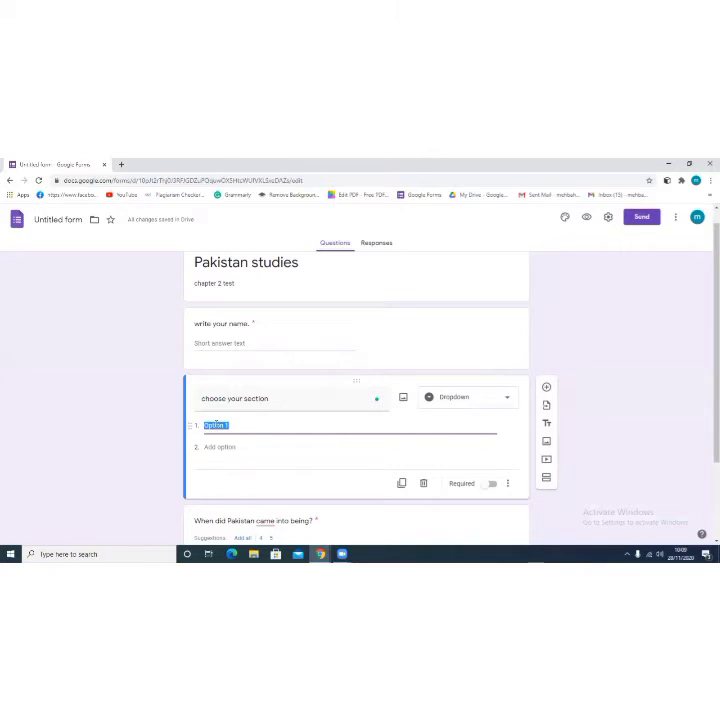
type("A")
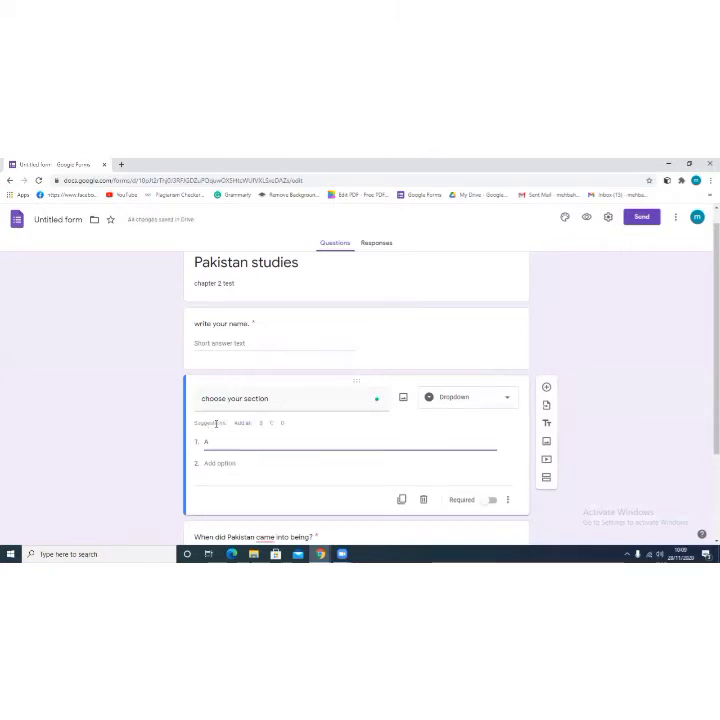
key("BackSpace")
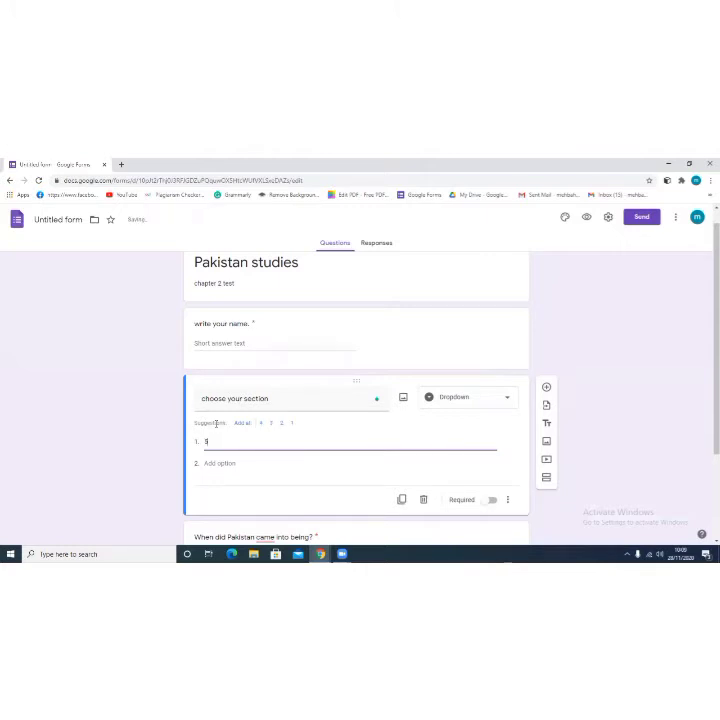
type("c")
key("BackSpace")
type("a")
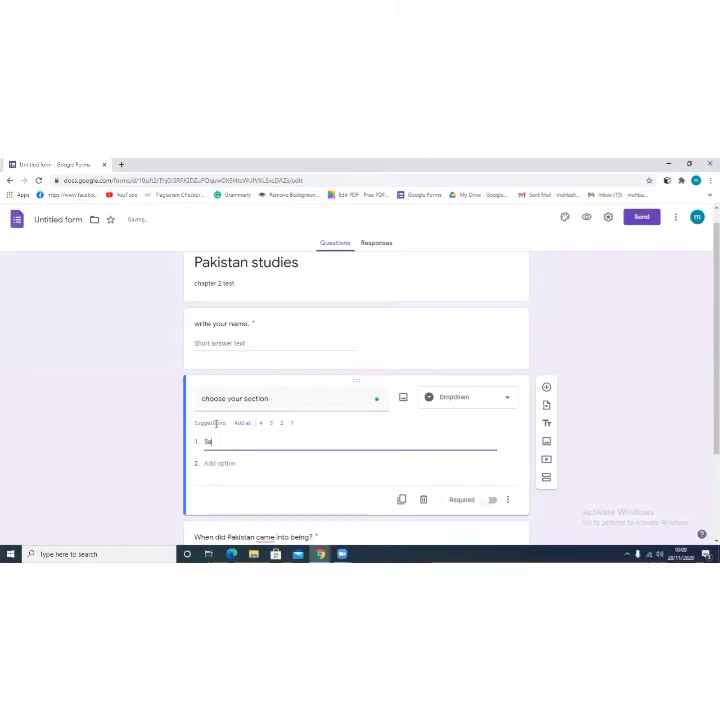
key("BackSpace")
type("A")
key("Return")
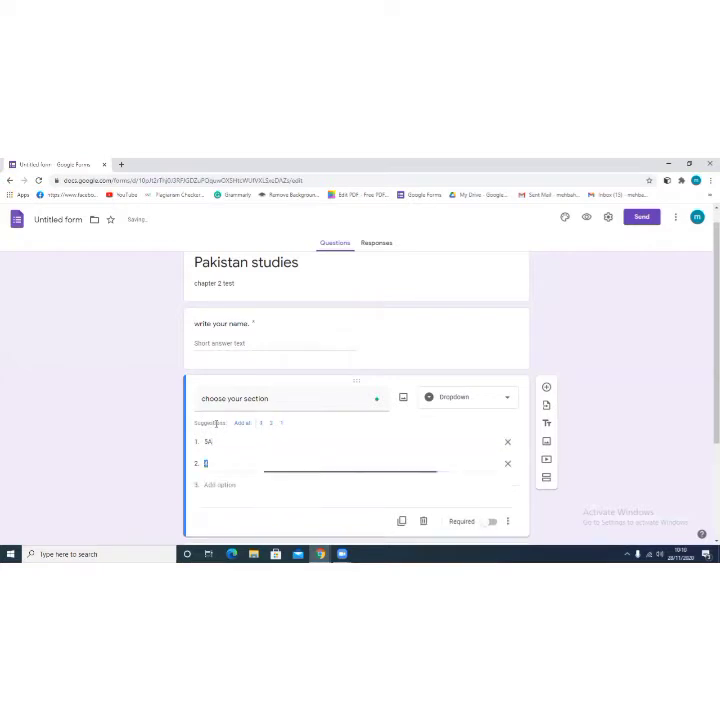
Step: Fill in 5B, 5C, 5D and 5E as the remaining options of the section dropdown
type("5")
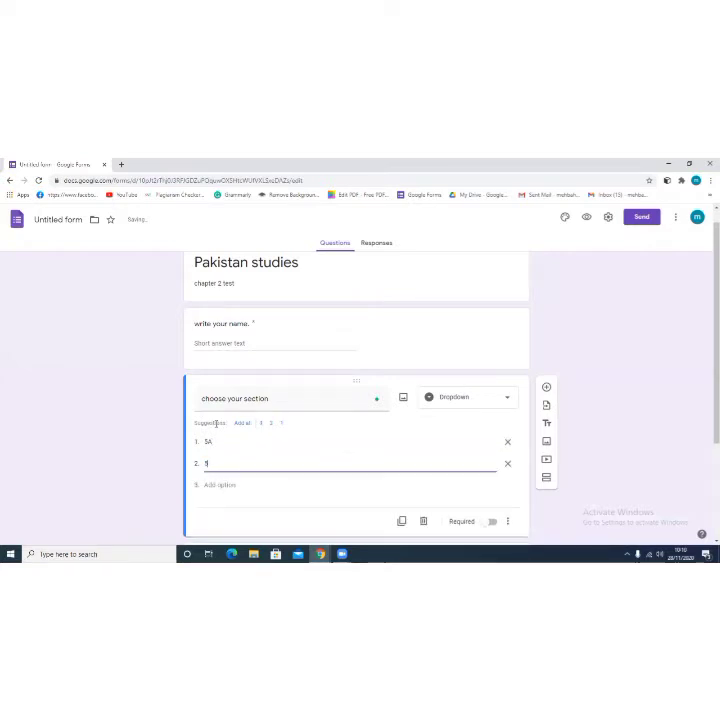
type("B")
key("Return")
type("5")
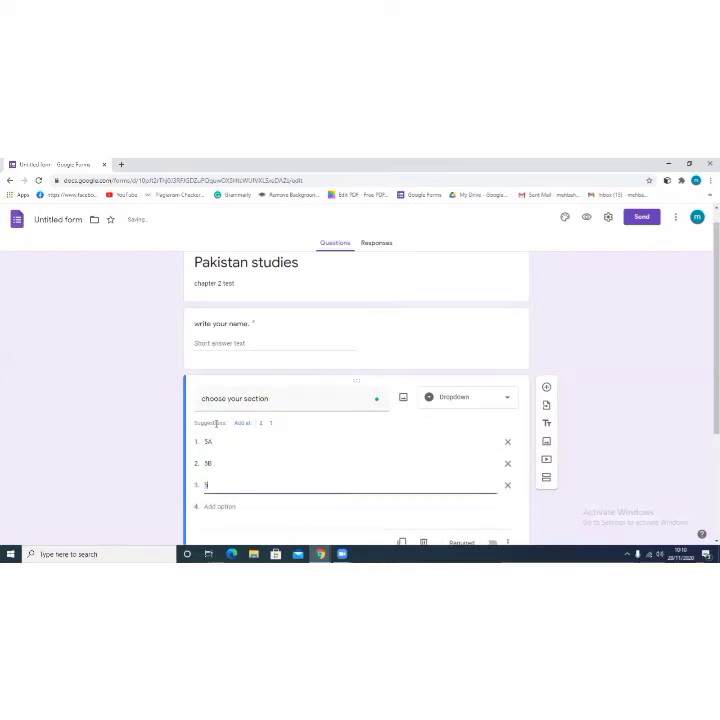
type("C")
key("Return")
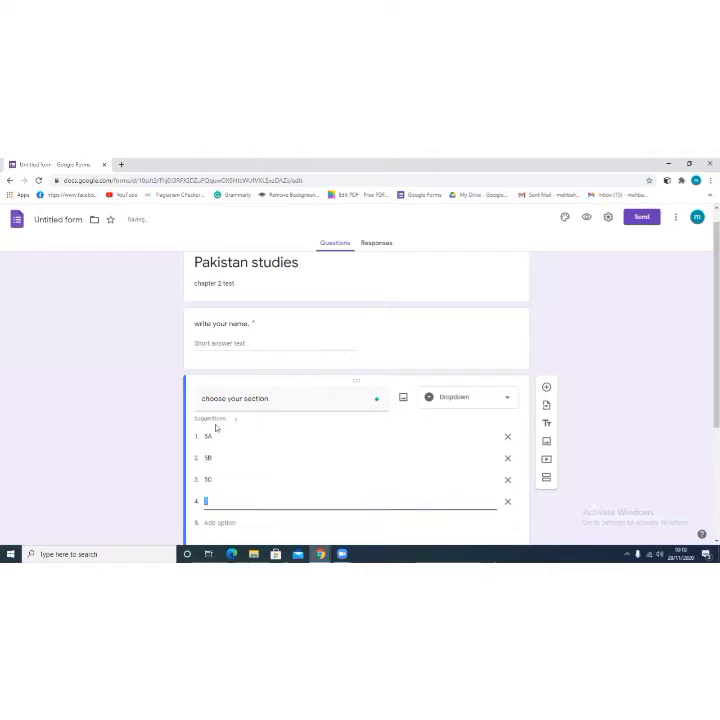
type("5D")
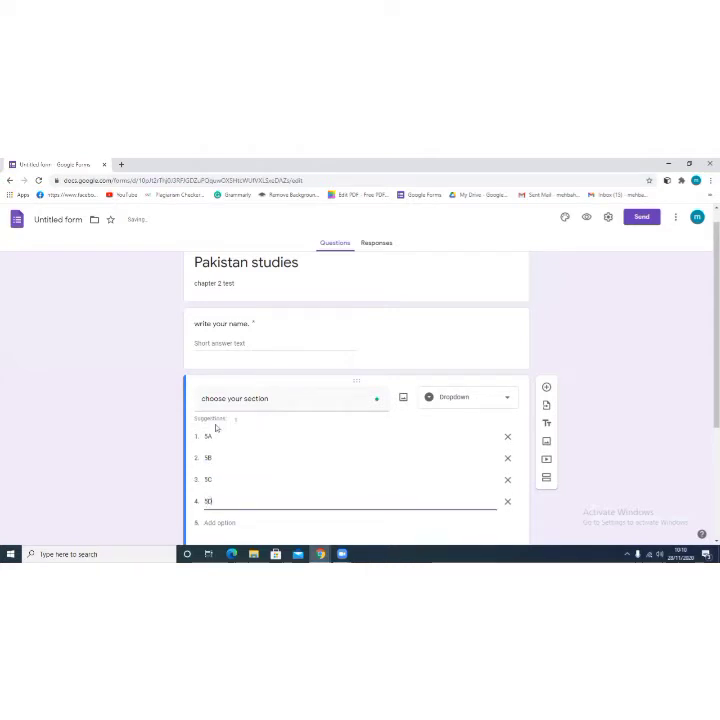
key("Return")
type("5E")
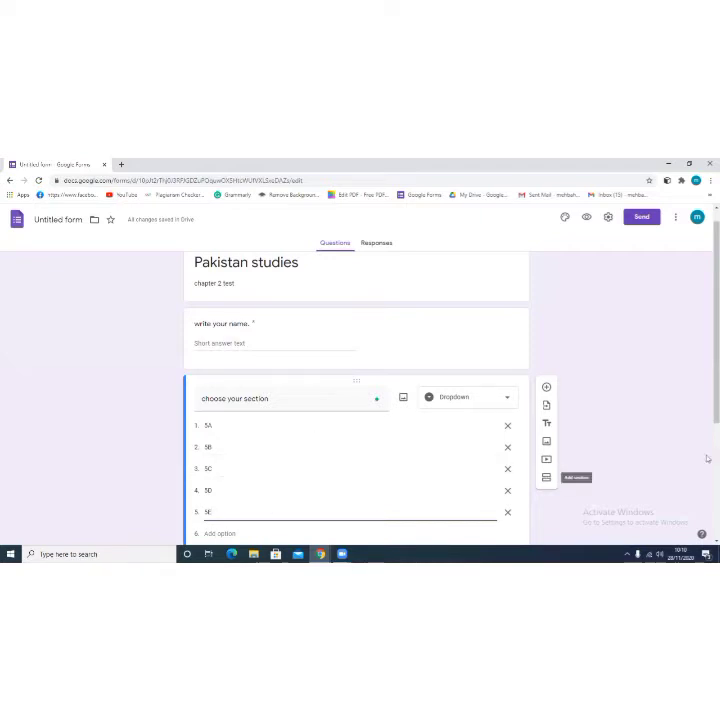
Step: Make the "choose your section" question required
scroll(707, 410, "down", 1)
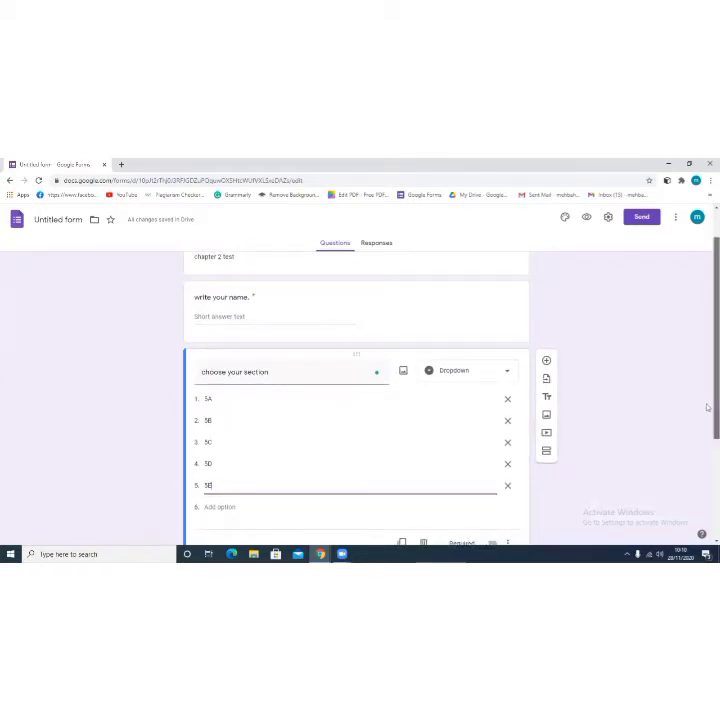
scroll(707, 406, "down", 1)
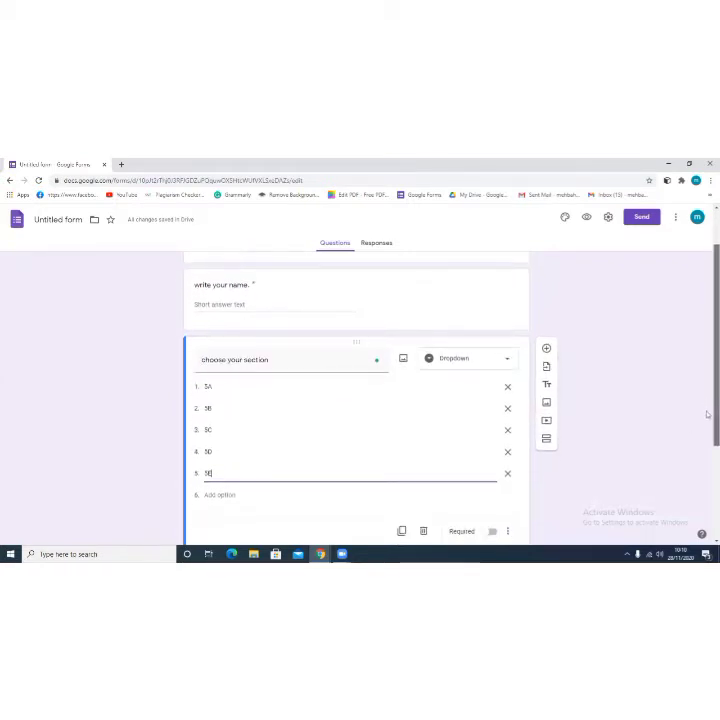
left_click(492, 529)
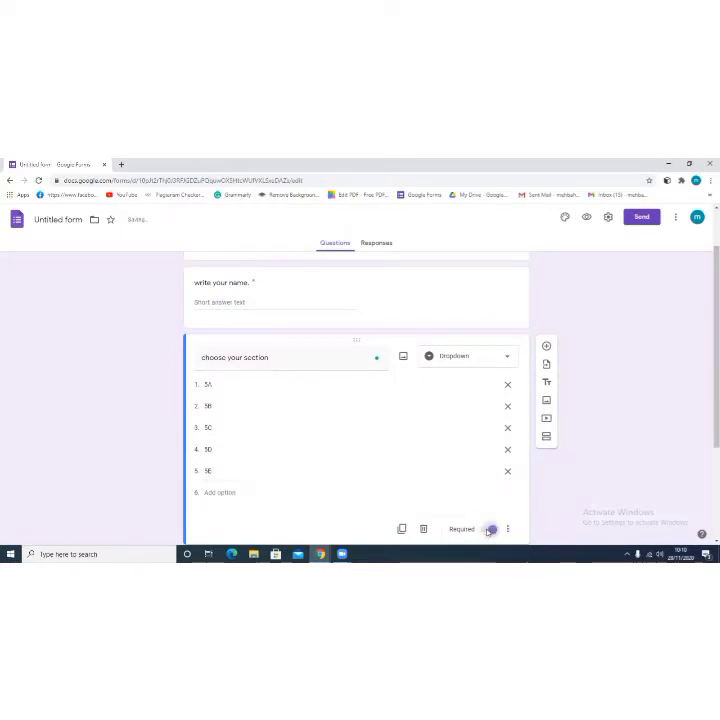
left_click(408, 301)
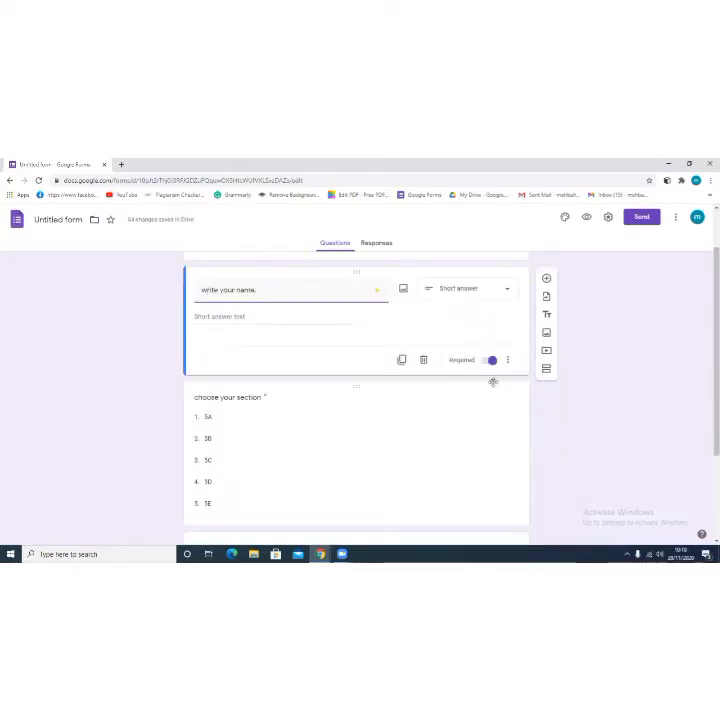
left_click(475, 507)
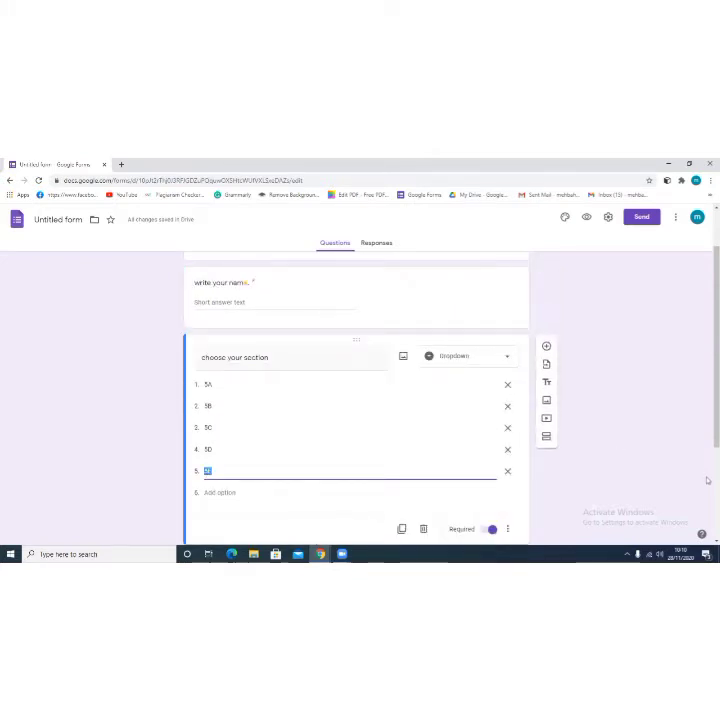
Step: Add a multiple-choice question reading "WHO WAS THE FOUNDER OF PAKISTAN?" below the question about when Pakistan came into being
scroll(707, 481, "down", 4)
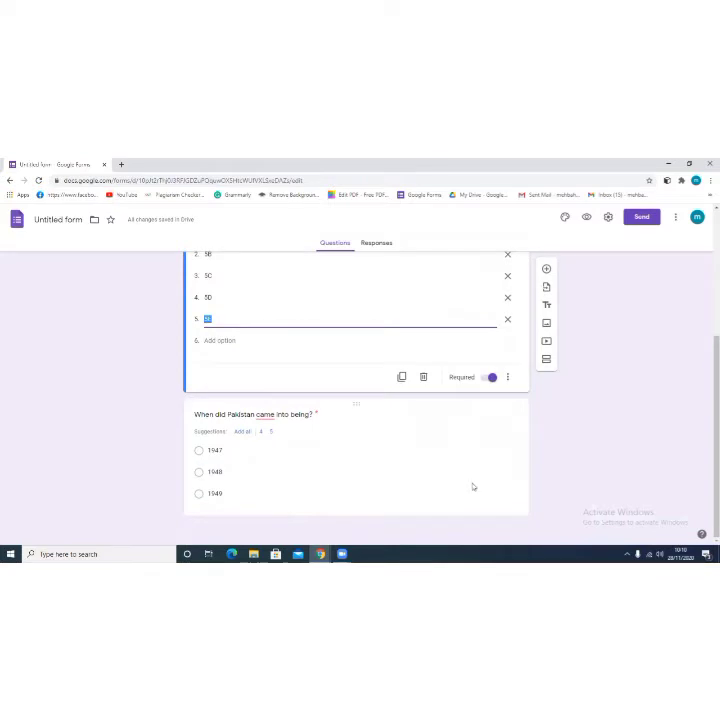
left_click(436, 478)
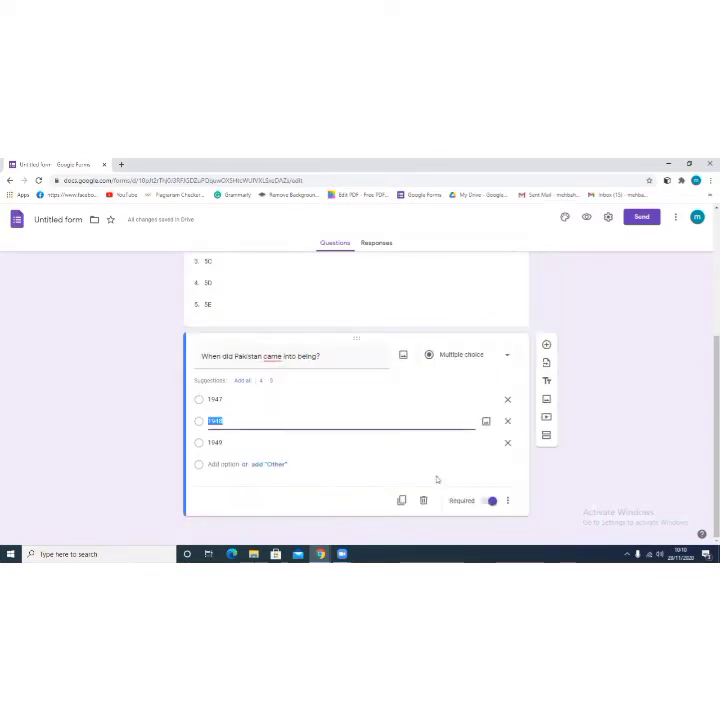
left_click(546, 346)
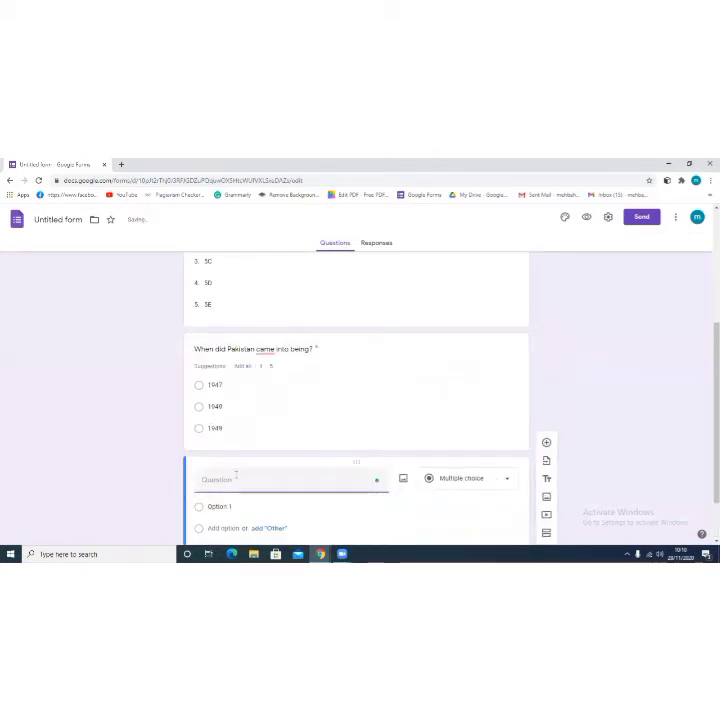
type("WHO WAS ")
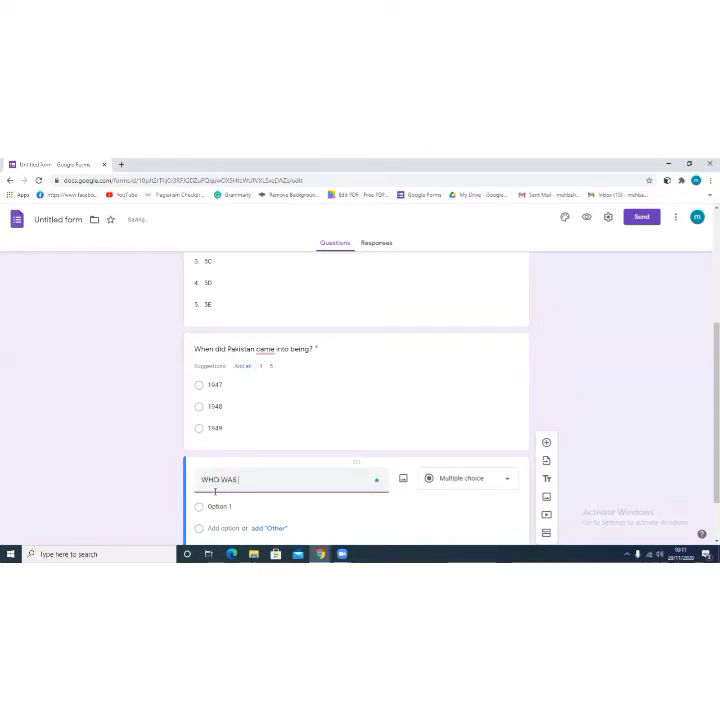
type("THE FO")
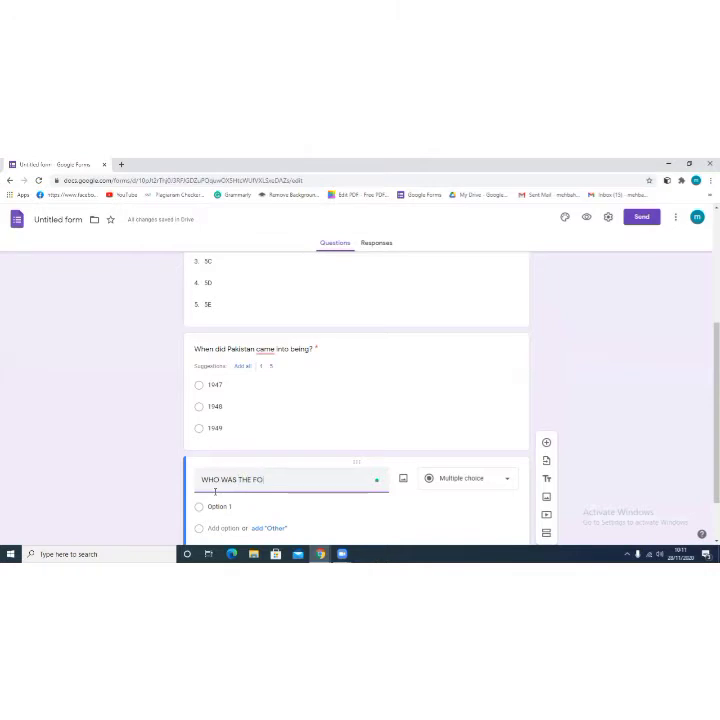
type("UNDER OF PASKISTAN?")
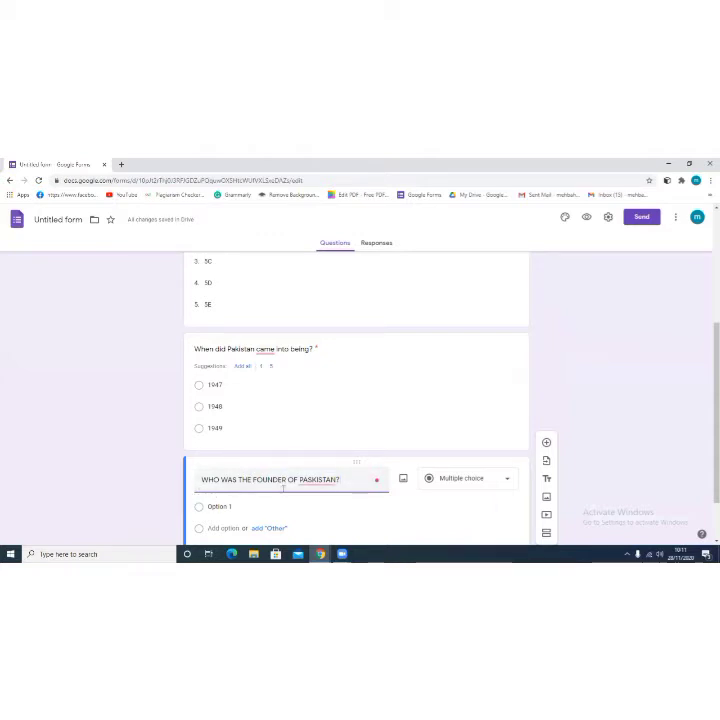
left_click(315, 480)
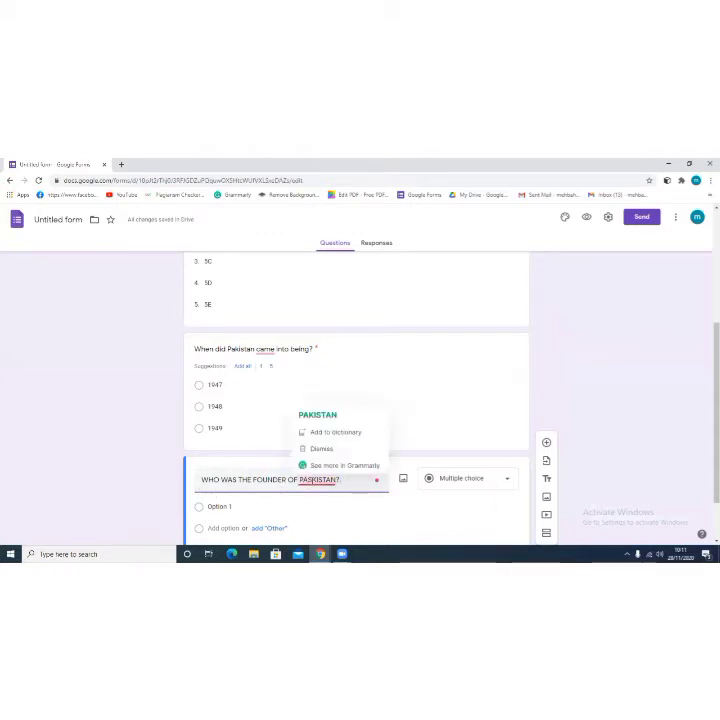
left_click(318, 415)
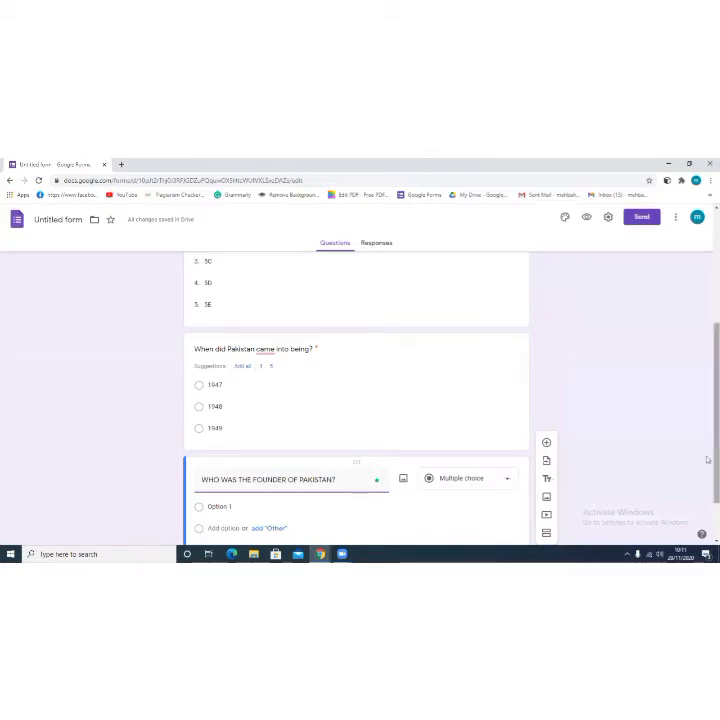
Step: Enter "allama iqbal" as the first answer option of the founder question
left_click_drag(707, 459, 707, 473)
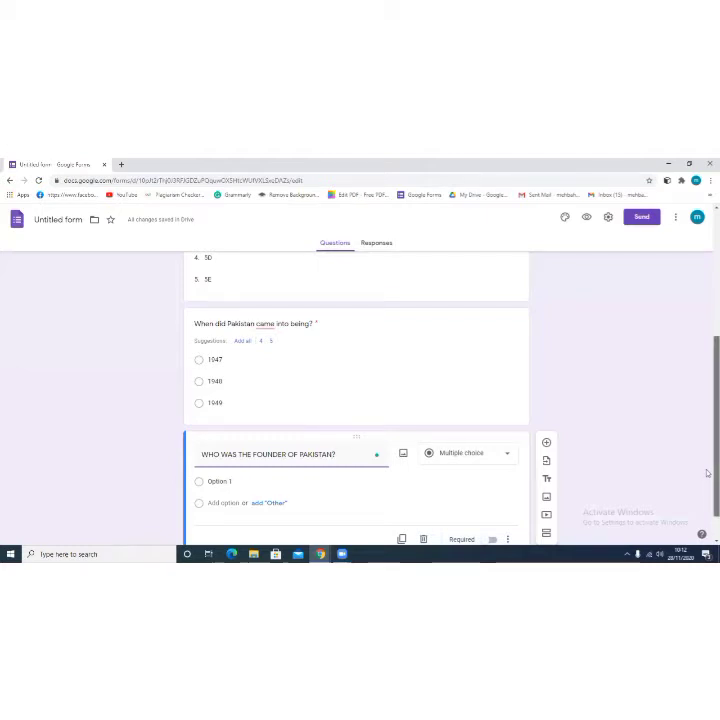
left_click_drag(707, 473, 707, 494)
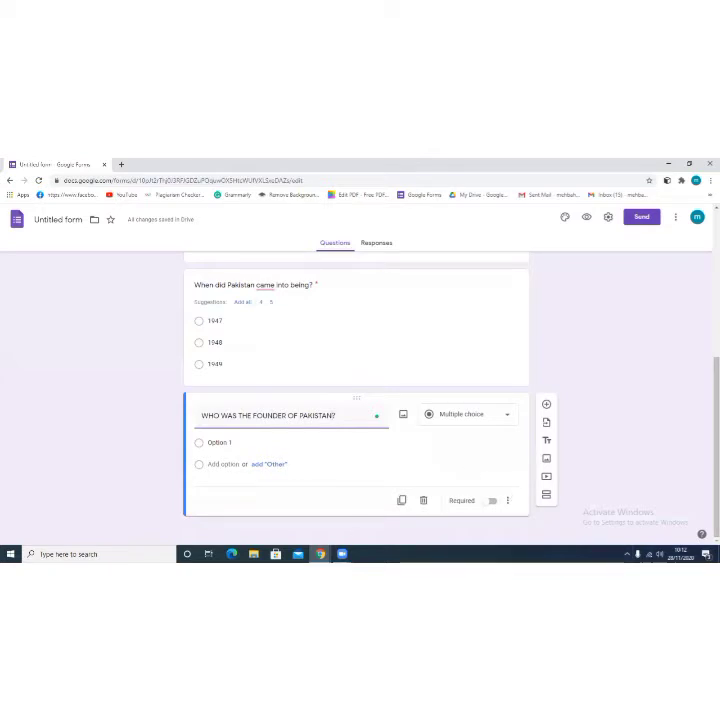
left_click(211, 442)
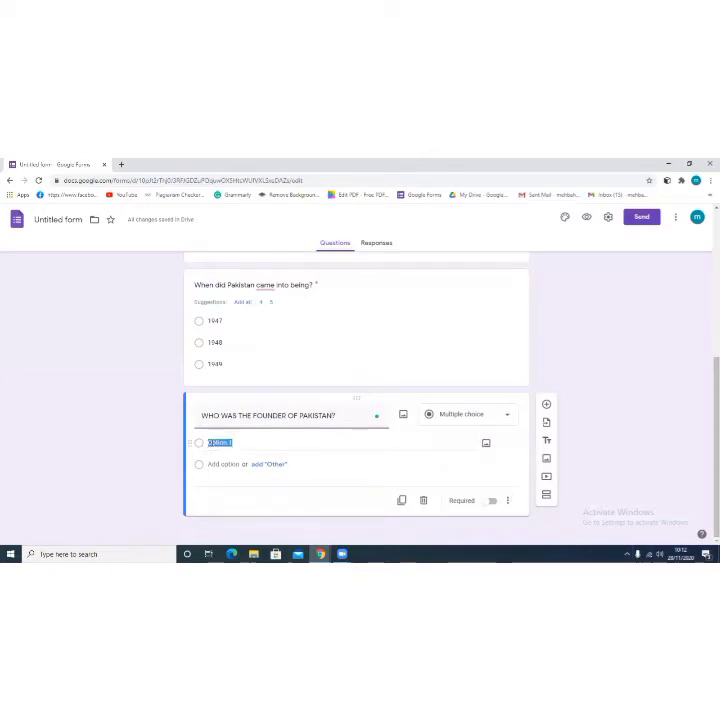
type("all")
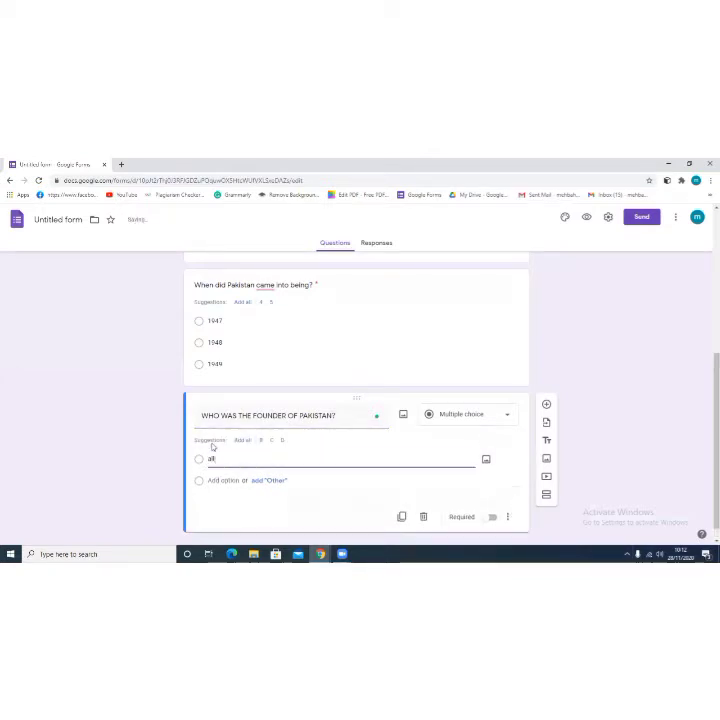
type("ama iqbal")
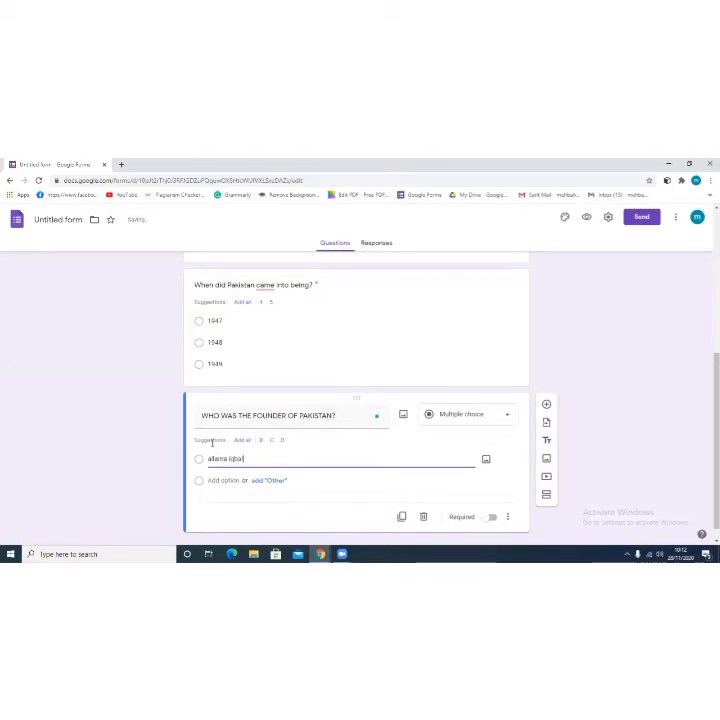
Step: Add "liaqat ali khan" and "quaid e azam" as further options of the founder question and make the question required
key("Return")
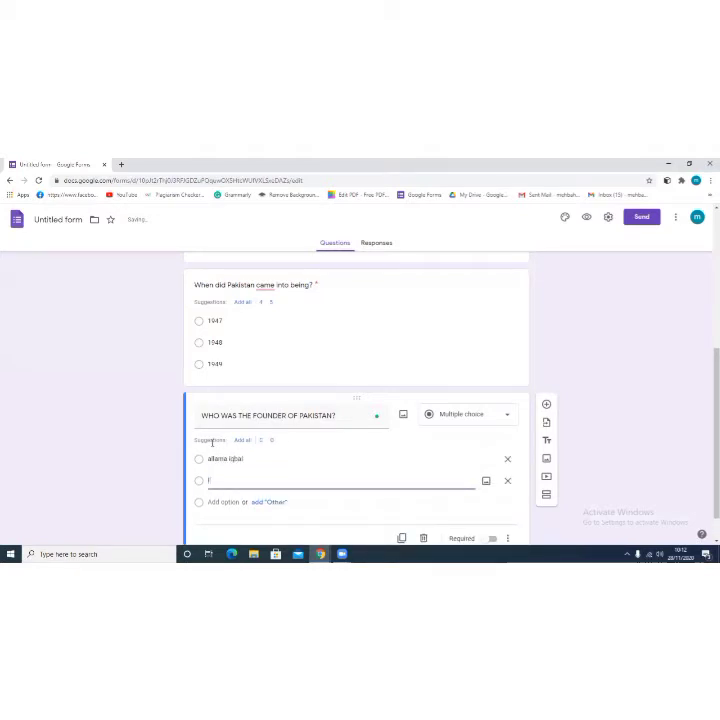
type("liaqat ali")
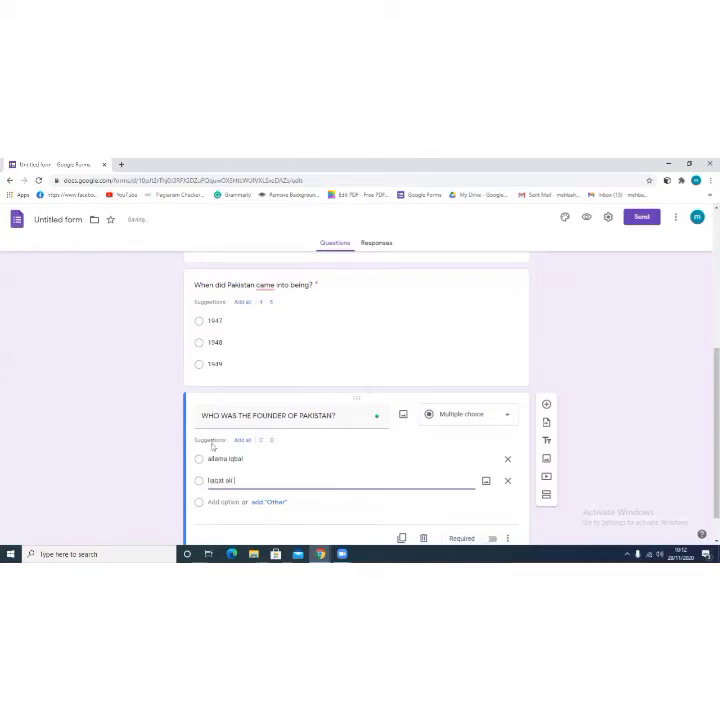
type(" khan")
key("Return")
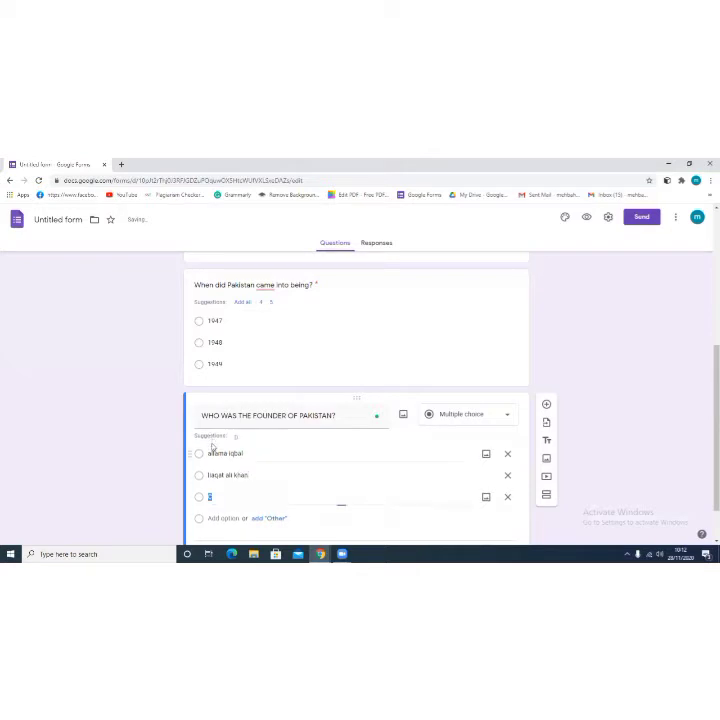
type("qua")
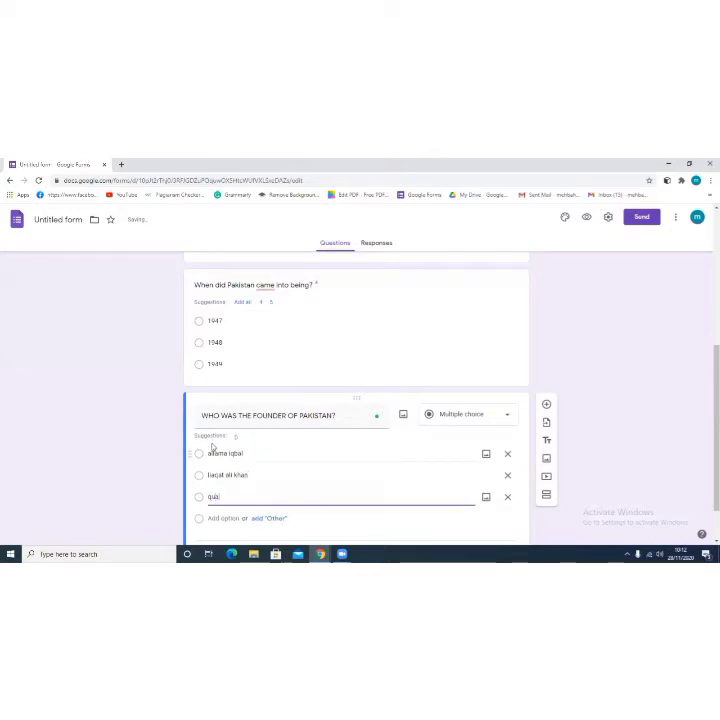
type("id e azam")
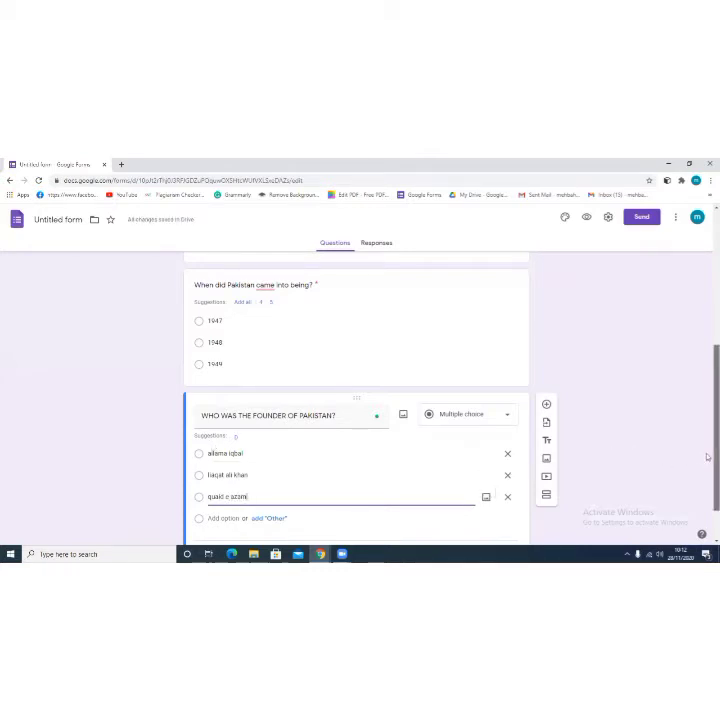
scroll(707, 465, "down", 1)
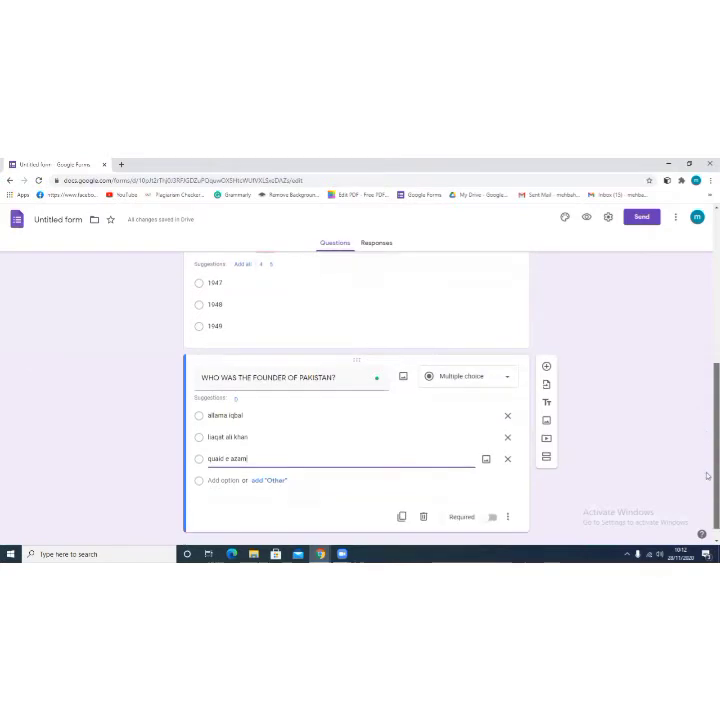
left_click(492, 517)
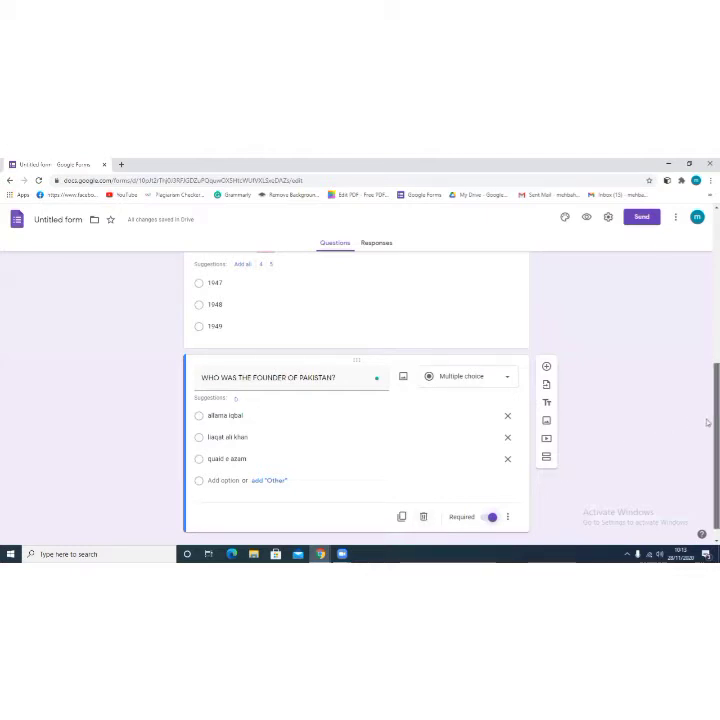
Step: Limit the form to 1 response per respondent in the general form settings
mouse_move(707, 422)
left_mouse_down()
mouse_move(707, 313)
mouse_move(707, 440)
left_mouse_up()
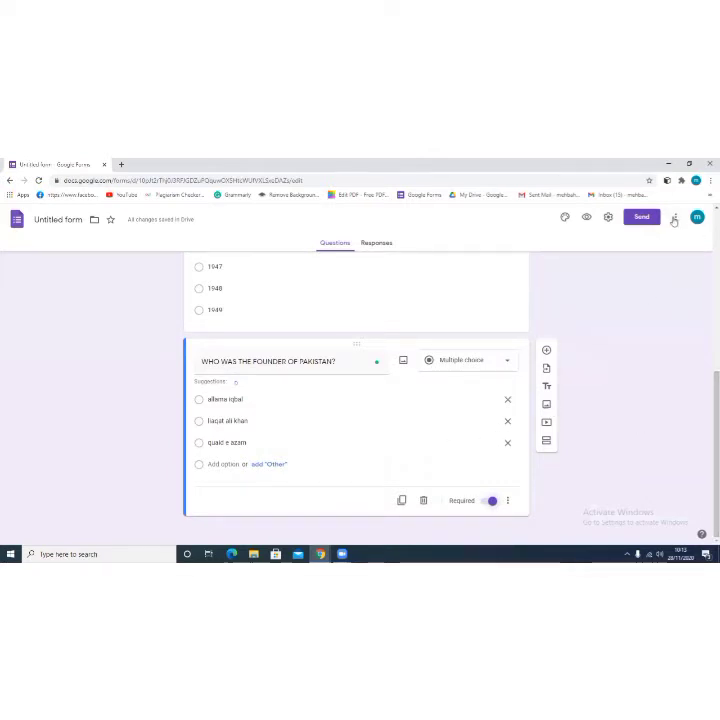
left_click(610, 218)
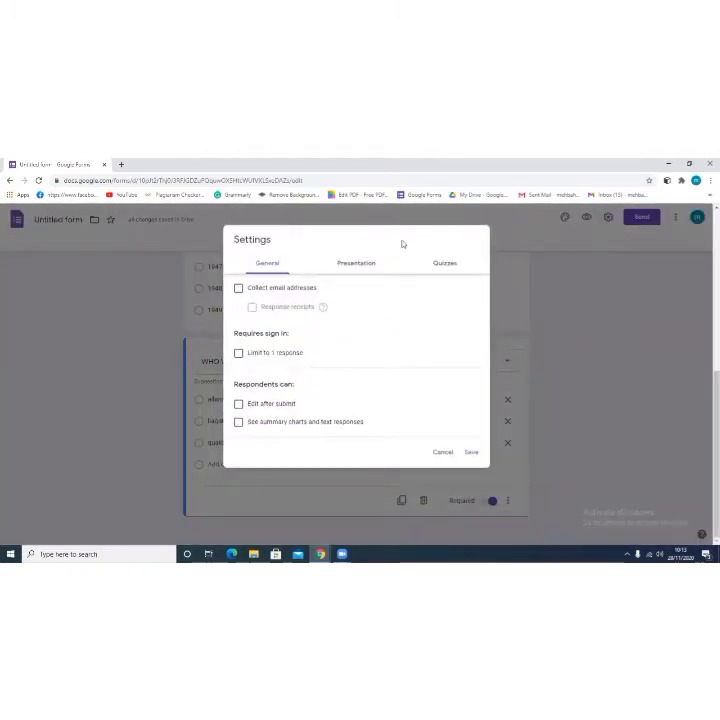
left_click(238, 353)
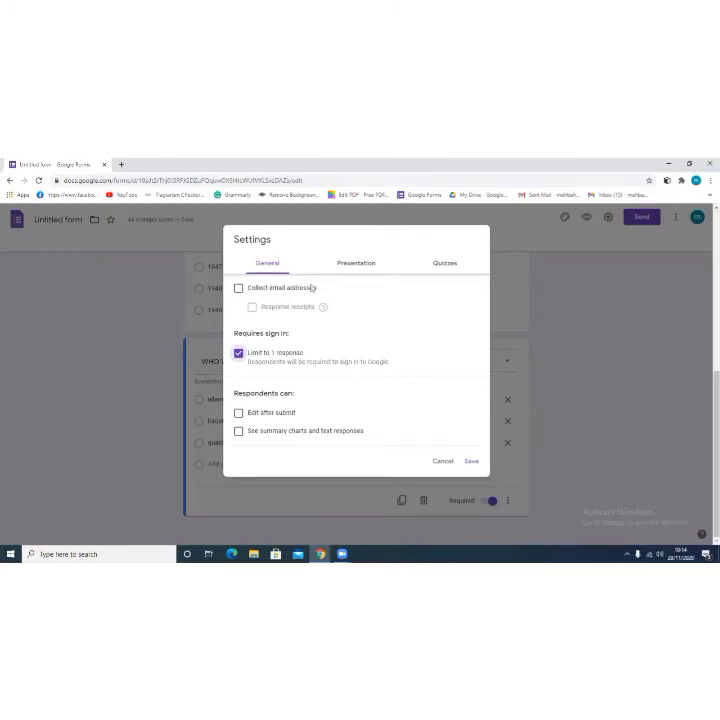
Step: Set the form's confirmation message to "thankyou for attempting the test" in the presentation settings
left_click(359, 267)
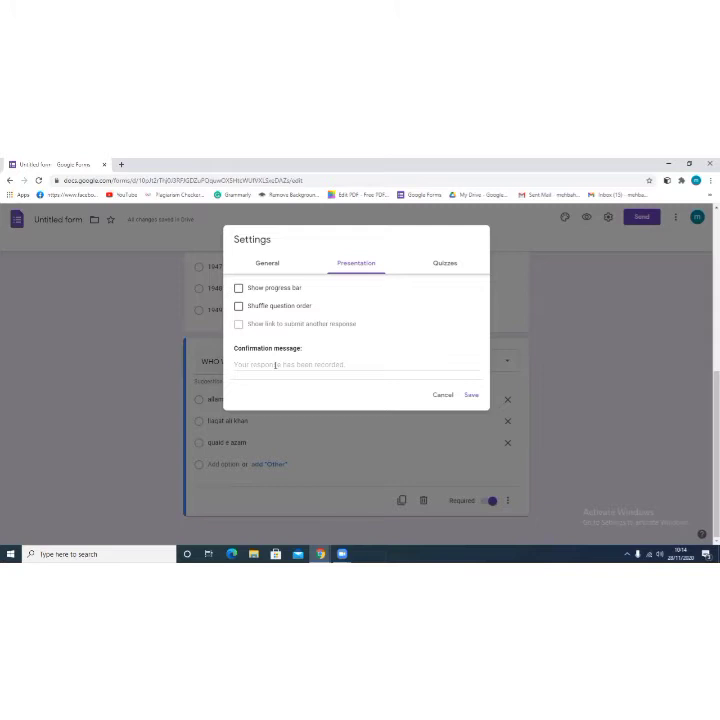
left_click(275, 366)
type("t")
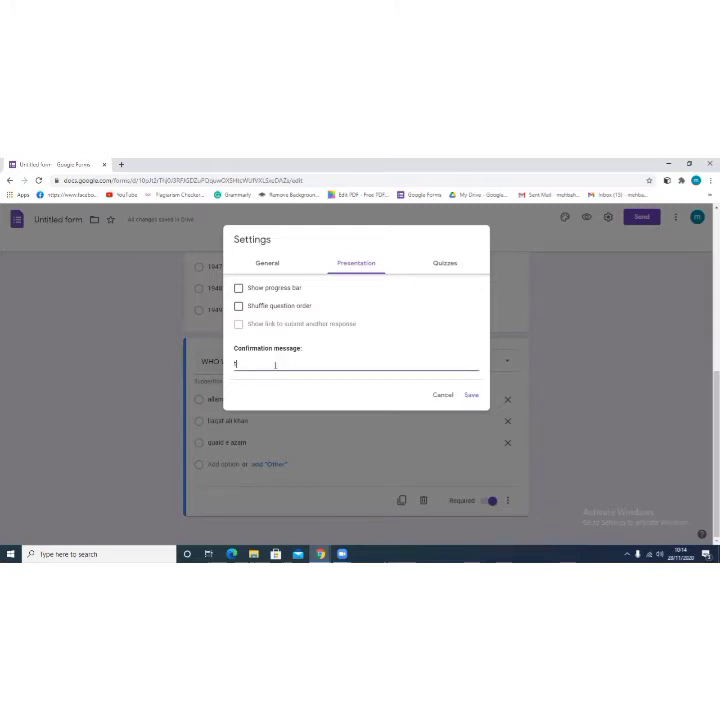
type("hankyou for attempting")
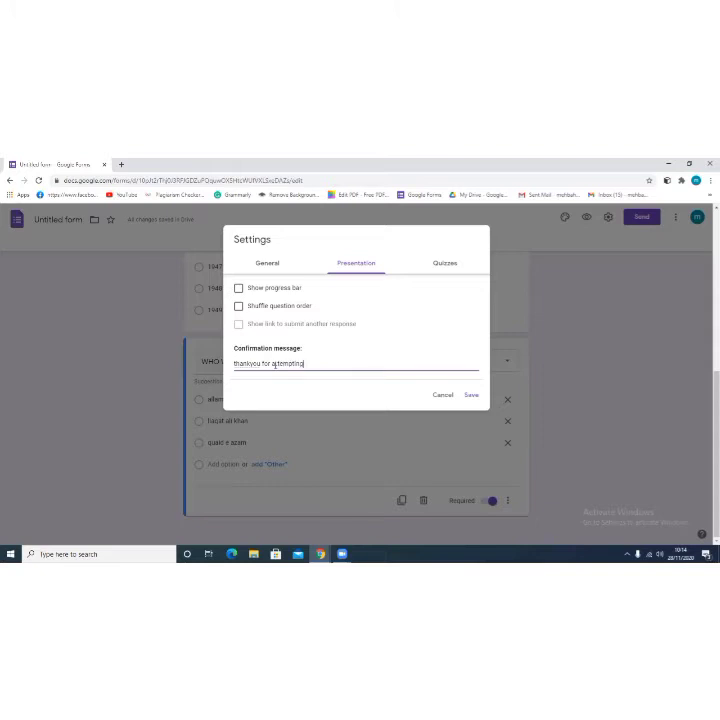
type(" the test")
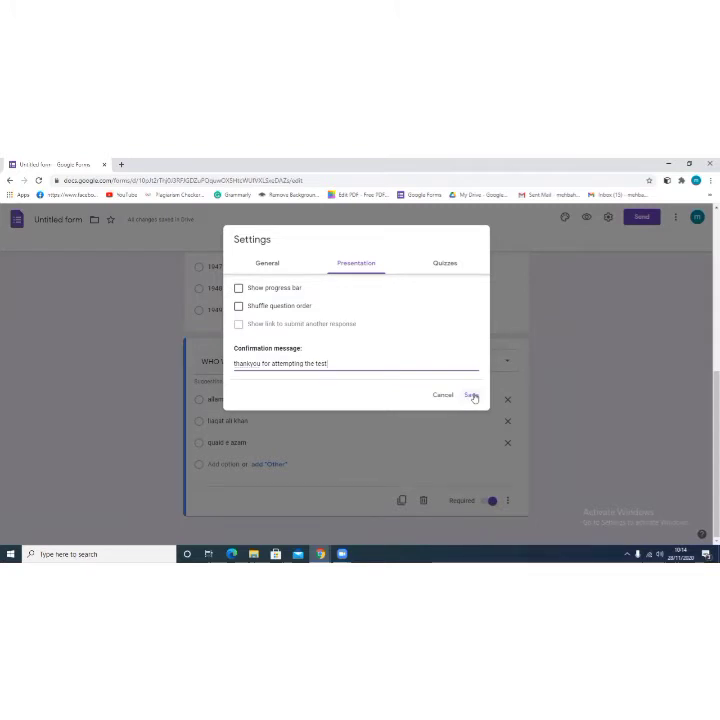
Step: Turn the form into a quiz and save the form settings
left_click(443, 264)
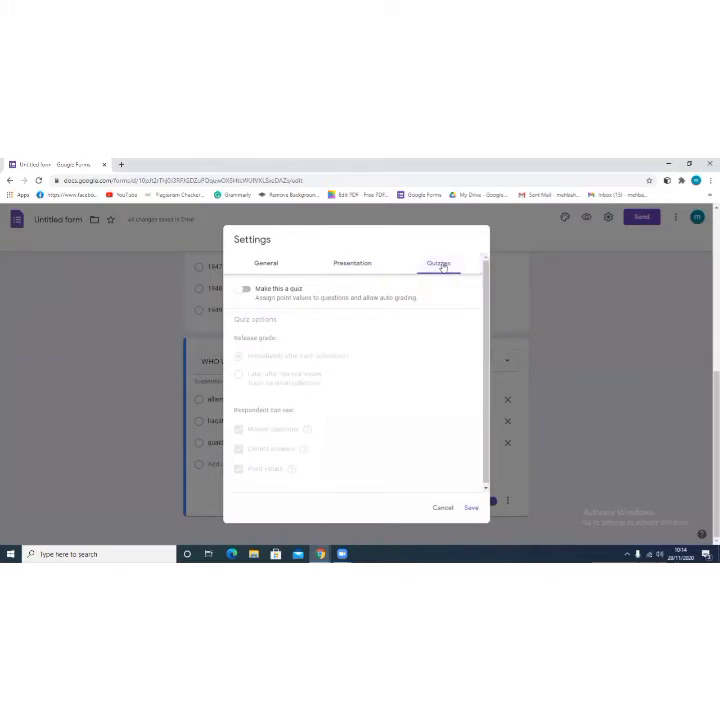
left_click(243, 293)
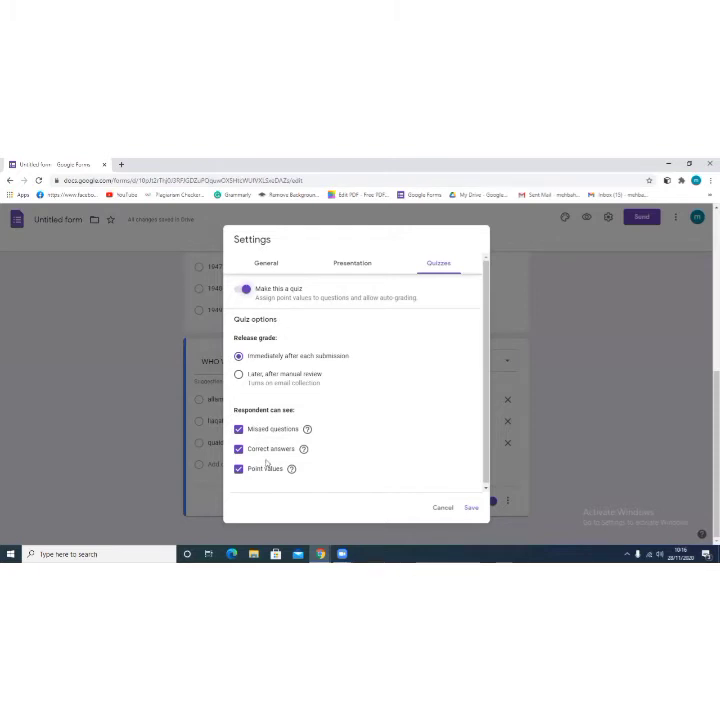
left_click(475, 512)
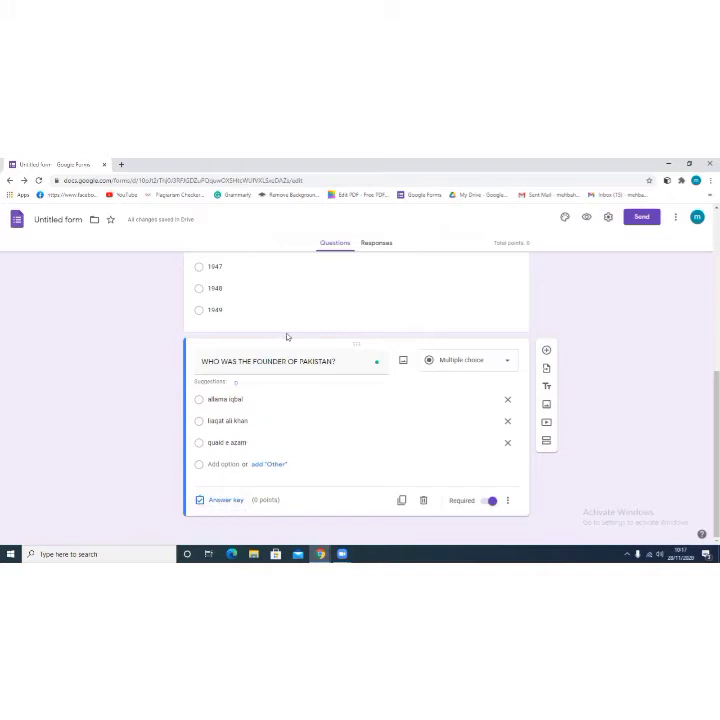
Step: Set the answer key of "When did Pakistan came into being?" to 1947, worth 5 points
left_click(265, 286)
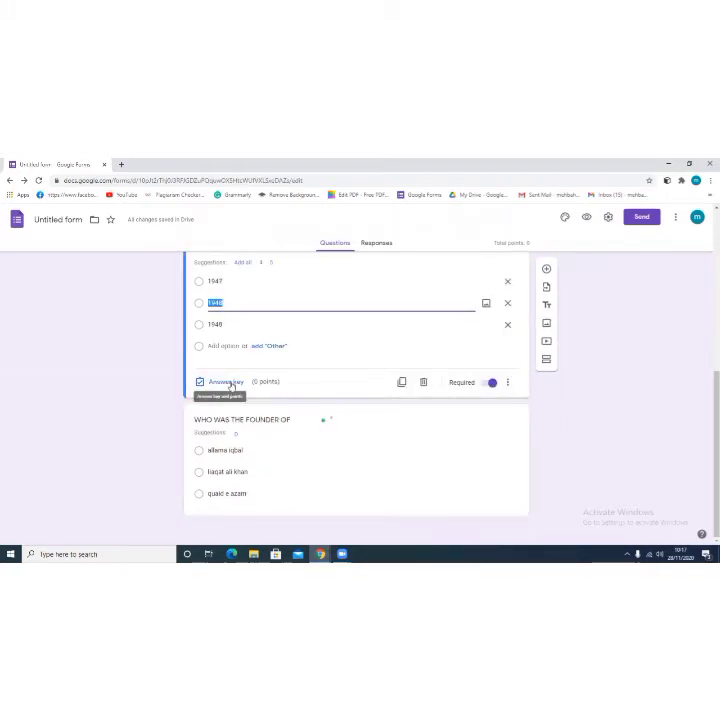
left_click(229, 383)
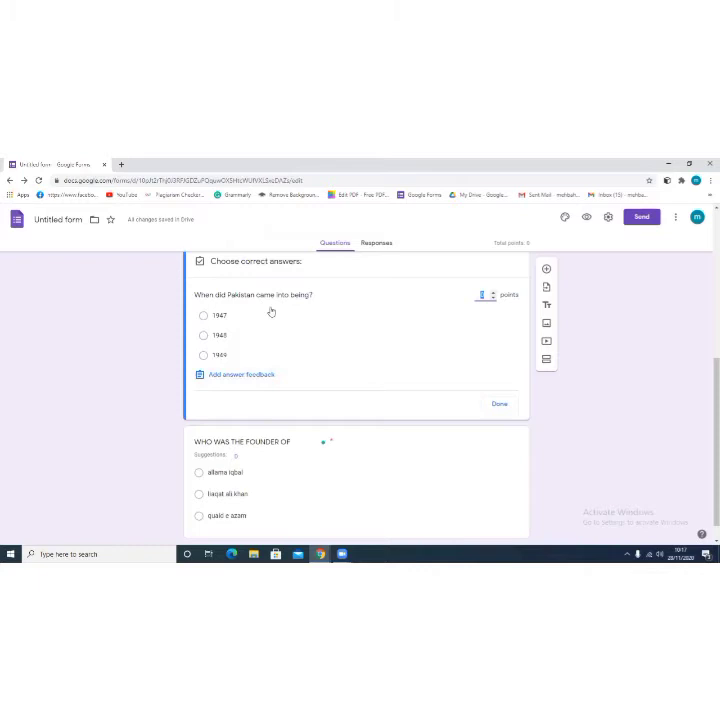
left_click(203, 316)
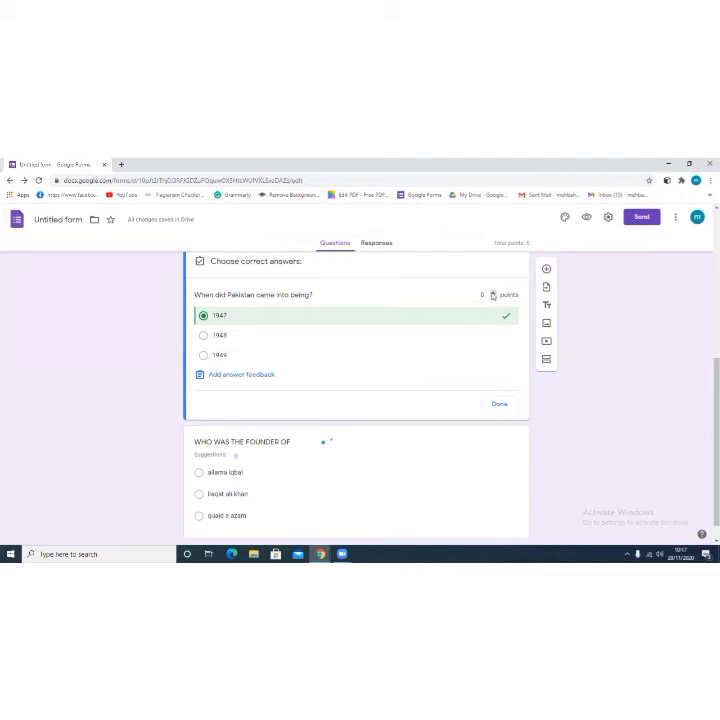
left_click(492, 292)
left_click(492, 292)
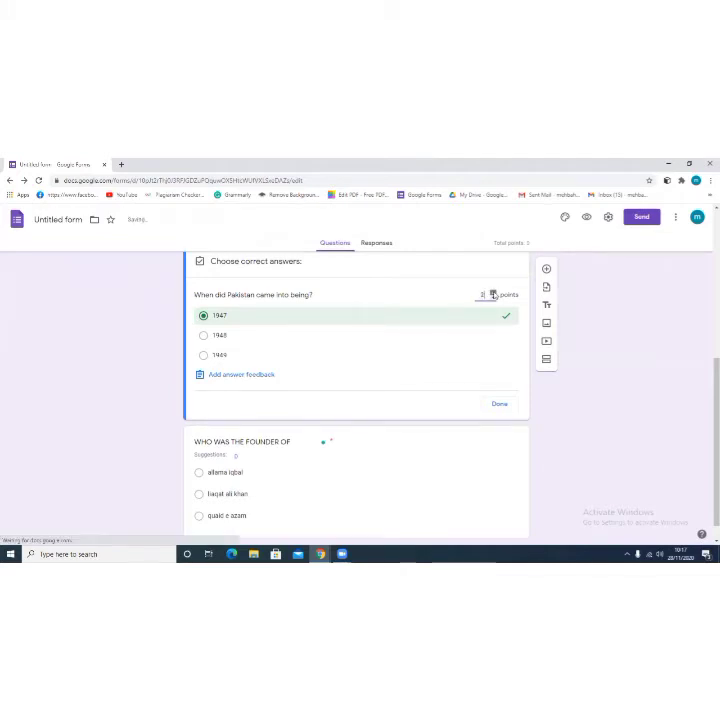
left_click(492, 292)
left_click(492, 292)
left_click(492, 292)
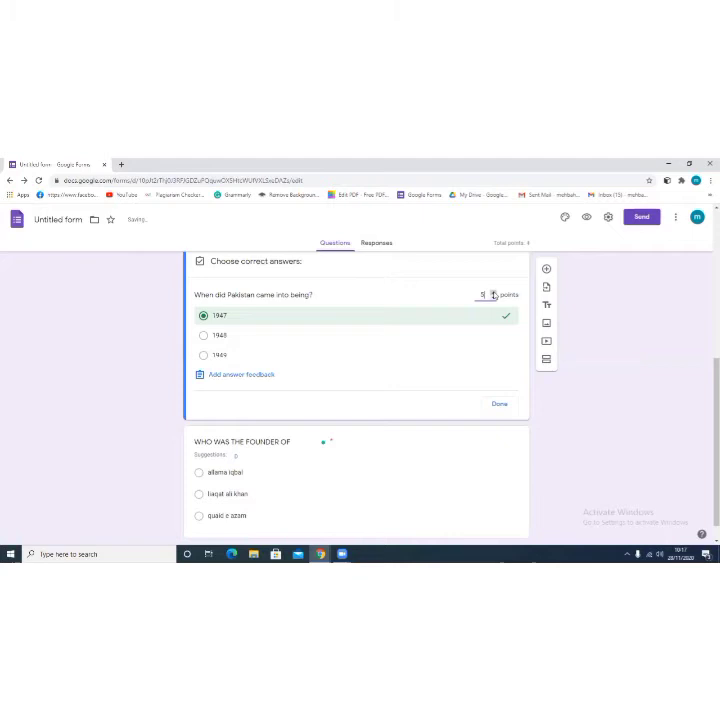
left_click(499, 405)
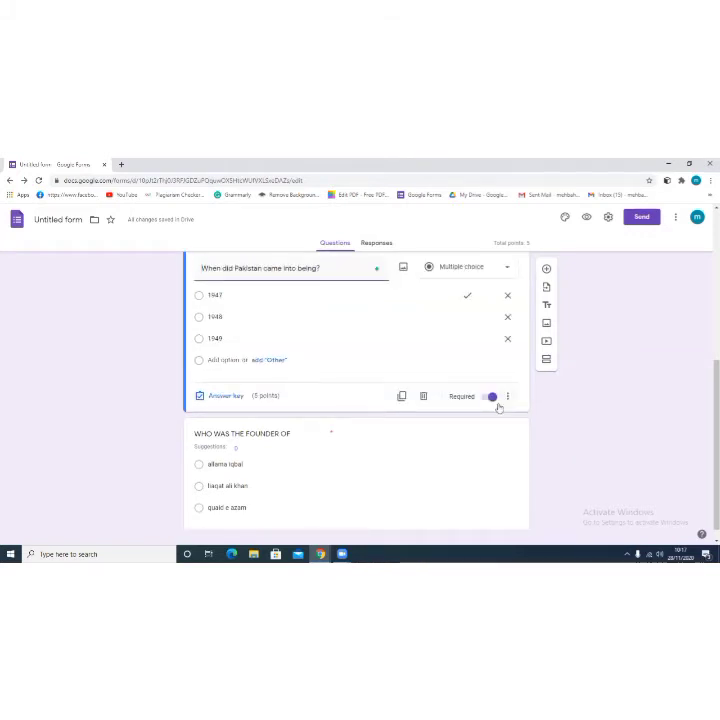
Step: Set the answer key of the founder of Pakistan question to "quaid e azam", worth 5 points
left_click(267, 468)
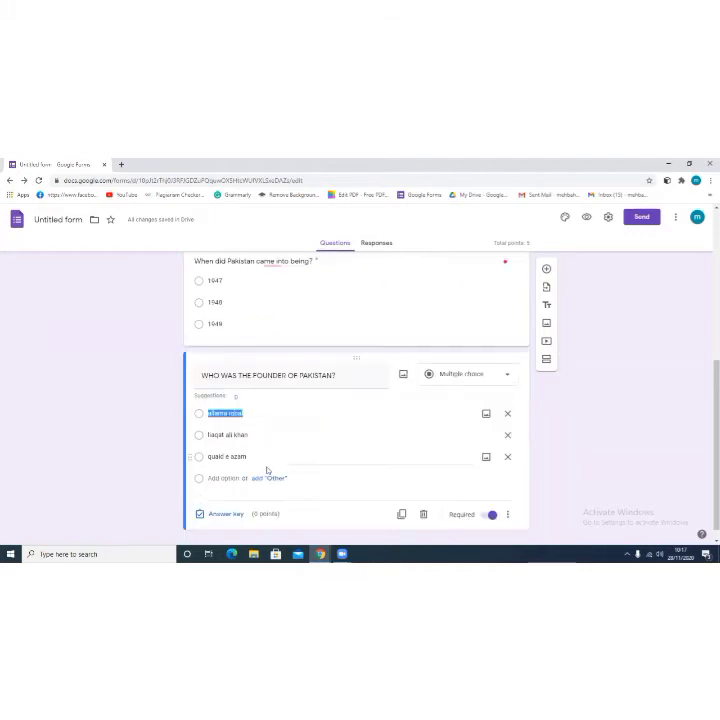
left_click(220, 515)
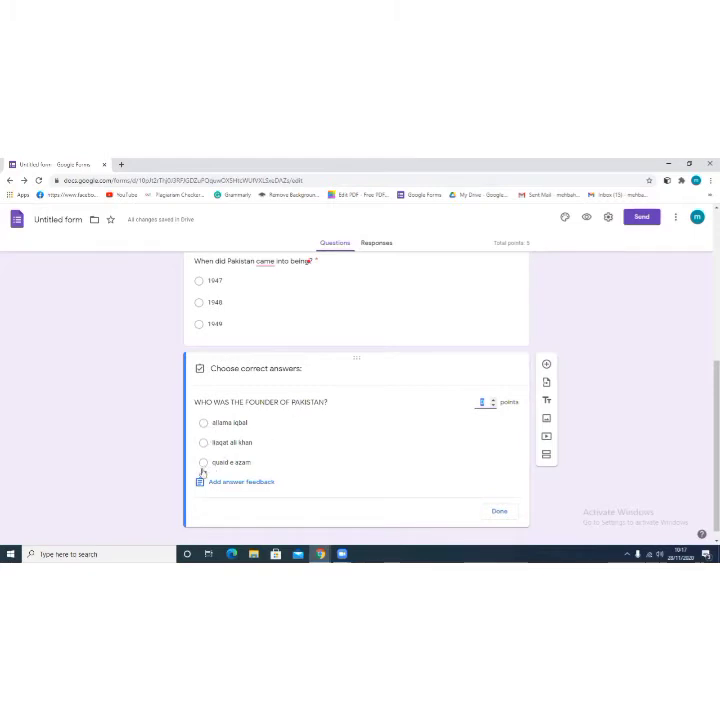
left_click(202, 463)
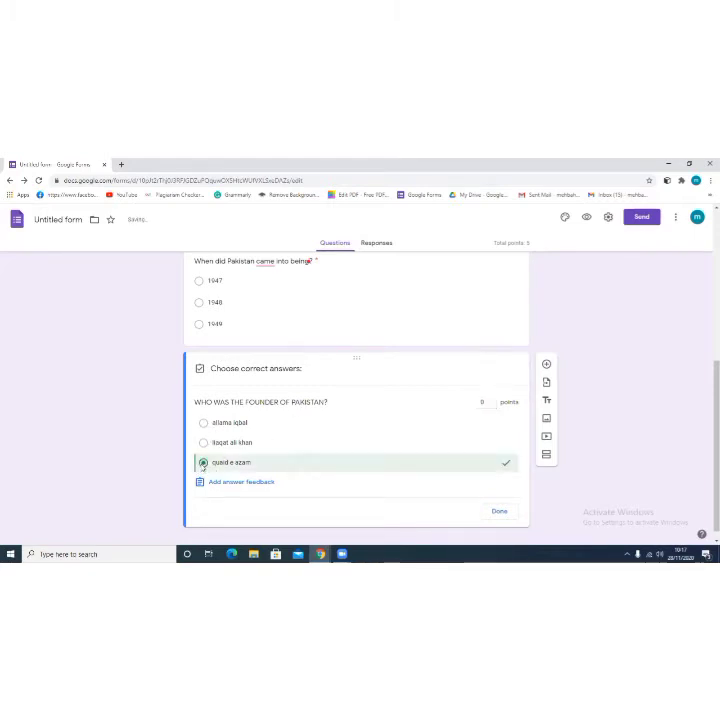
left_click(493, 400)
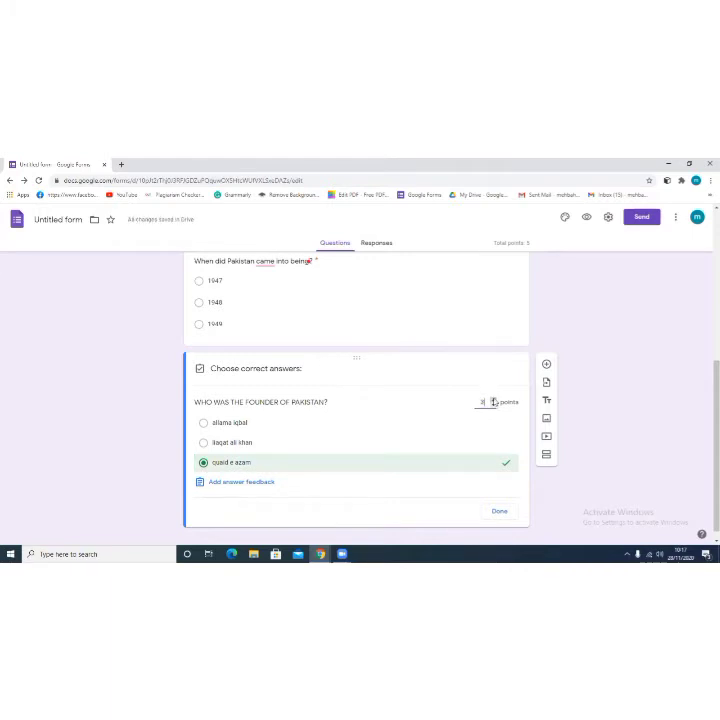
left_click(501, 513)
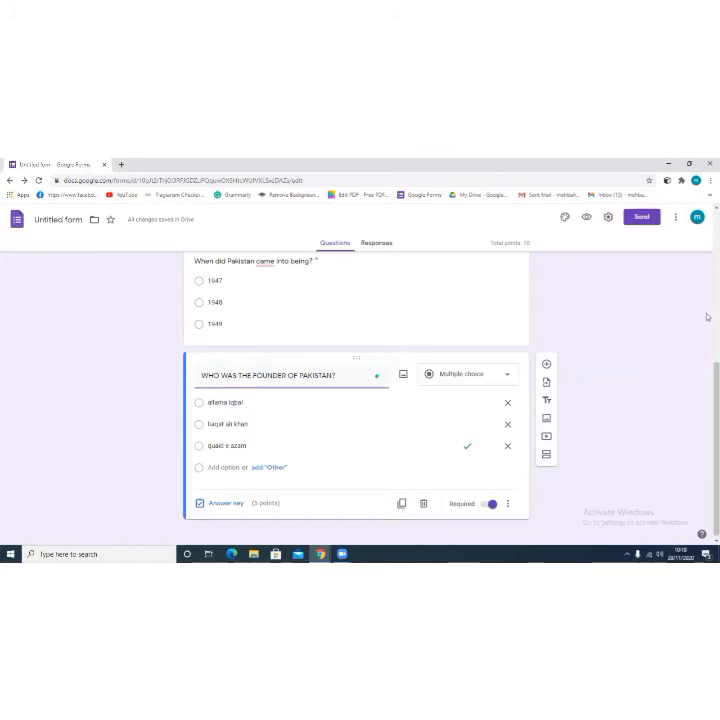
Step: Name the form file "Pakistan studies" after its title and close the form, keeping a new browser page open
scroll(706, 317, "up", 5)
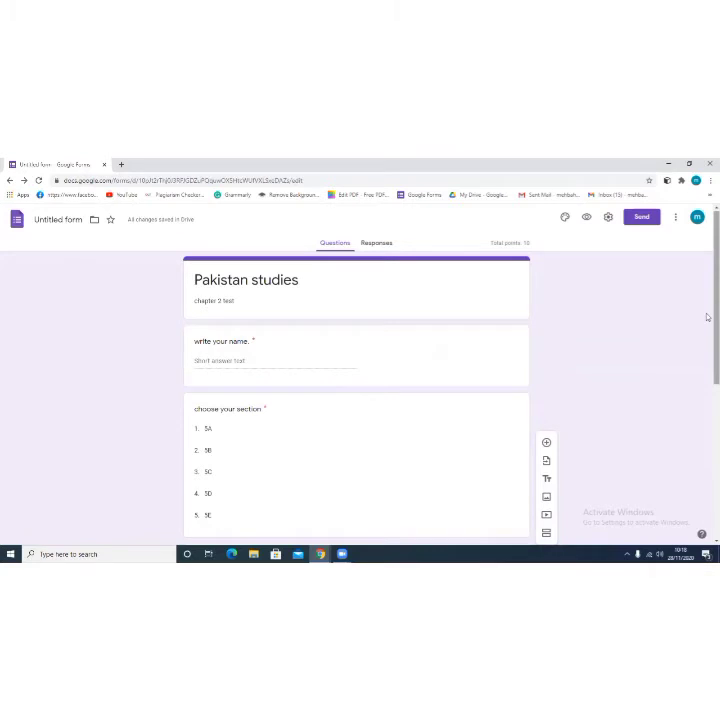
left_click_drag(708, 324, 707, 276)
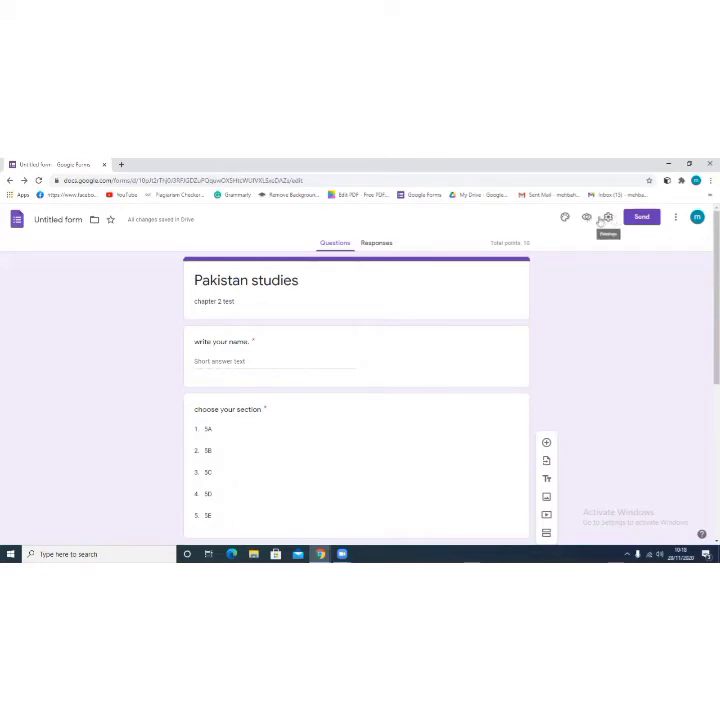
left_click(50, 219)
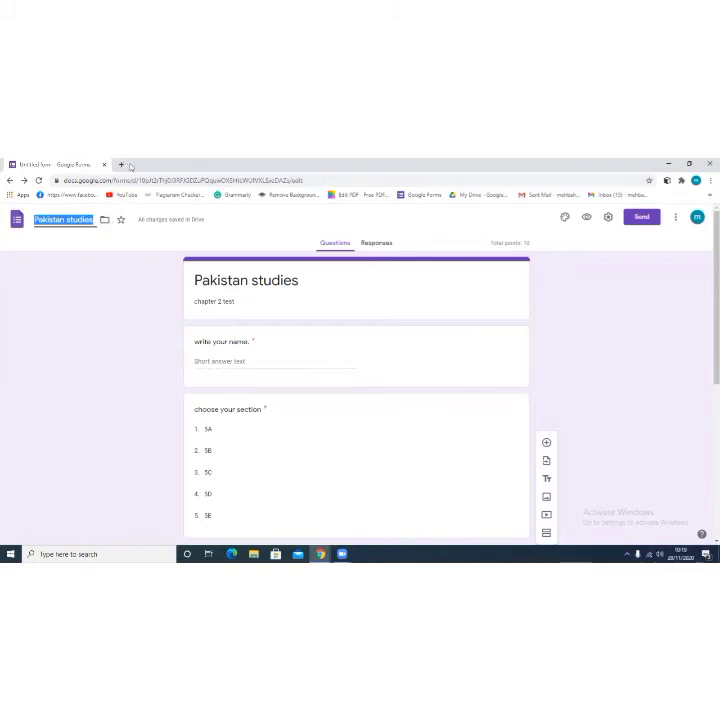
left_click(122, 165)
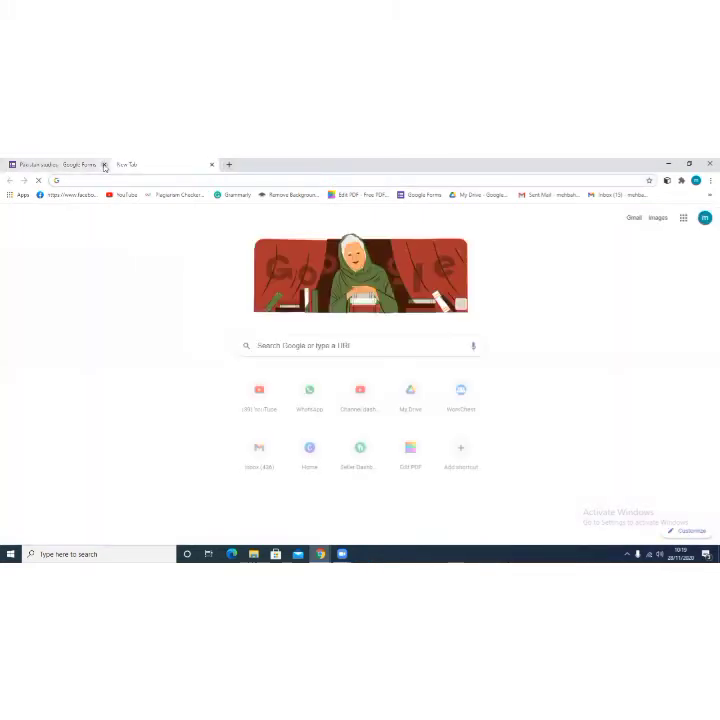
left_click(104, 165)
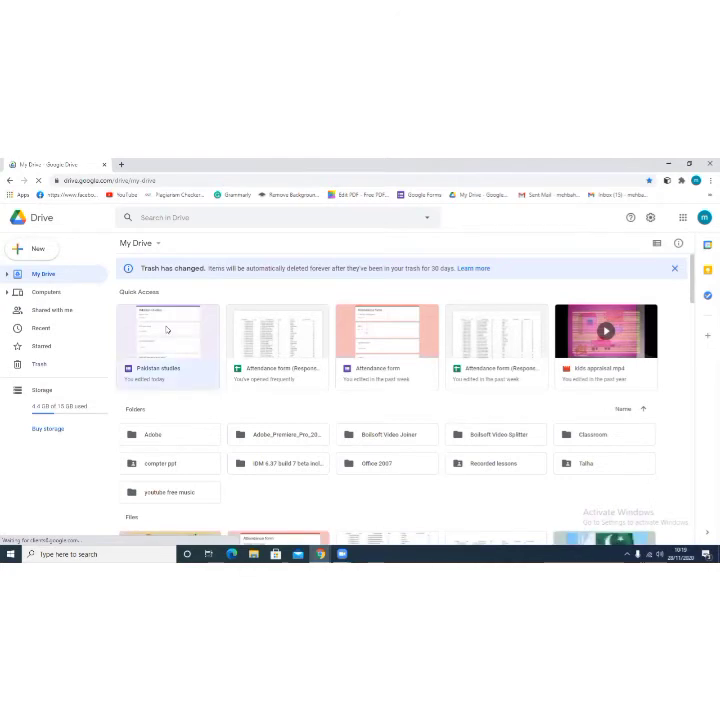
Step: Reopen the "Pakistan studies" form from Google Drive, check its responses, and close it again
double_click(167, 330)
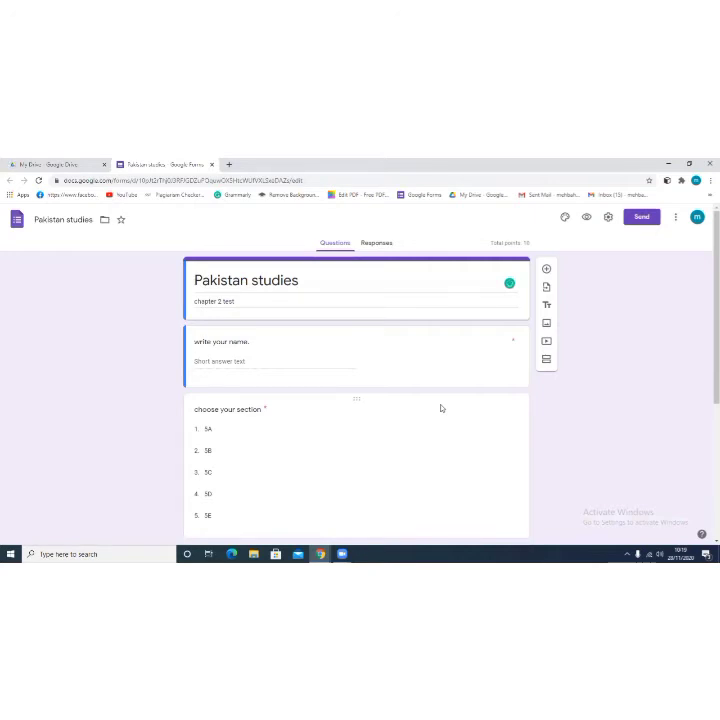
left_click(378, 245)
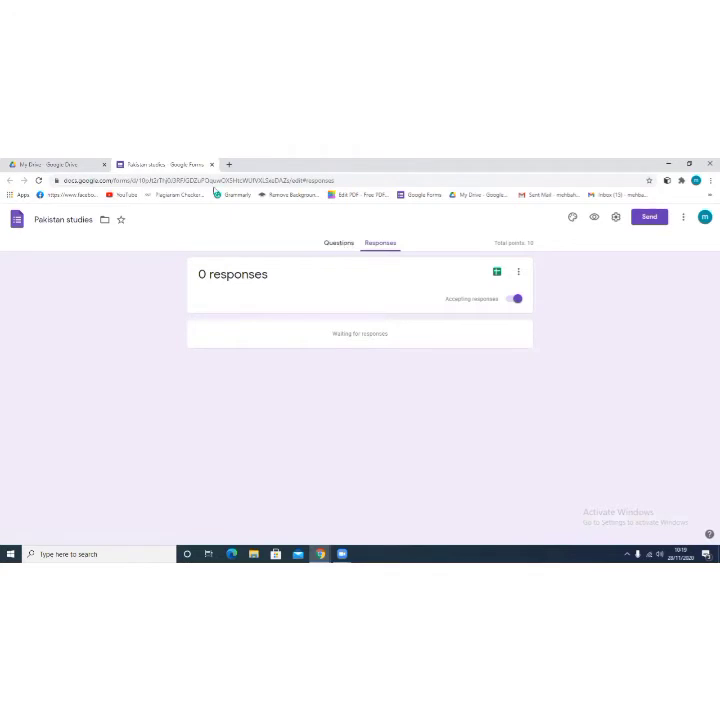
left_click(341, 245)
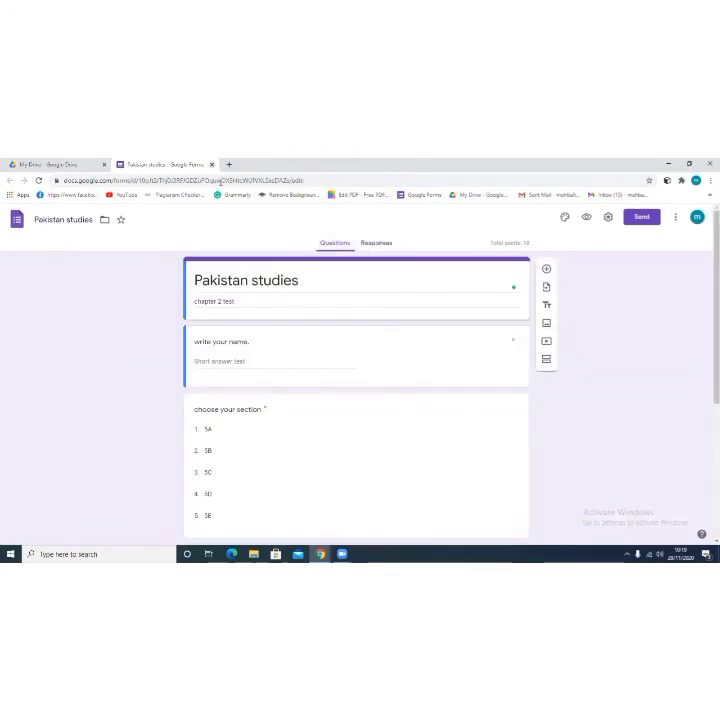
left_click(211, 164)
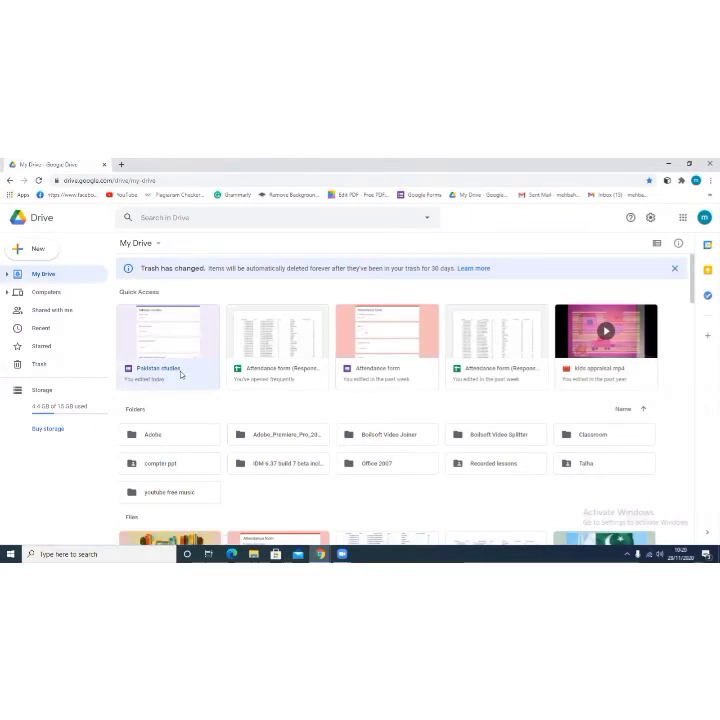
Step: Copy the sharing link of the "Pakistan studies" form in Google Drive and close the sharing dialog
right_click(181, 374)
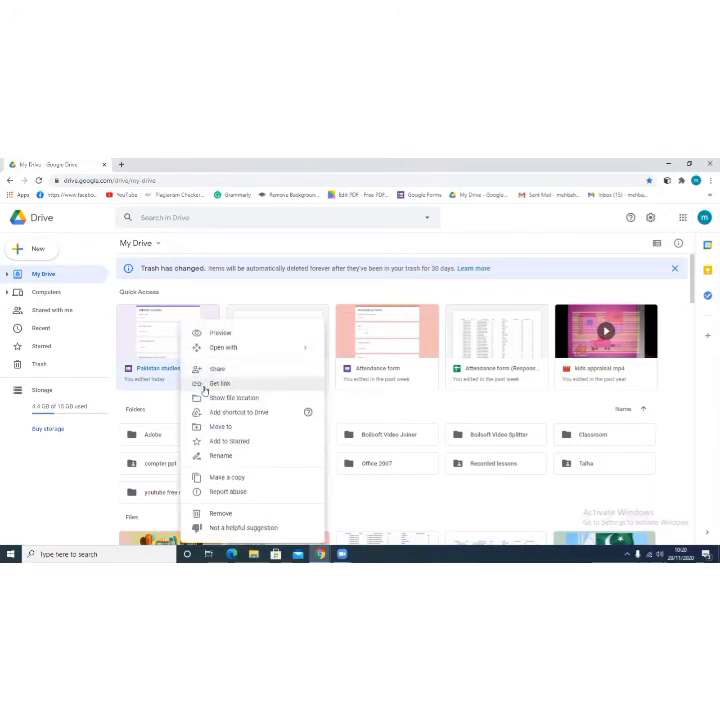
left_click(204, 388)
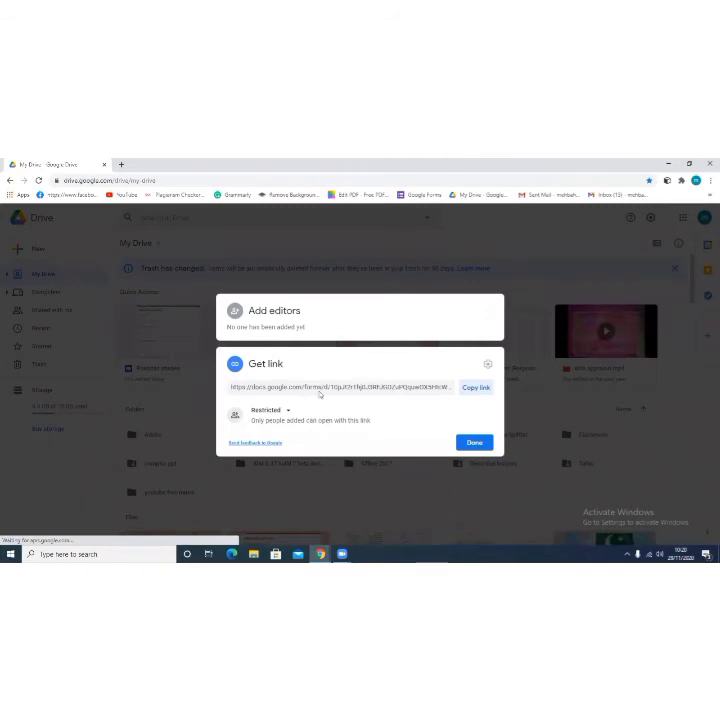
left_click(471, 392)
left_click(141, 431)
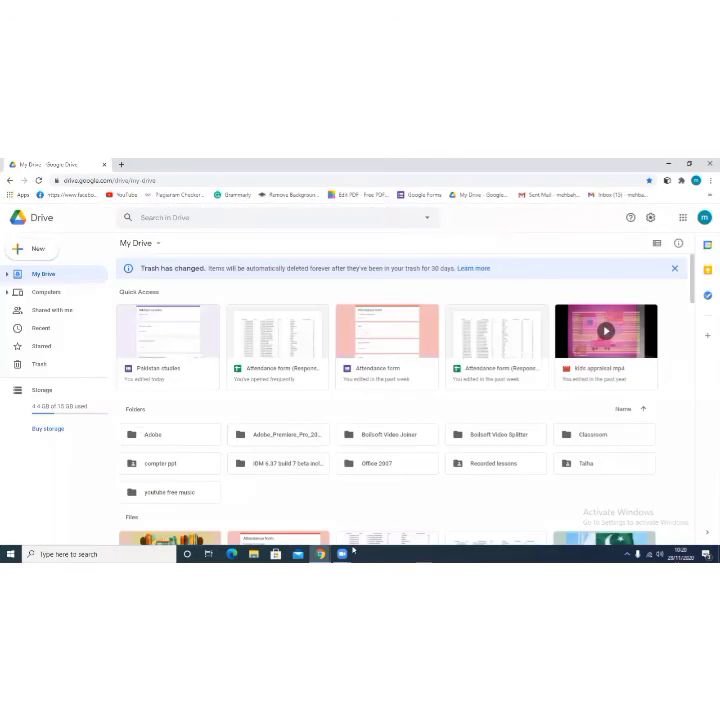
mouse_move(341, 554)
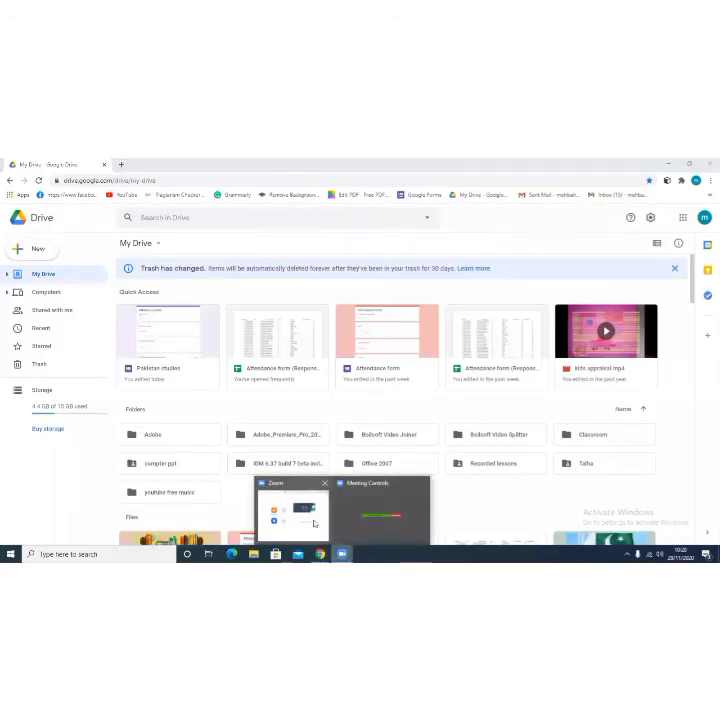
left_click(357, 514)
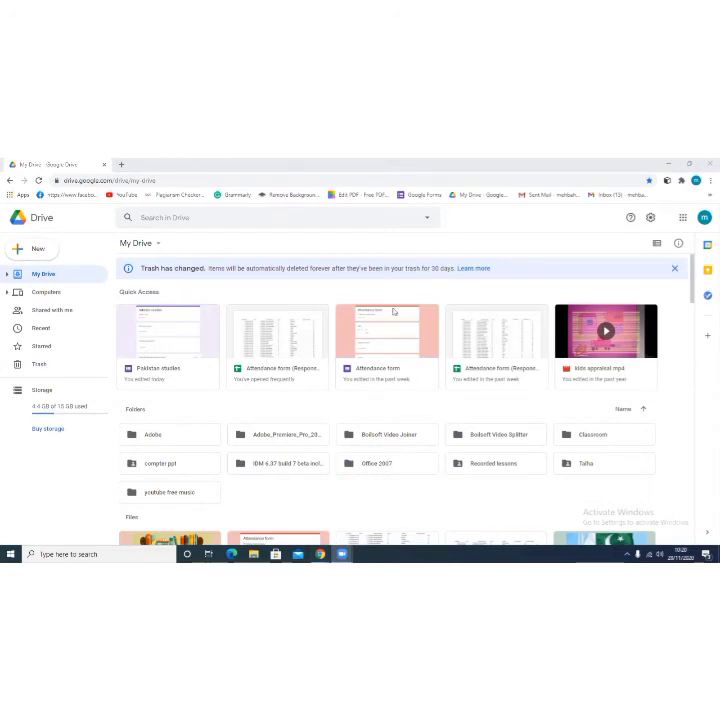
left_click(668, 163)
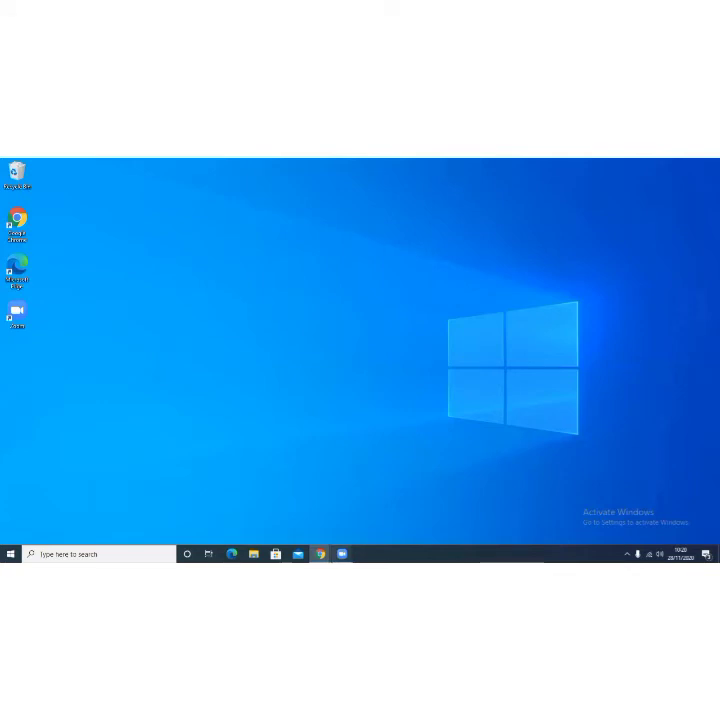
mouse_move(342, 553)
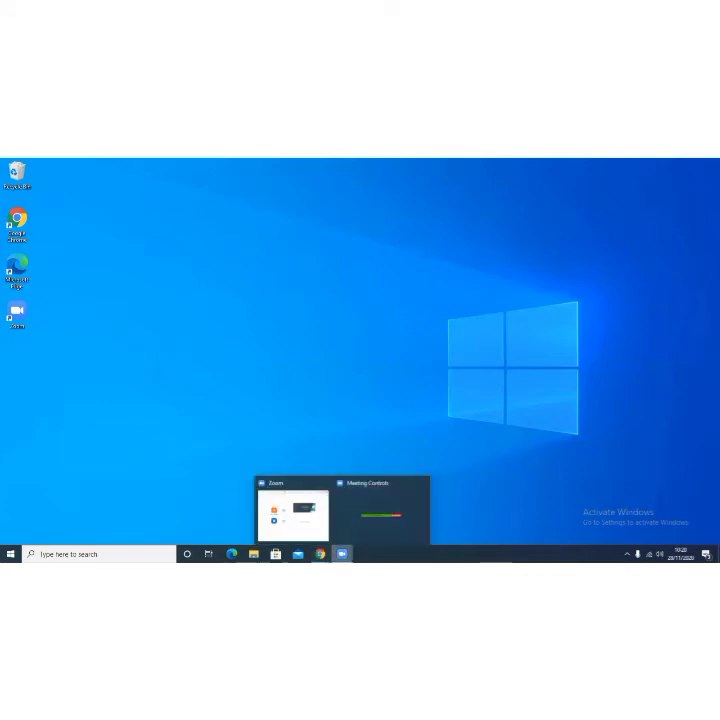
left_click(305, 527)
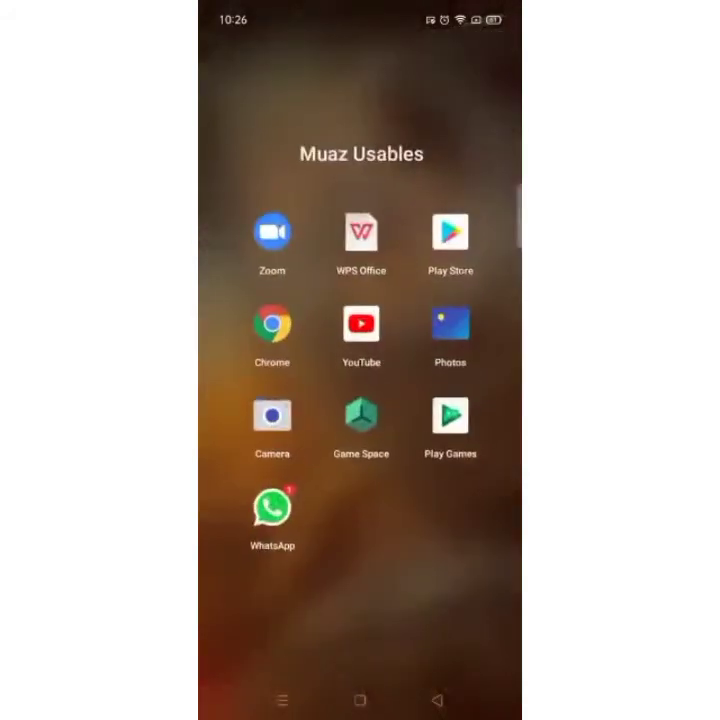
Step: Open the latest Google Forms link from the WhatsApp chat in Chrome and look through the quiz questions
left_click(270, 512)
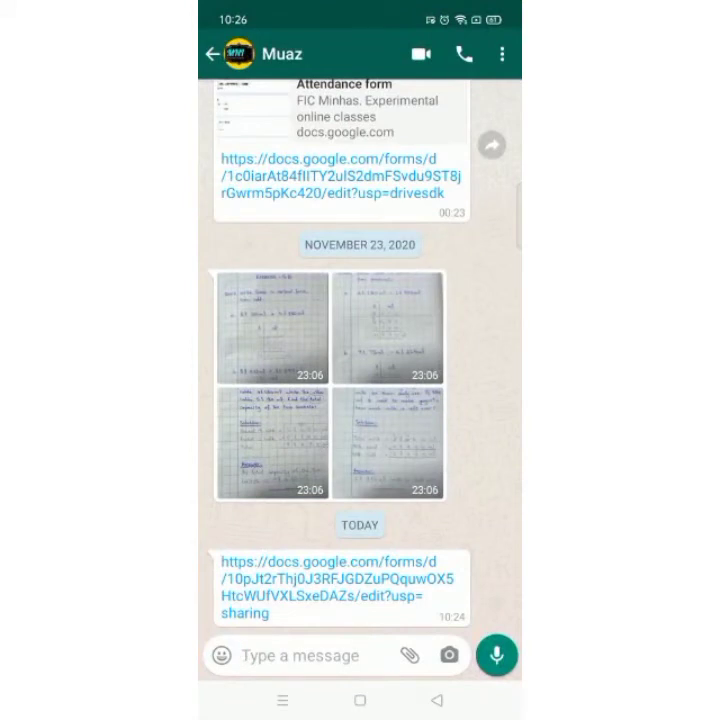
left_click(300, 655)
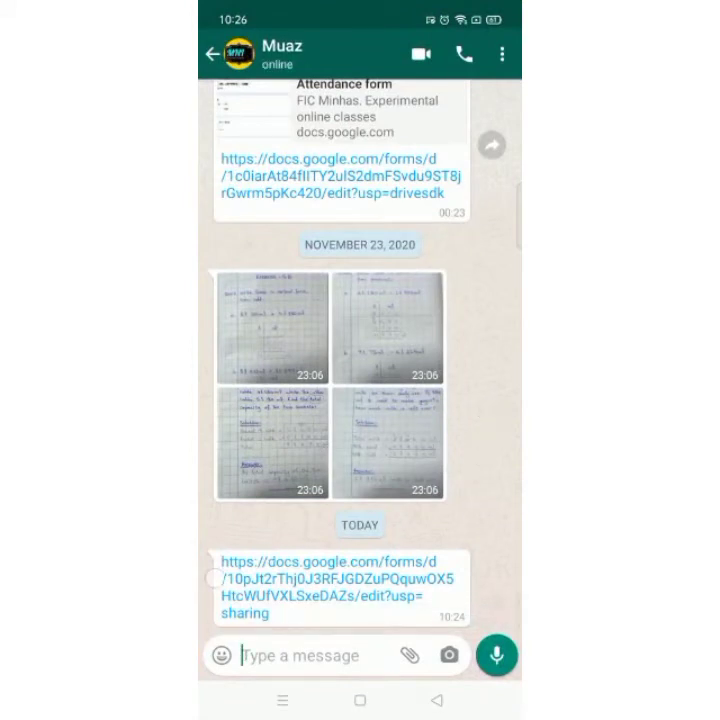
scroll(330, 549, "down", 1)
left_click(330, 580)
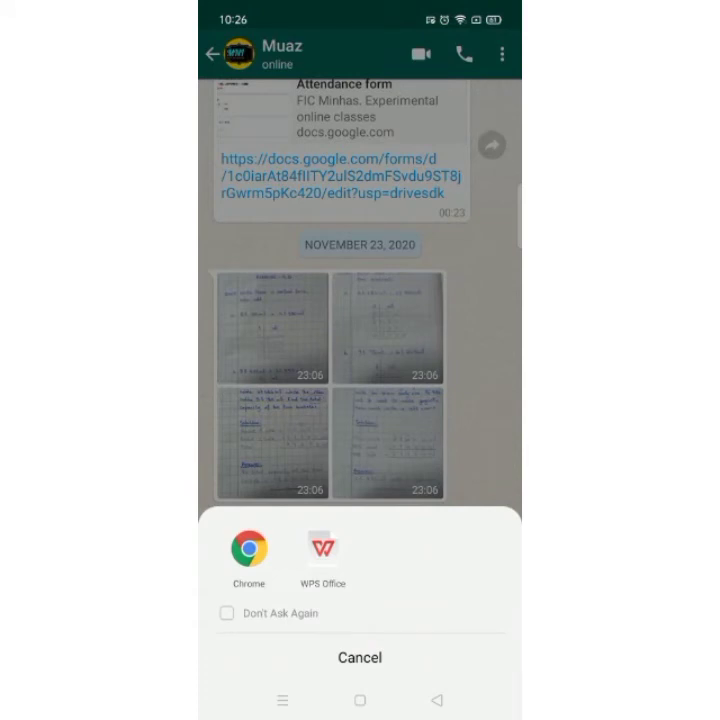
left_click(249, 548)
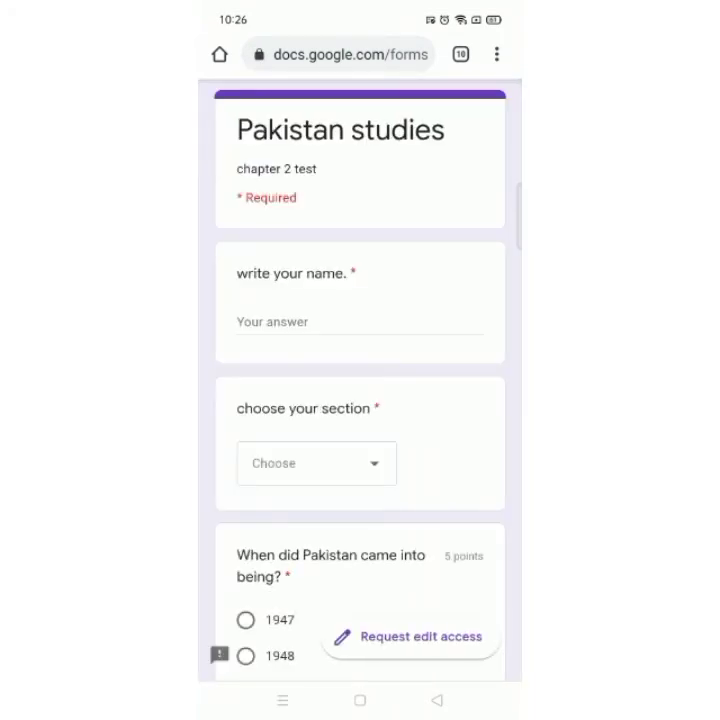
scroll(360, 400, "down", 5)
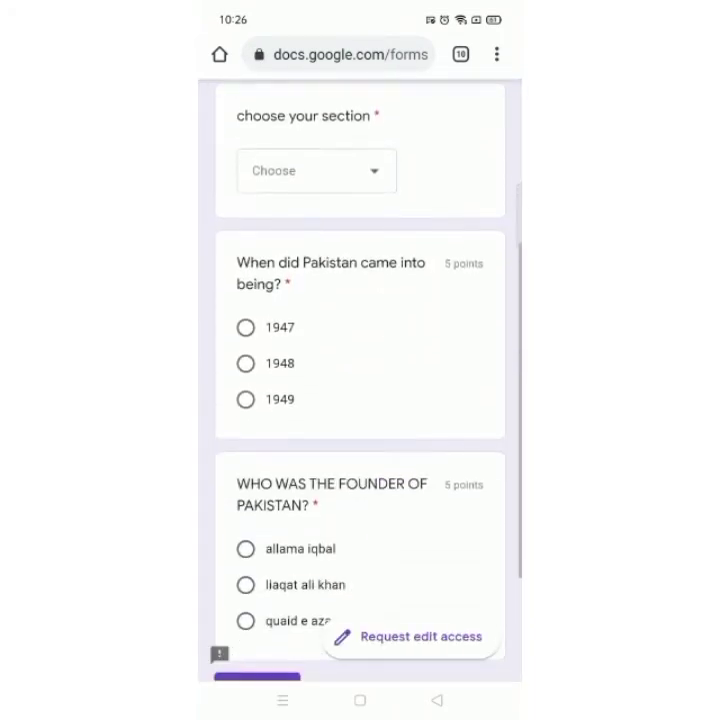
scroll(360, 400, "down", 5)
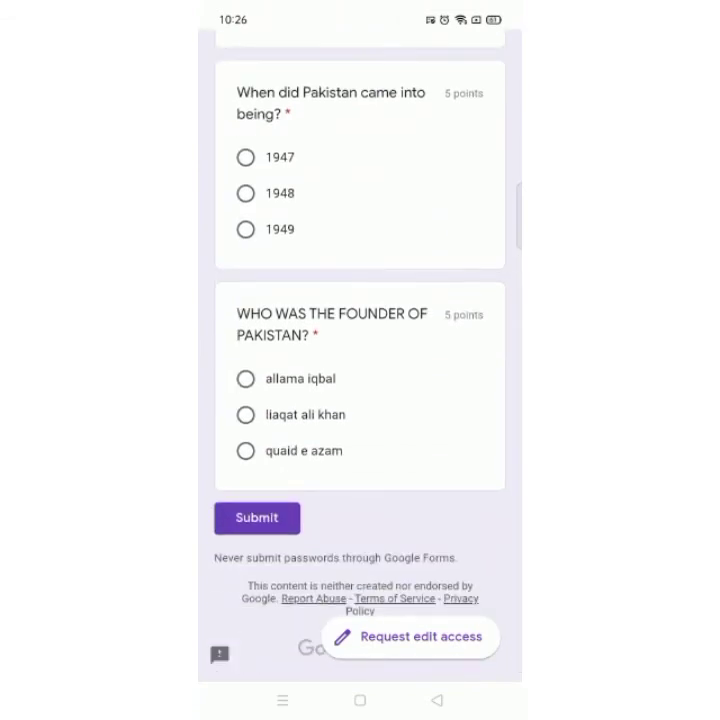
scroll(360, 400, "up", 8)
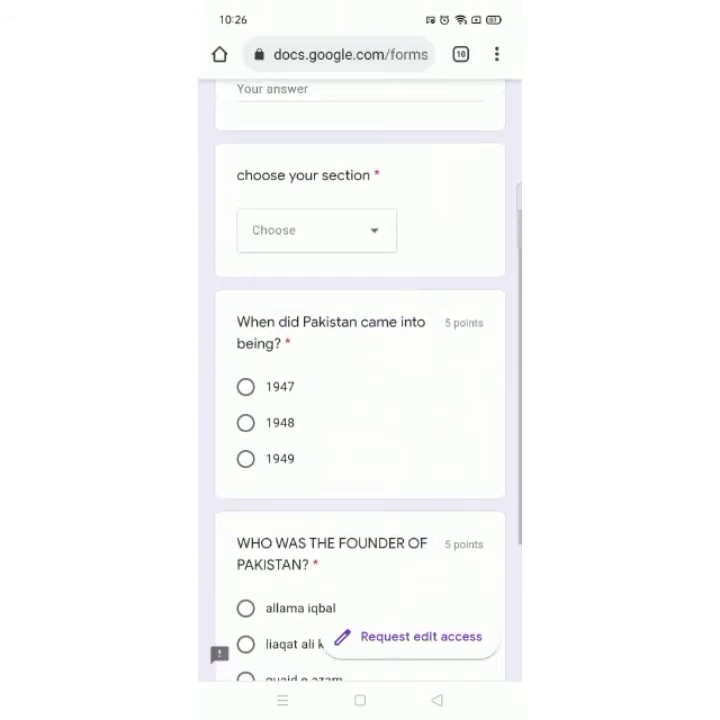
Step: Enter the respondent's name and choose 5B as the section in the "Pakistan studies" quiz
left_click(300, 295)
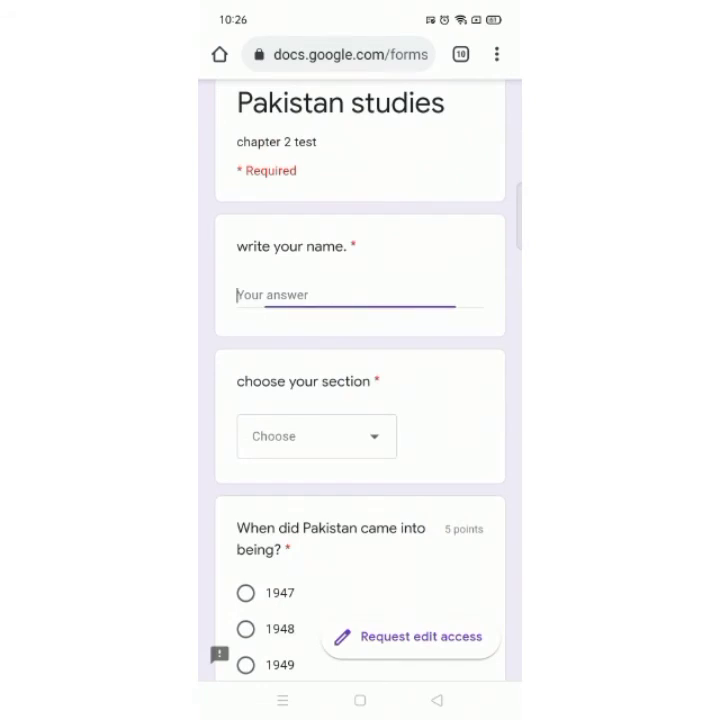
type("Muaz")
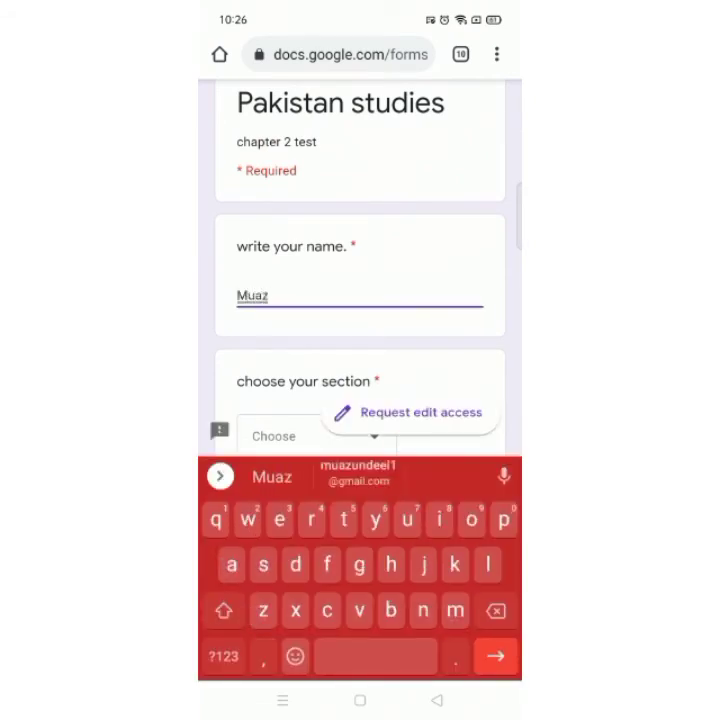
scroll(360, 300, "down", 4)
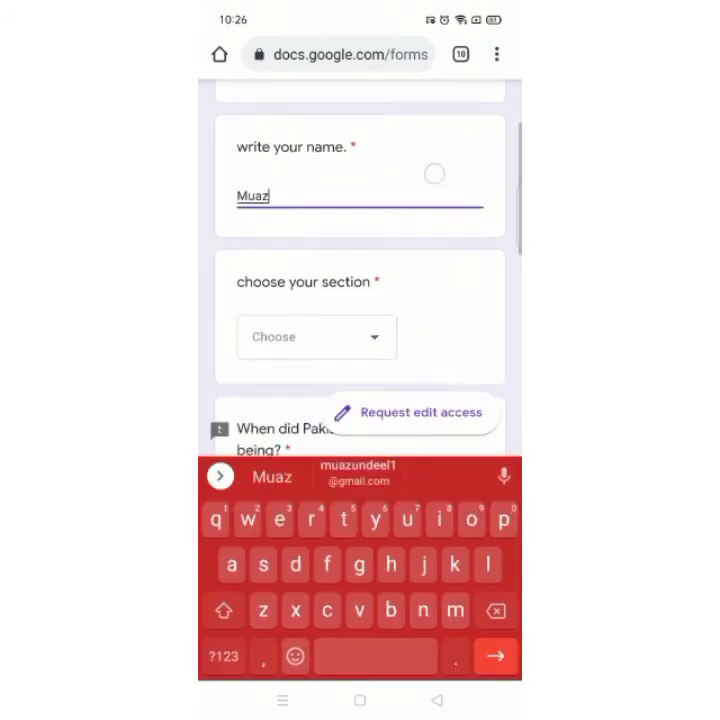
left_click(265, 309)
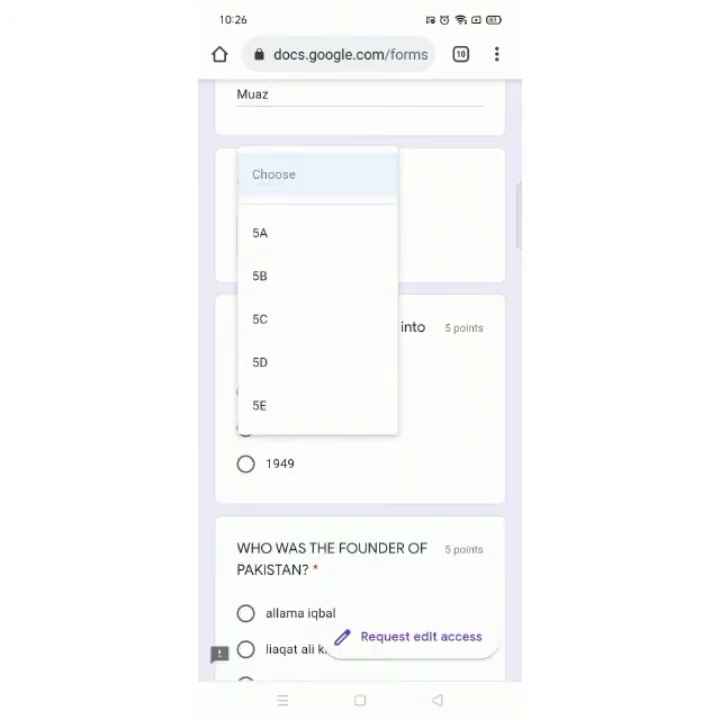
key("Escape")
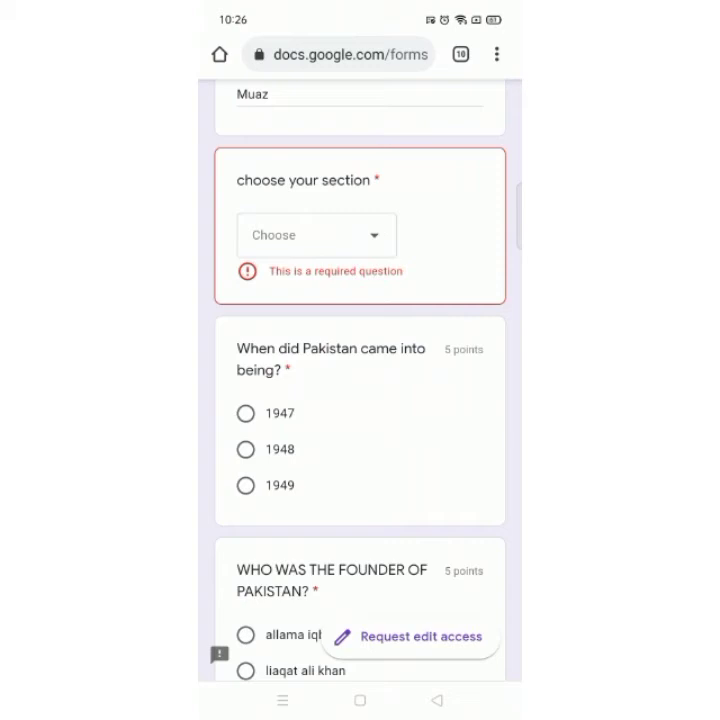
left_click(316, 235)
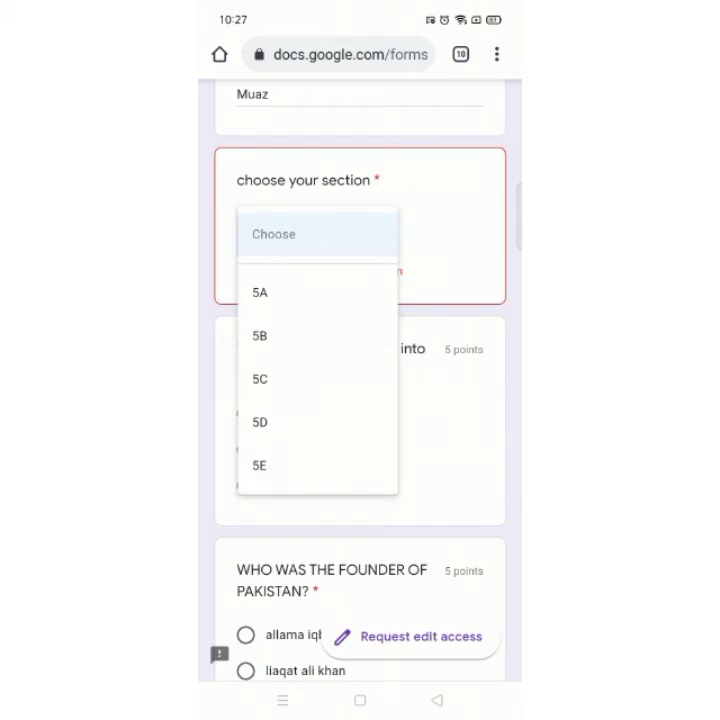
left_click(260, 336)
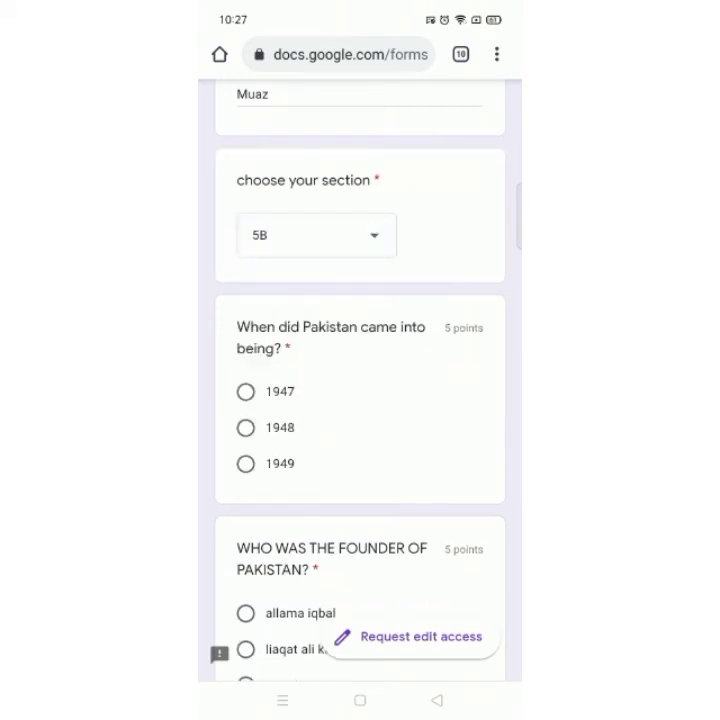
Step: Answer the question about when Pakistan came into being with 1948 and the founder question with "quaid e azam"
scroll(440, 210, "up", 3)
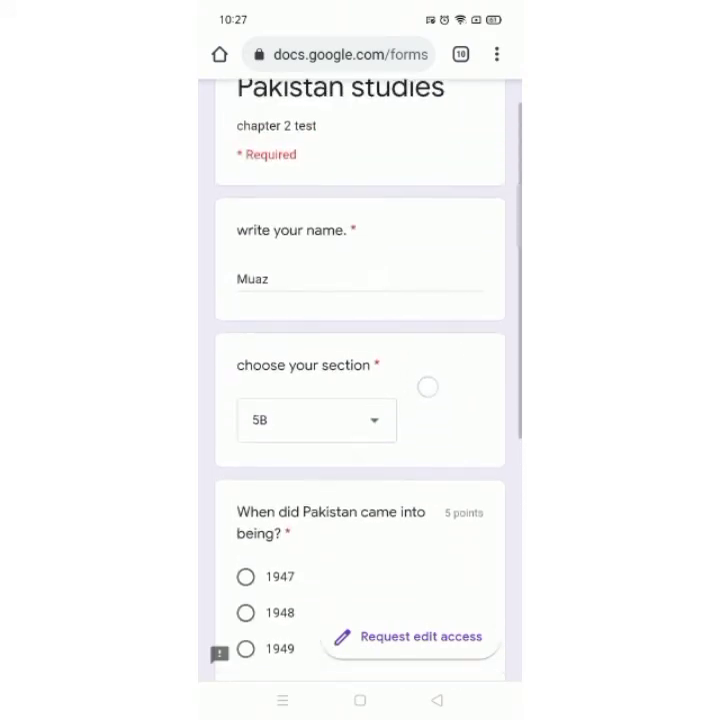
scroll(440, 210, "down", 3)
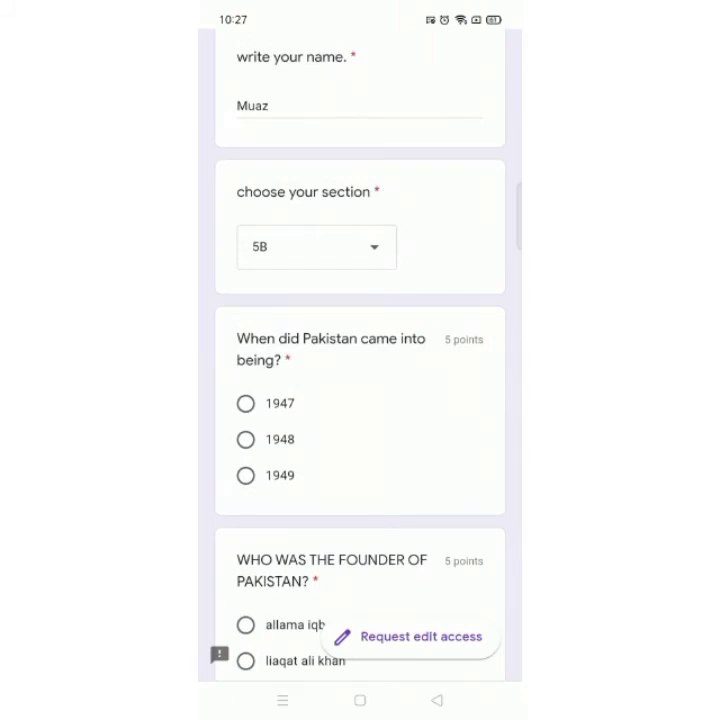
scroll(458, 174, "down", 4)
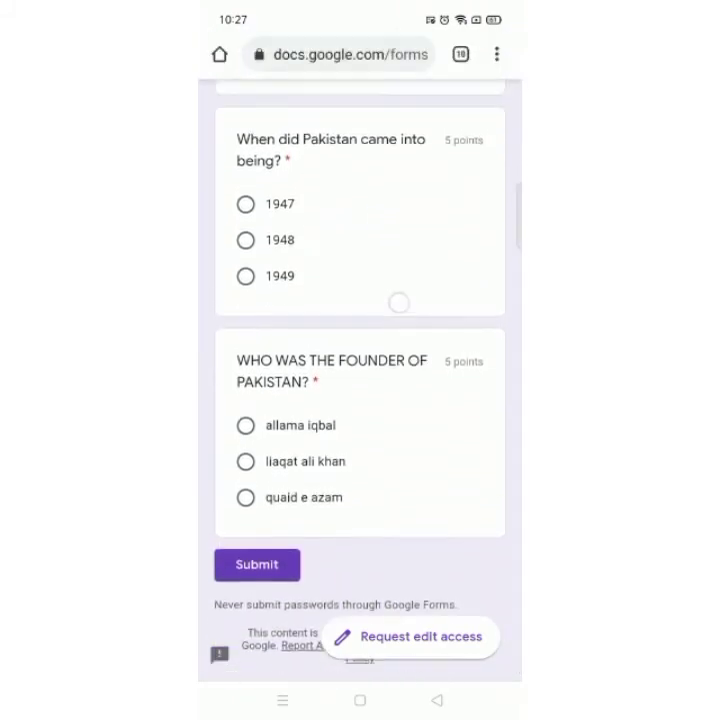
scroll(398, 302, "up", 1)
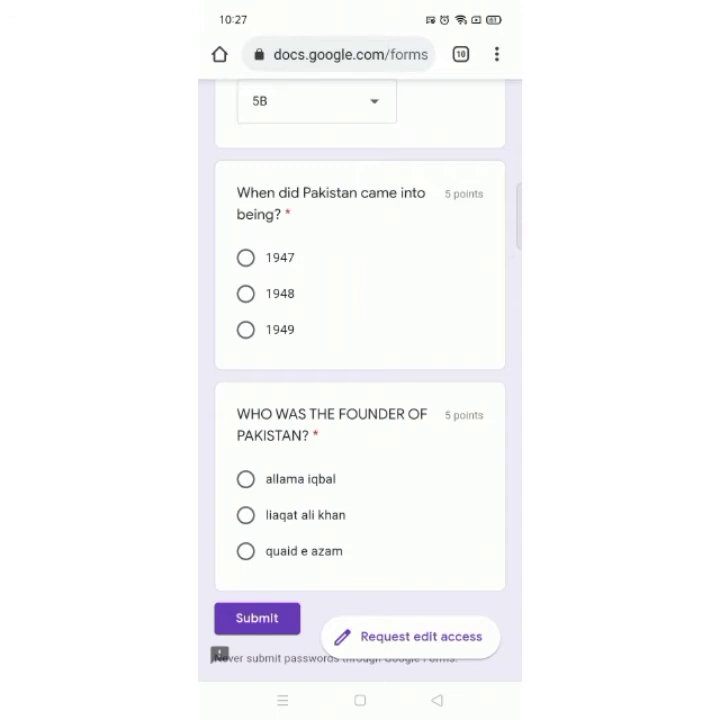
left_click(246, 293)
scroll(360, 400, "down", 2)
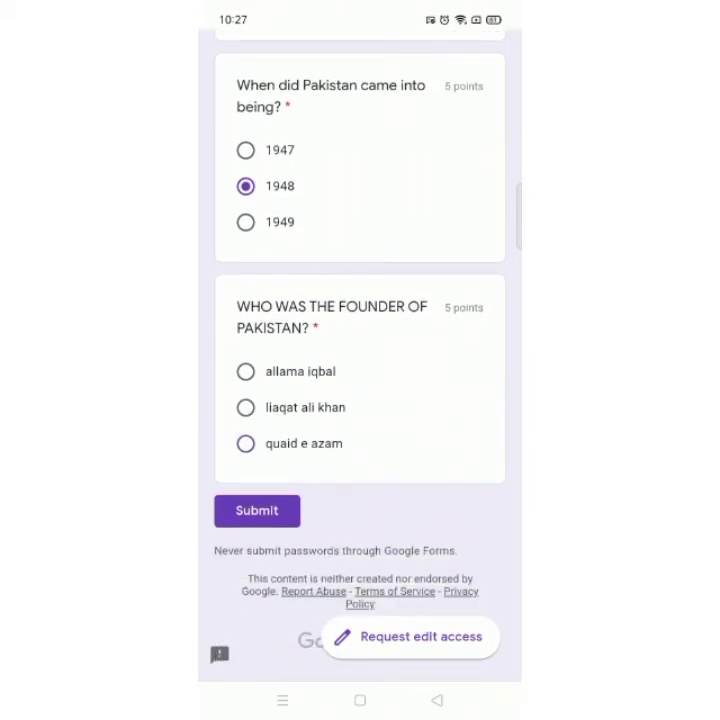
left_click(246, 443)
Step: Clear the respondent's name and try to submit the quiz without this required answer
scroll(511, 291, "up", 5)
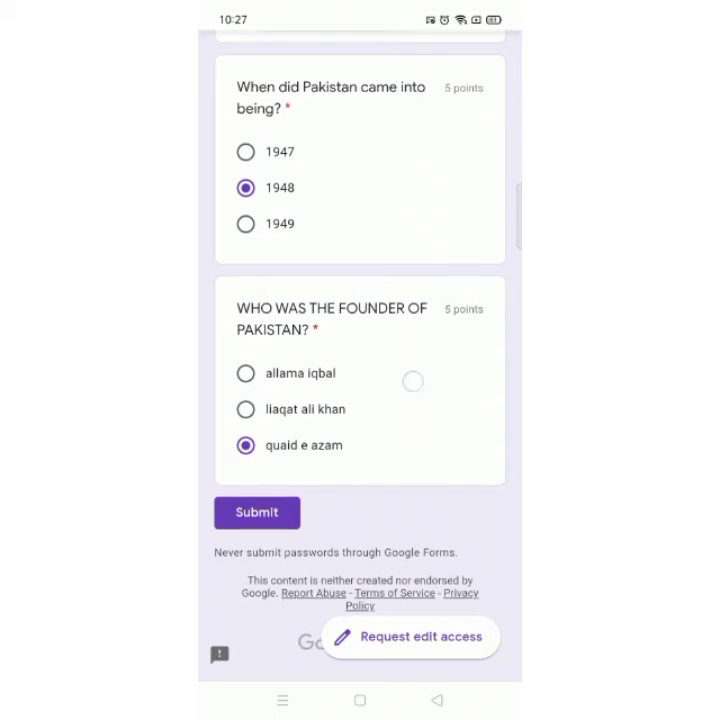
scroll(388, 515, "up", 1)
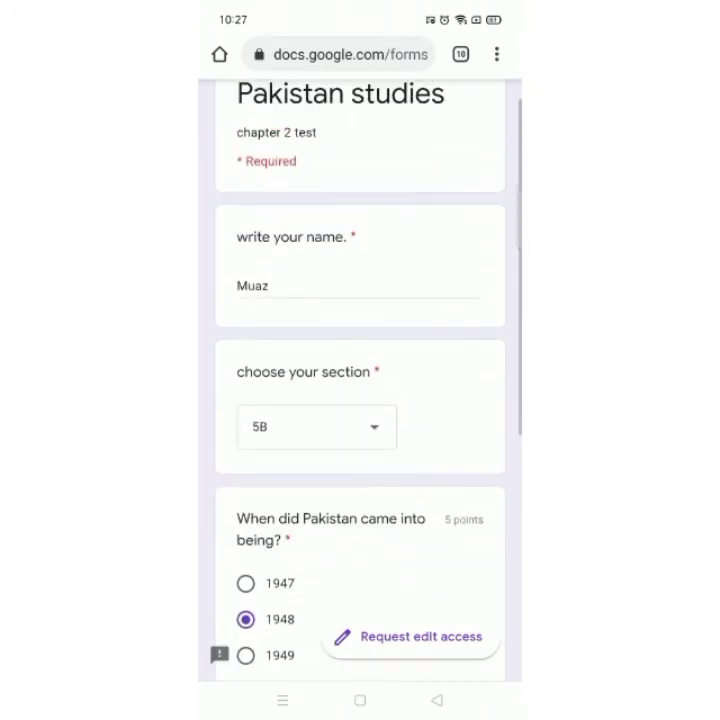
left_click(268, 287)
key("BackSpace")
key("BackSpace")
key("BackSpace")
key("BackSpace")
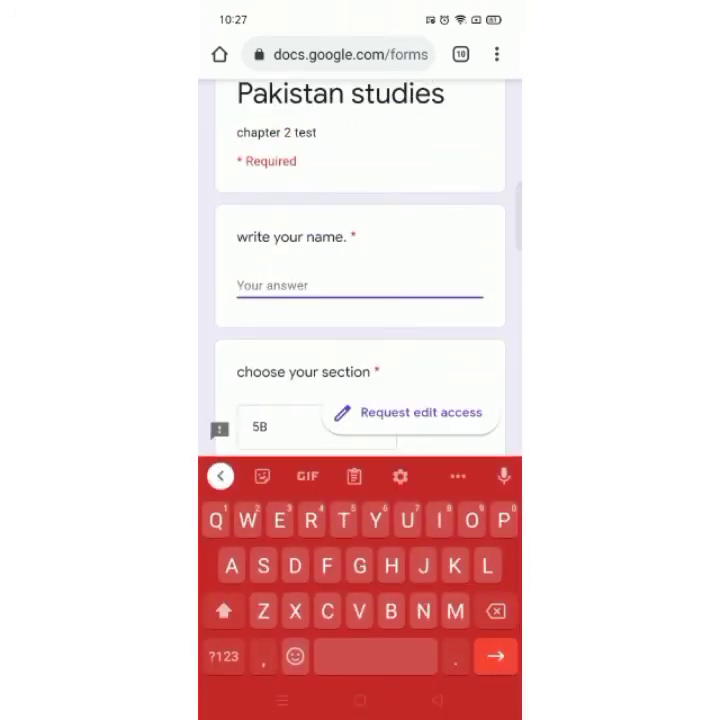
scroll(360, 260, "down", 10)
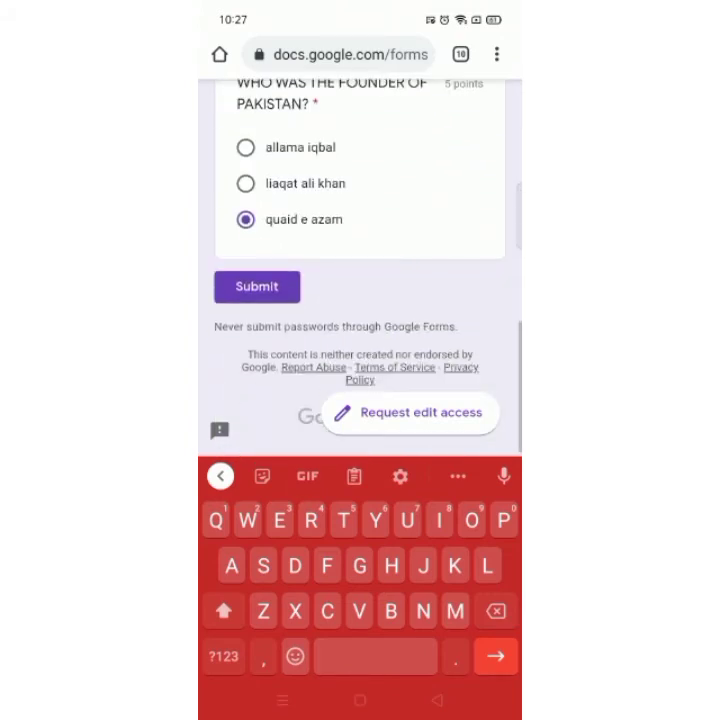
left_click(257, 286)
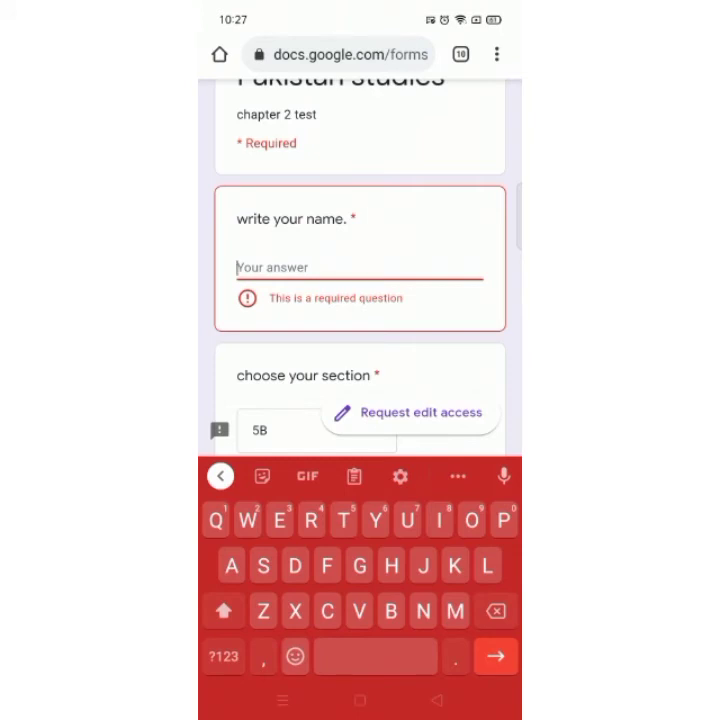
Step: Enter the respondent's name again in the required name question and submit the quiz
type("Nj uaz")
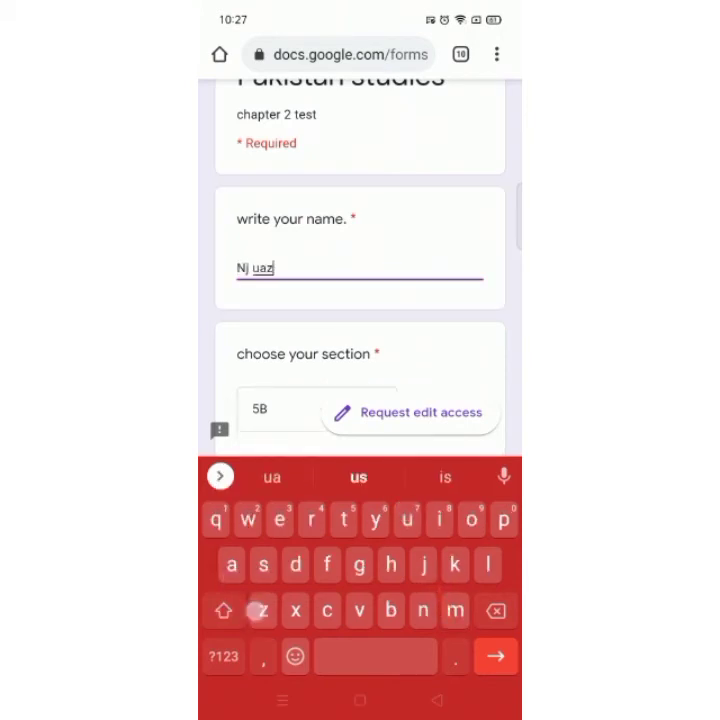
key("BackSpace")
key("BackSpace")
key("BackSpace")
key("BackSpace")
key("BackSpace")
key("BackSpace")
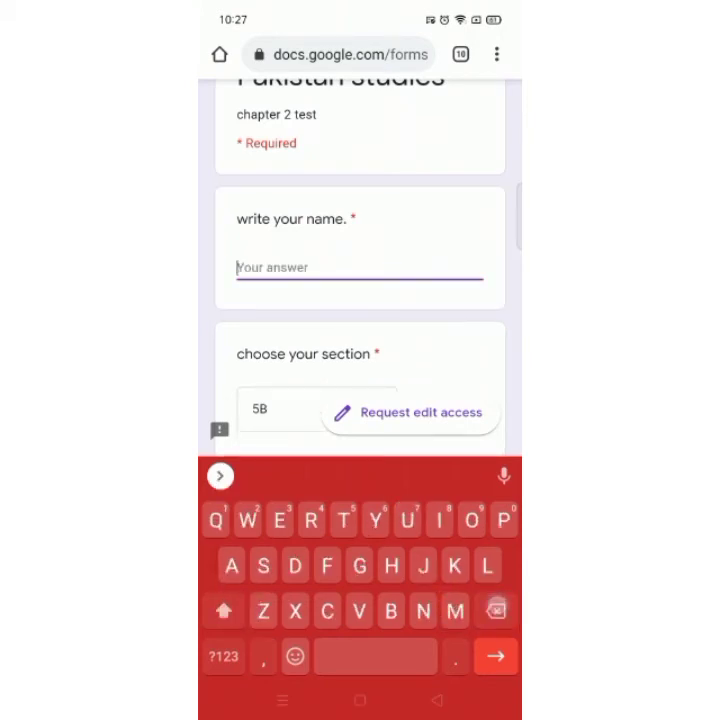
type("Muaz")
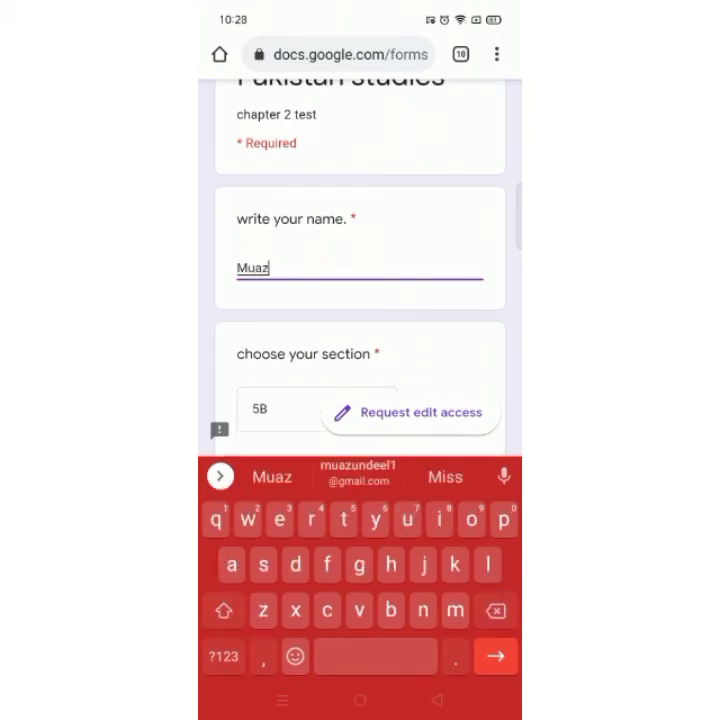
scroll(360, 270, "down", 4)
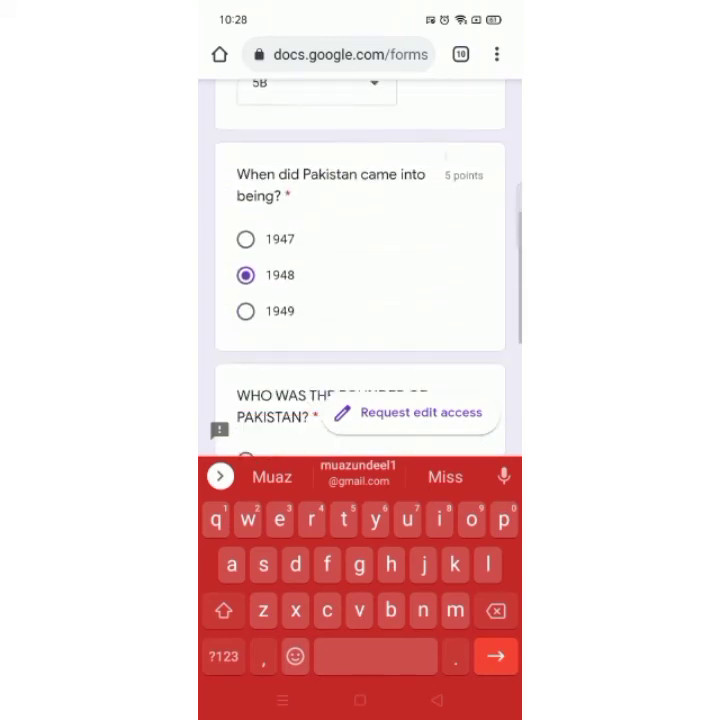
scroll(482, 374, "down", 4)
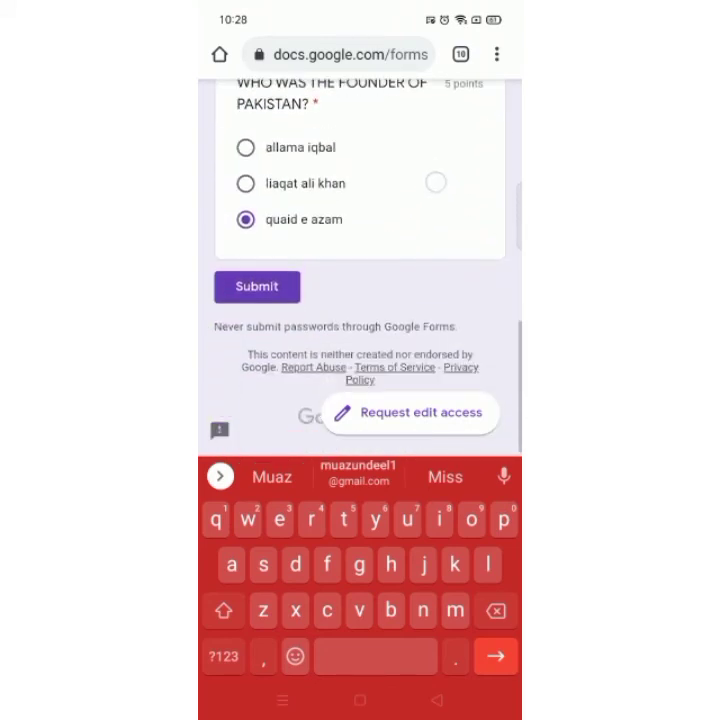
left_click(257, 286)
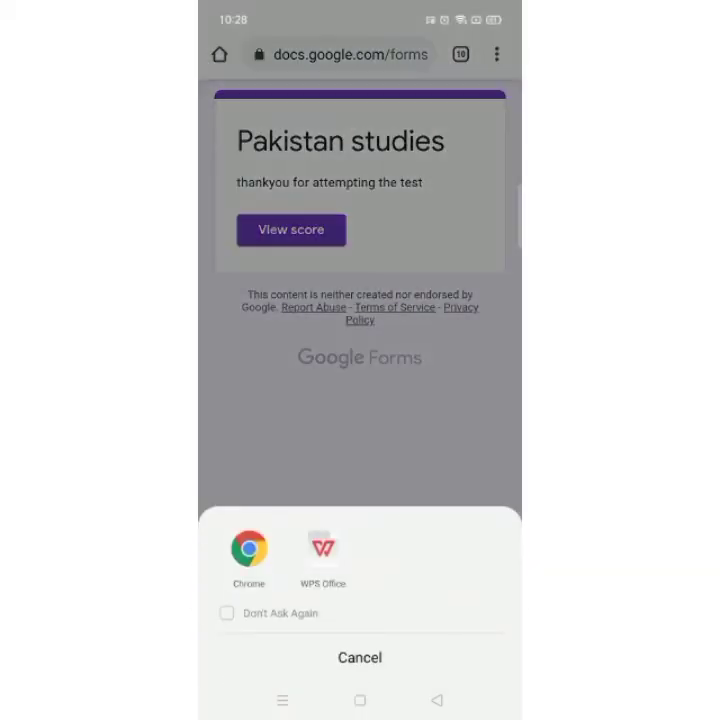
Step: Open the quiz score in Chrome and review the total points and the marking of each answer
left_click(249, 548)
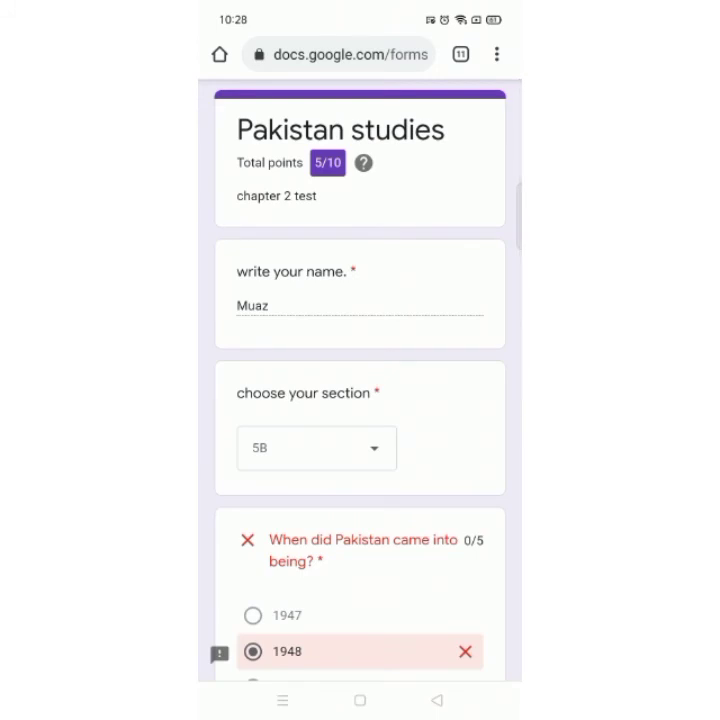
scroll(360, 400, "down", 3)
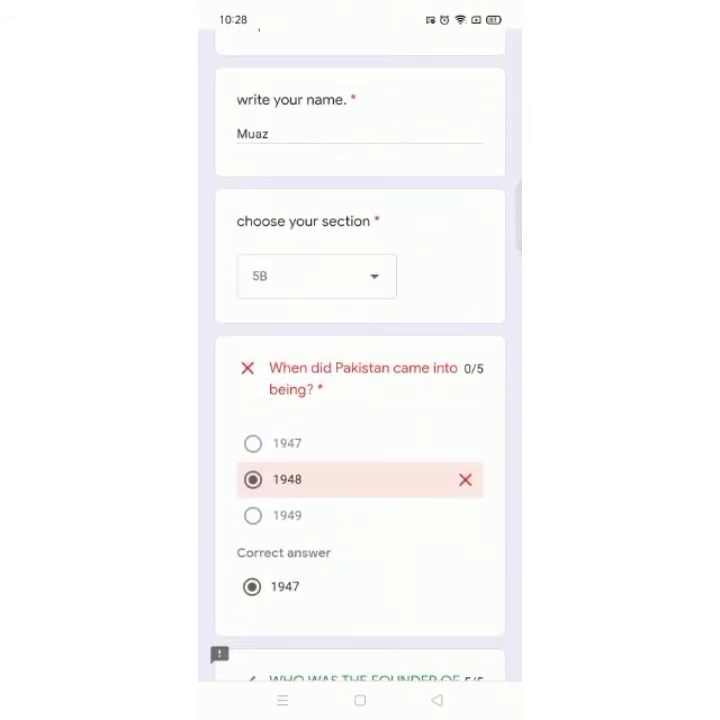
scroll(320, 480, "down", 3)
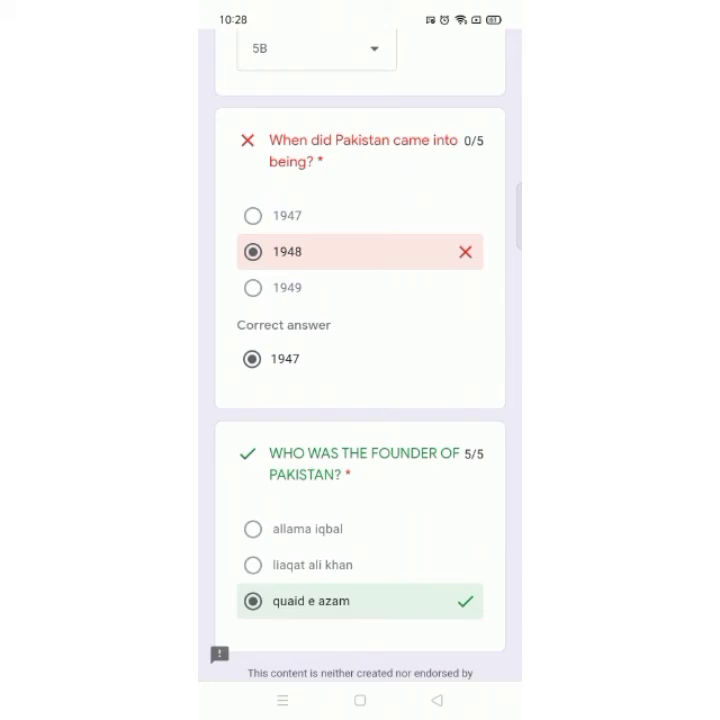
scroll(456, 289, "down", 3)
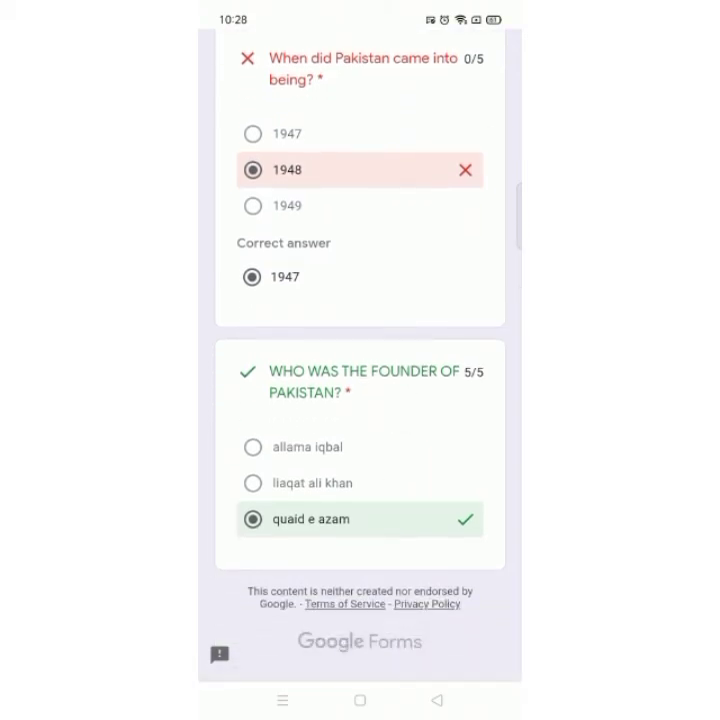
scroll(243, 325, "up", 3)
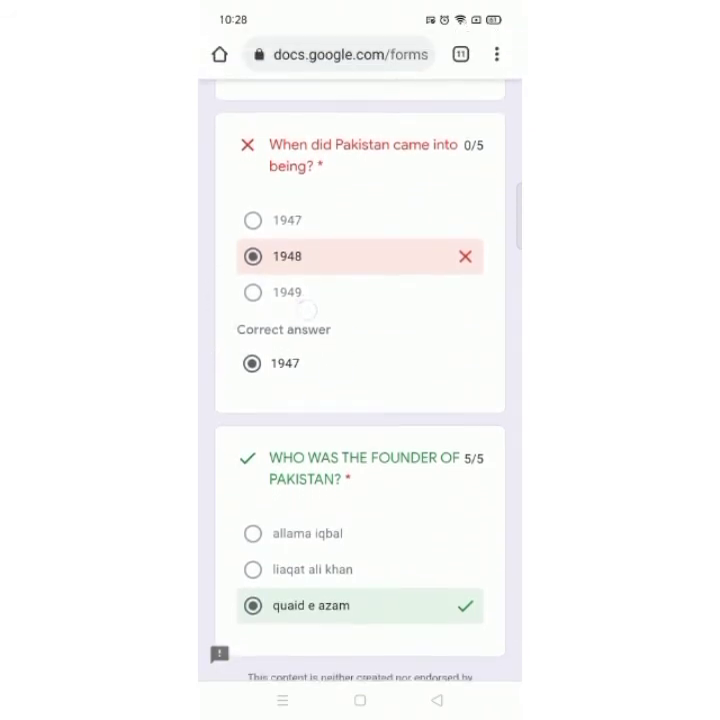
scroll(410, 377, "down", 2)
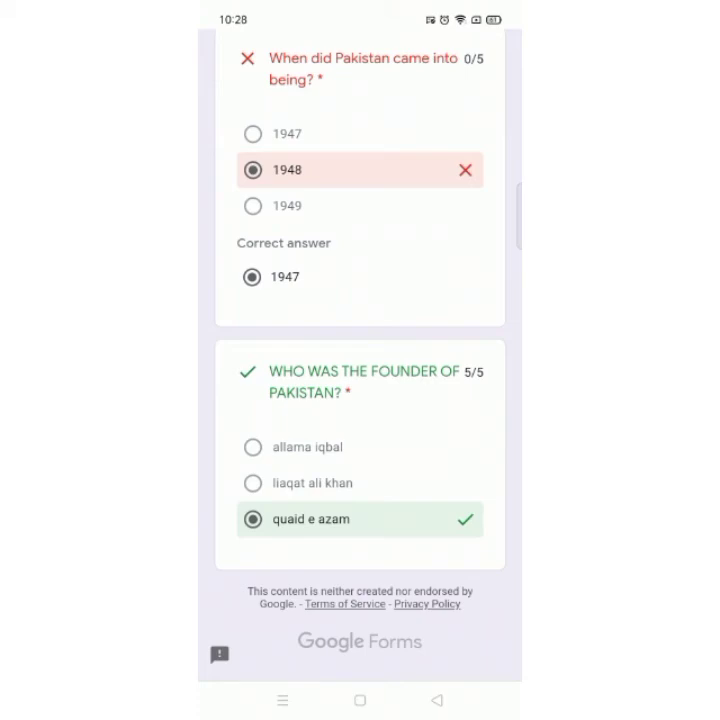
scroll(460, 267, "up", 10)
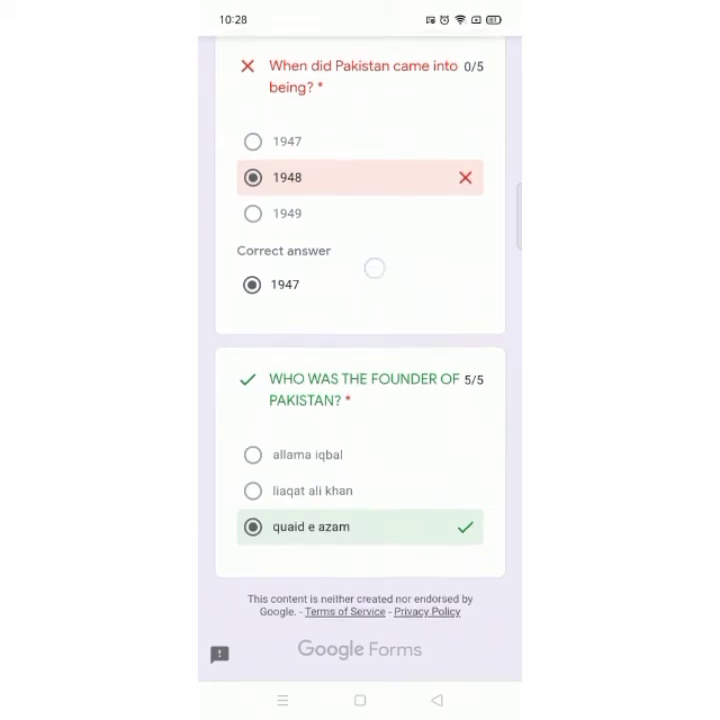
scroll(402, 289, "up", 3)
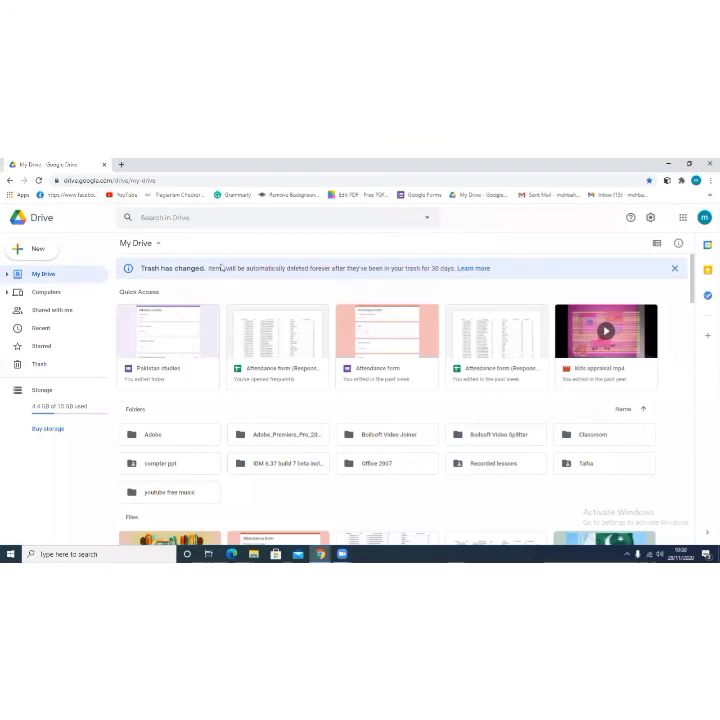
Step: Open the "Pakistan studies" form from Drive and review its response summary, from the score insights to each question's chart
left_click(158, 367)
double_click(158, 367)
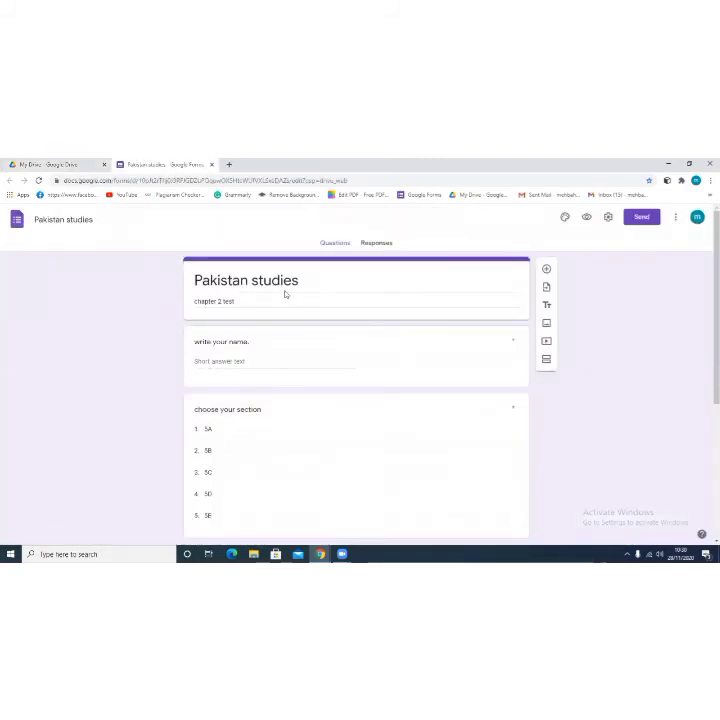
left_click(372, 244)
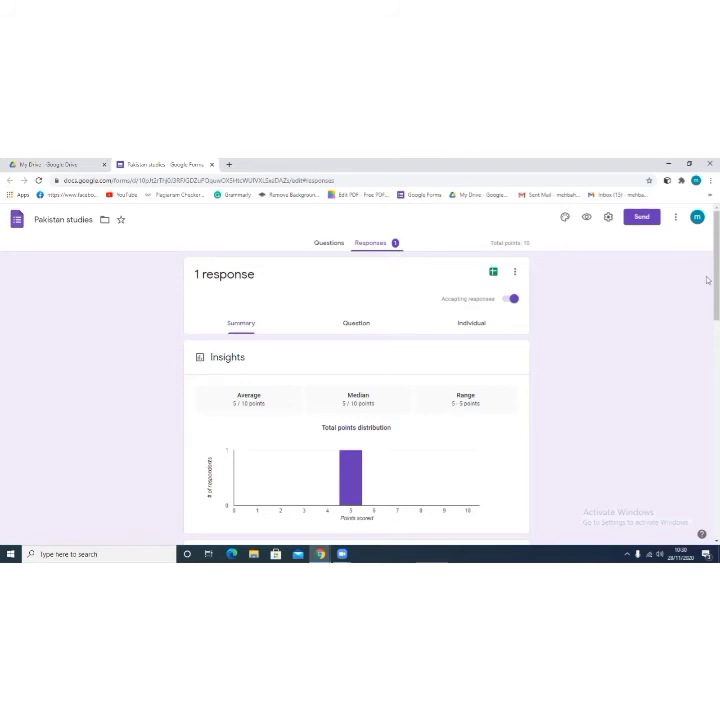
scroll(707, 286, "down", 1)
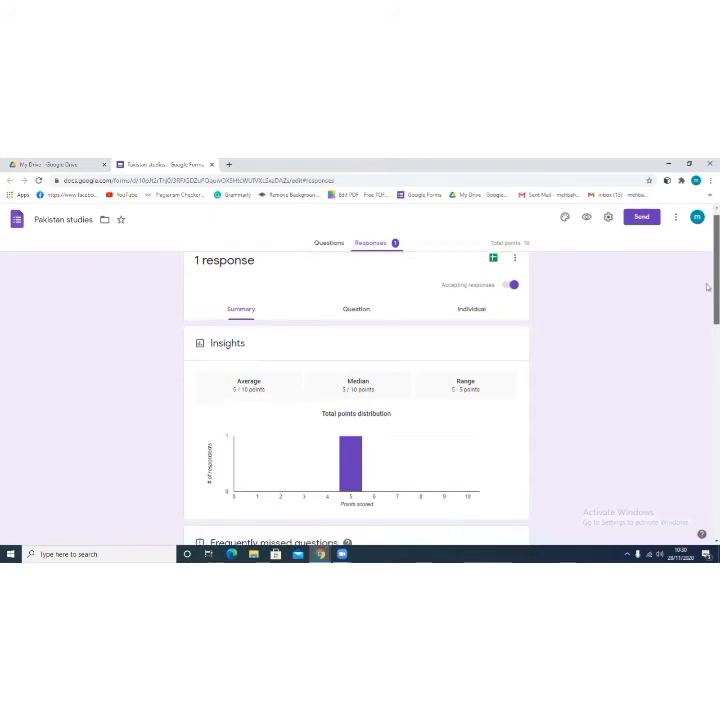
scroll(707, 302, "down", 5)
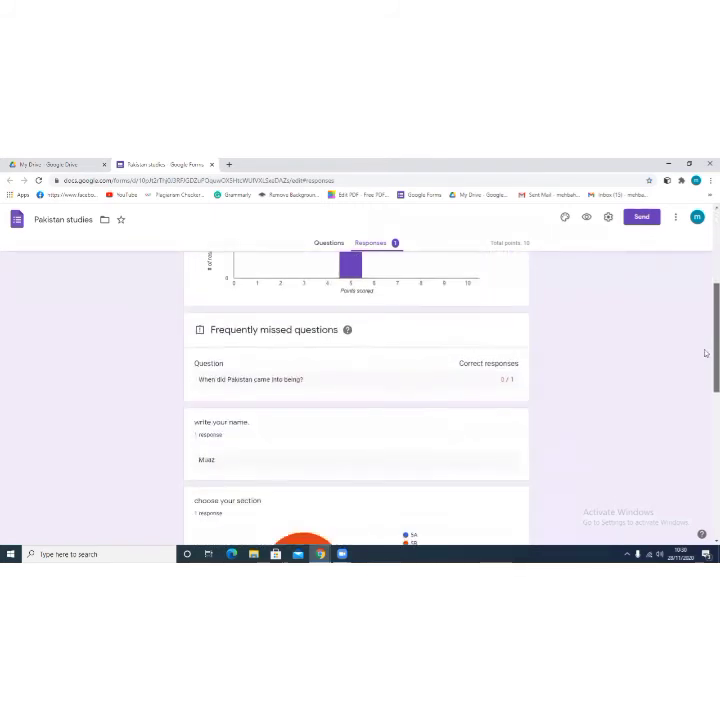
scroll(700, 386, "down", 3)
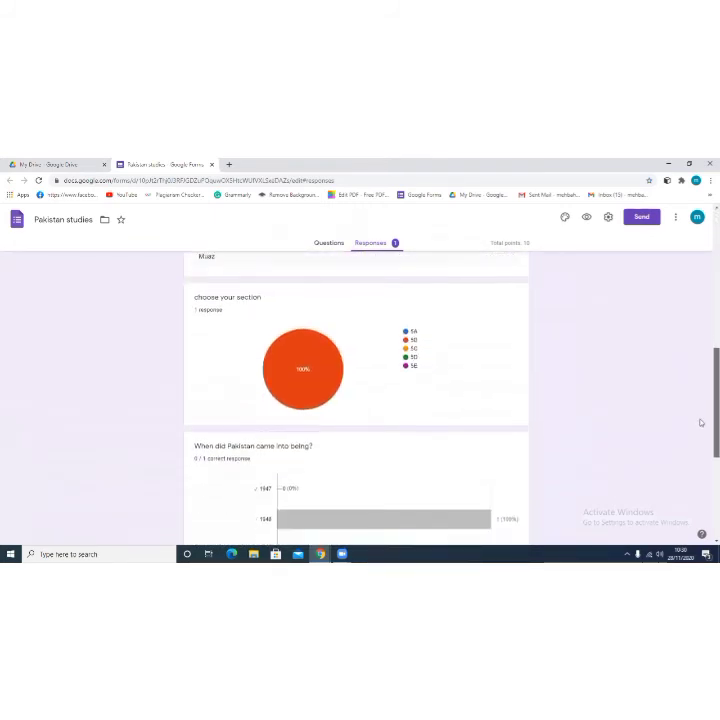
scroll(702, 444, "down", 2)
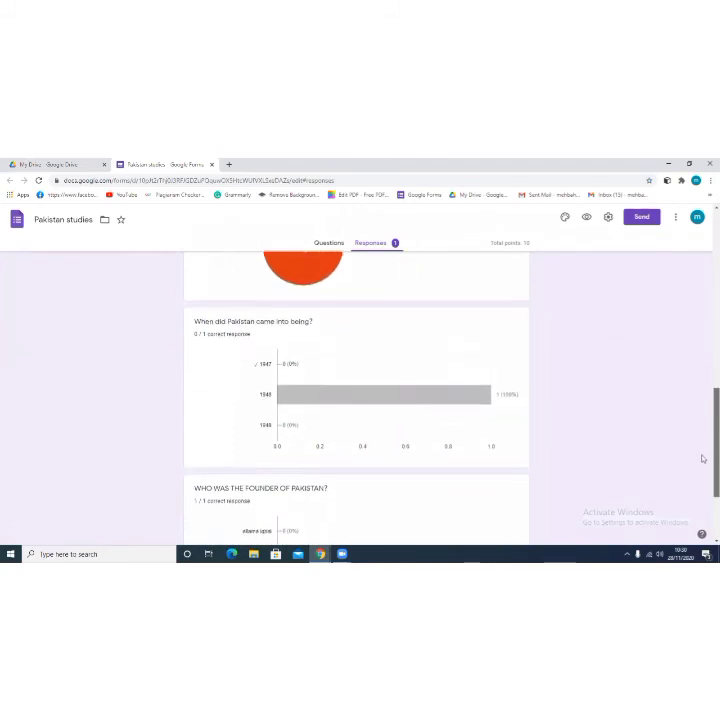
scroll(703, 471, "down", 2)
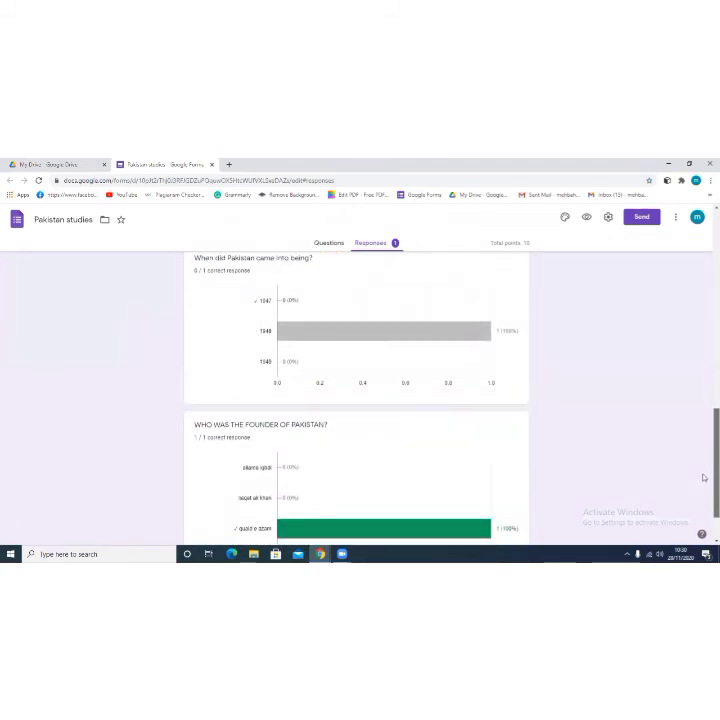
scroll(702, 491, "down", 2)
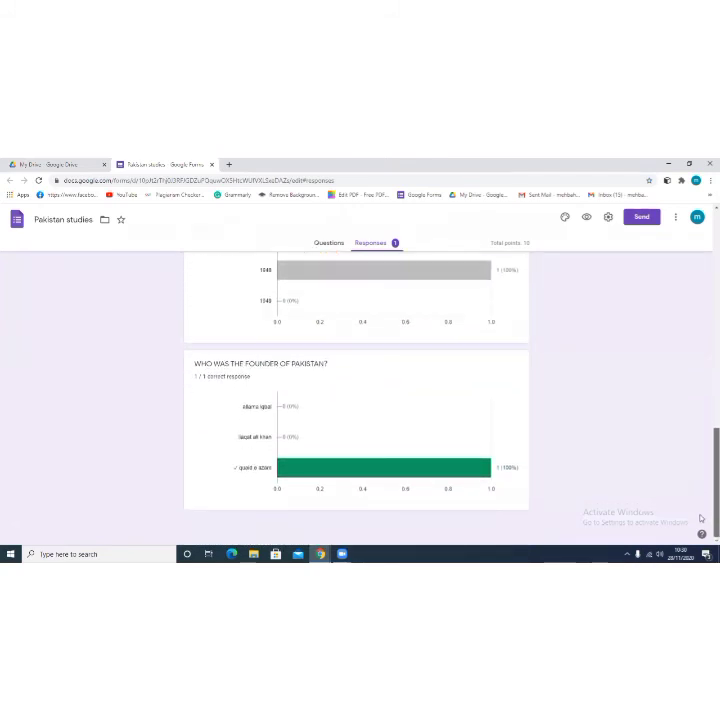
left_click_drag(702, 506, 704, 276)
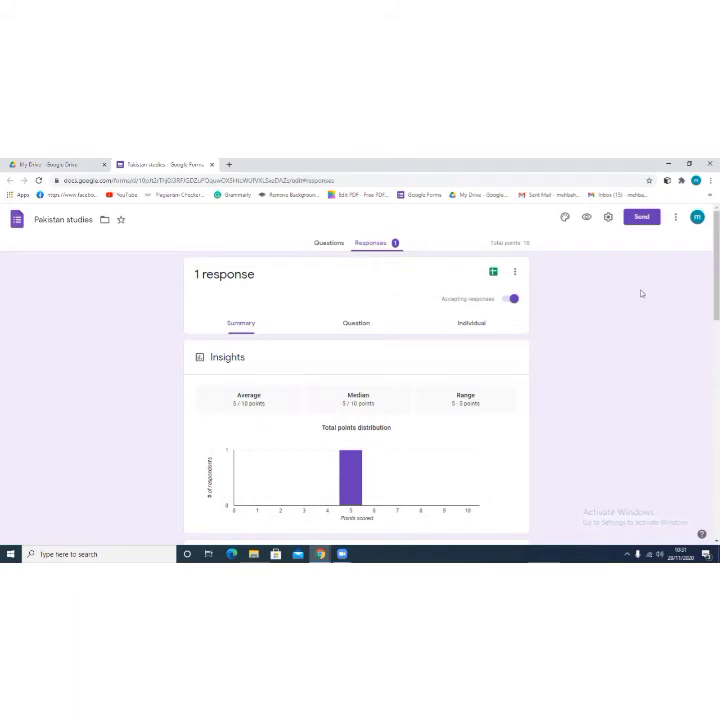
Step: Create a new spreadsheet named "Pakistan studies (Responses)" as the destination for the form's responses
left_click(493, 273)
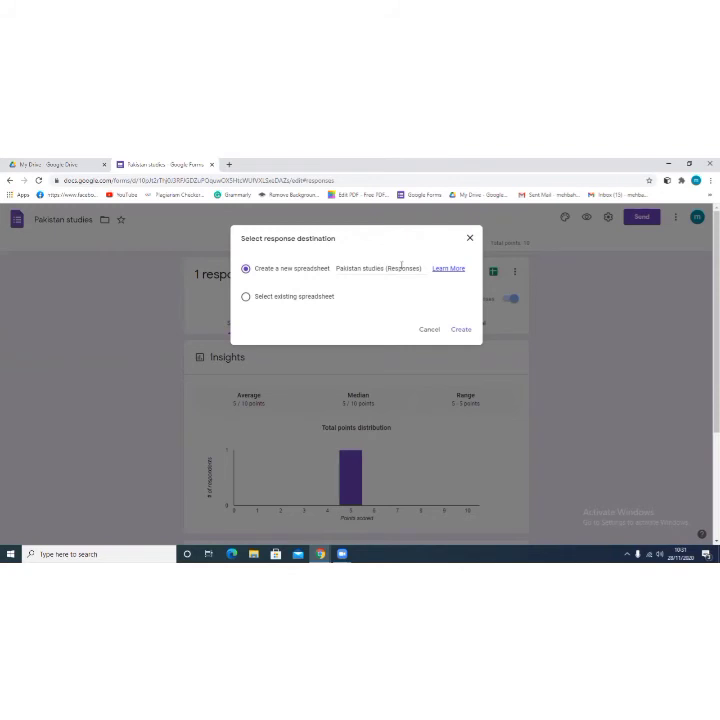
left_click(459, 330)
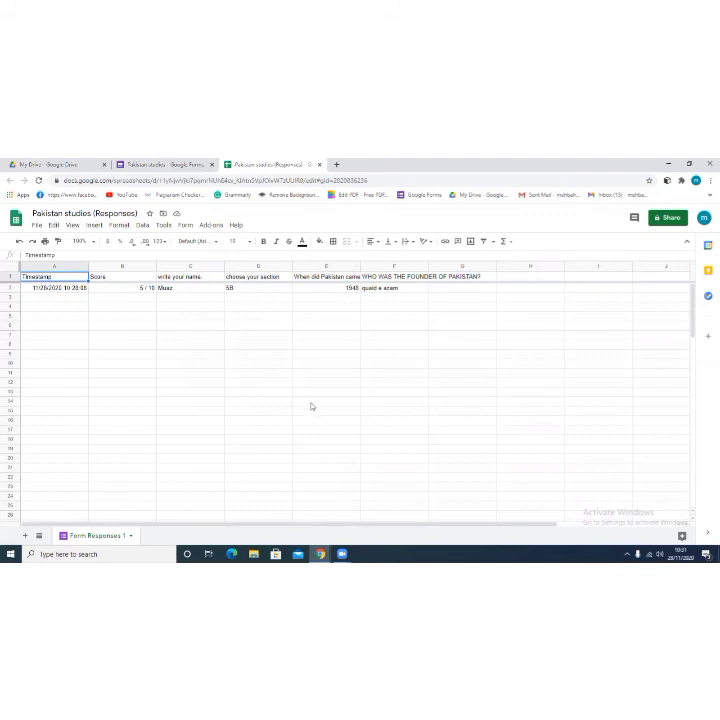
Step: Compare the form's score insights and frequently missed questions with the recorded answers in the responses spreadsheet
left_click(186, 166)
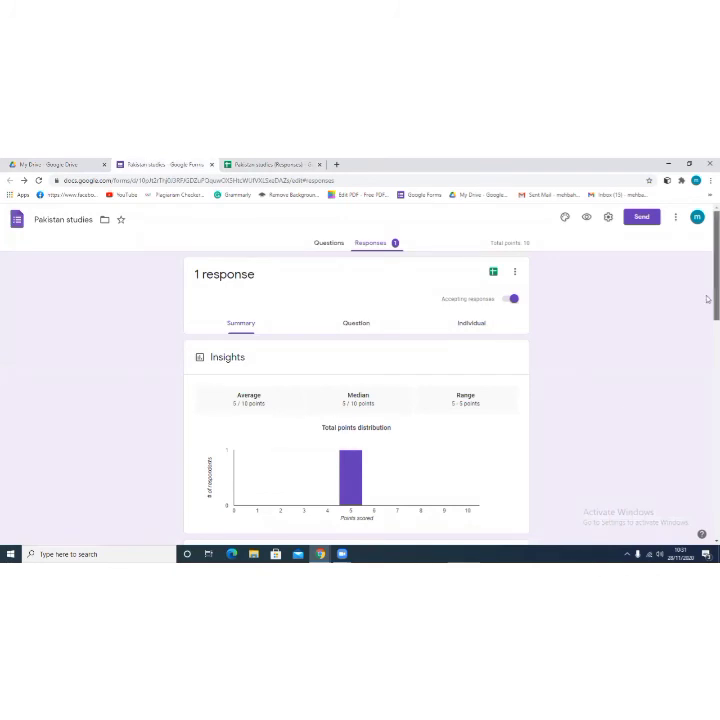
scroll(707, 300, "down", 2)
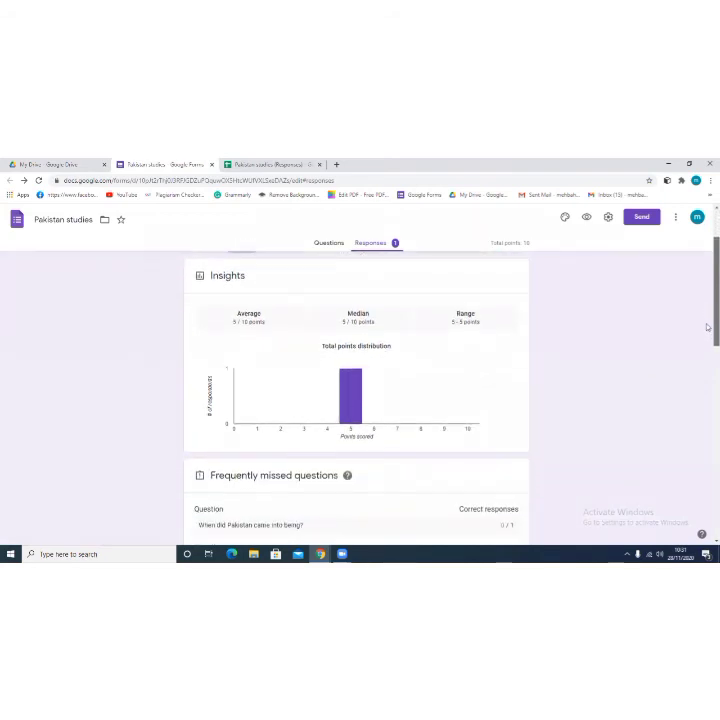
scroll(708, 330, "down", 1)
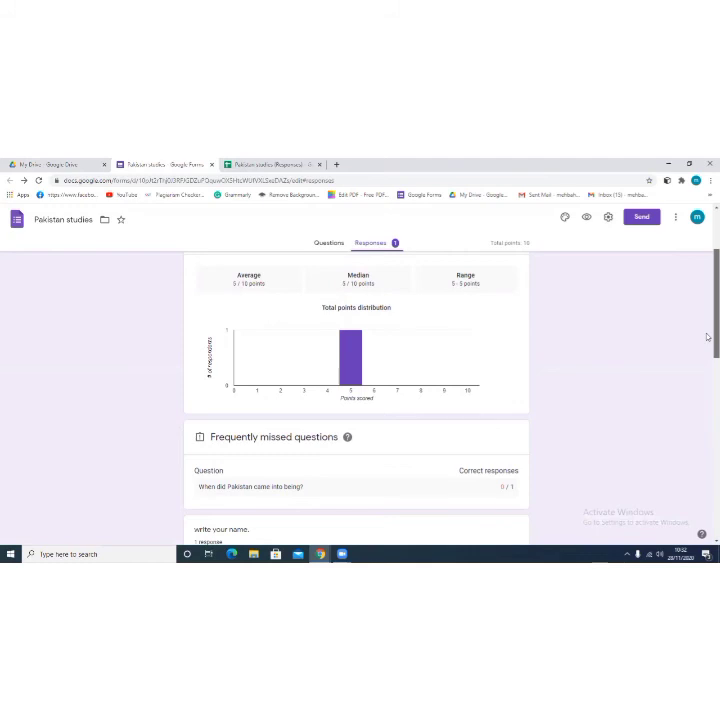
scroll(707, 337, "up", 5)
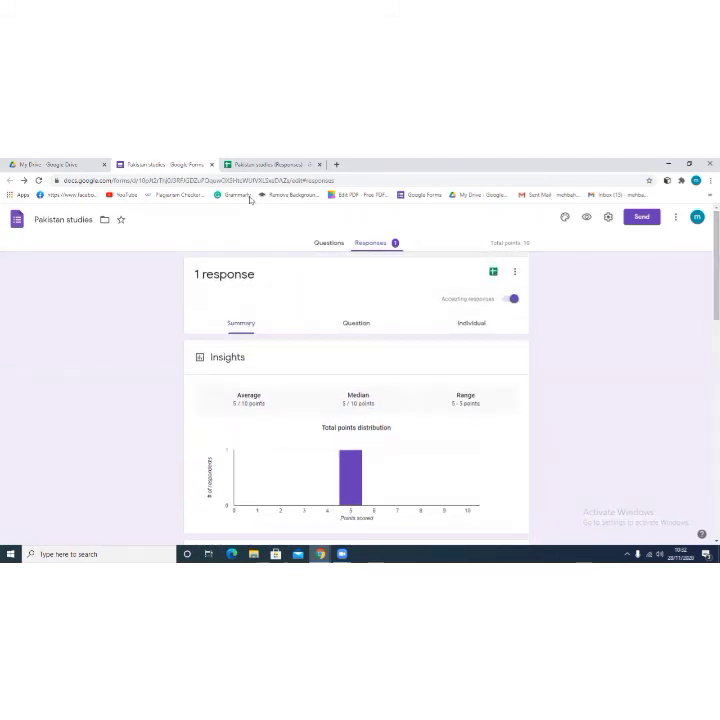
left_click(258, 165)
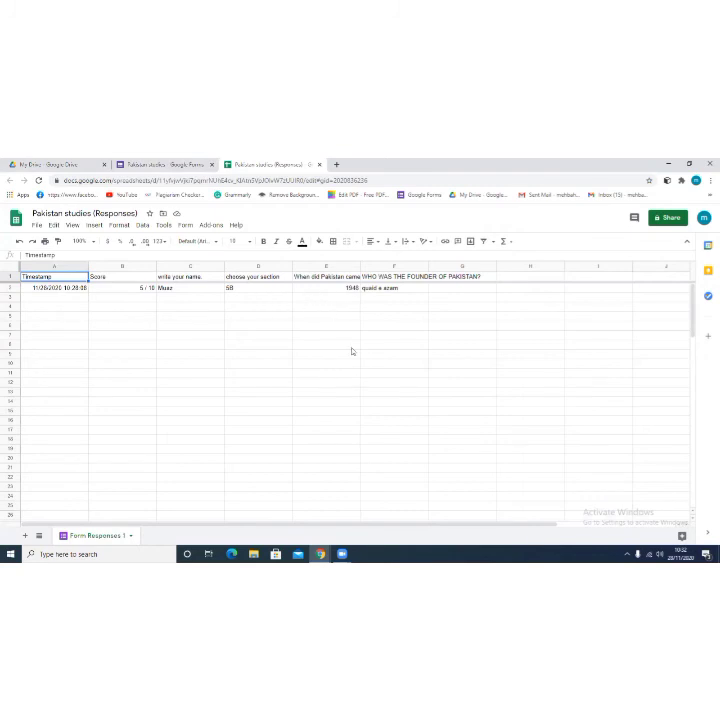
left_click_drag(326, 410, 704, 407)
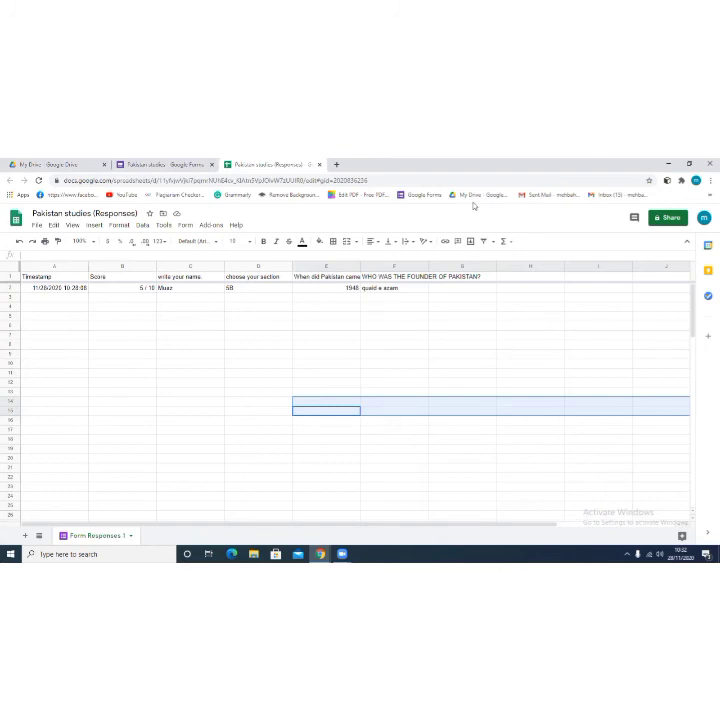
Step: Preview the quiz as respondents see it, look through all its questions, and return to the form editor
left_click(176, 165)
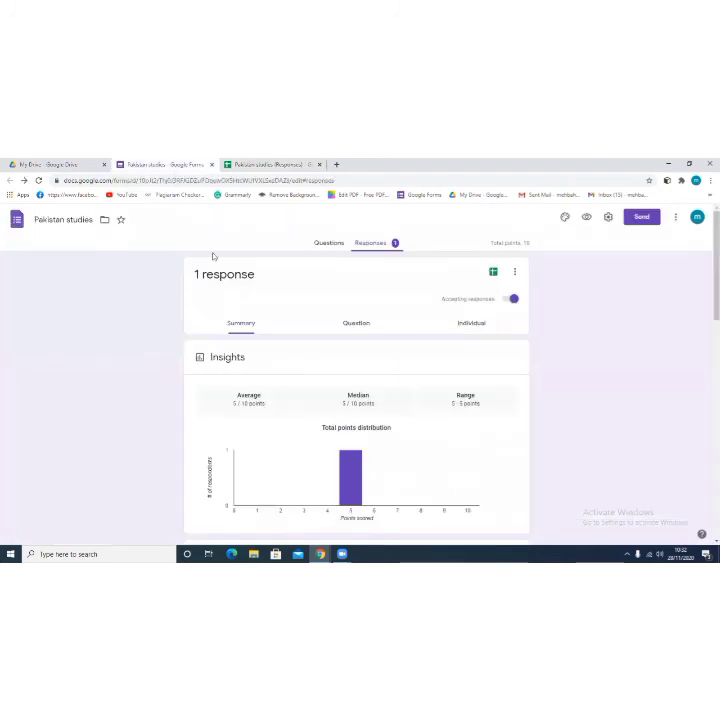
left_click(329, 245)
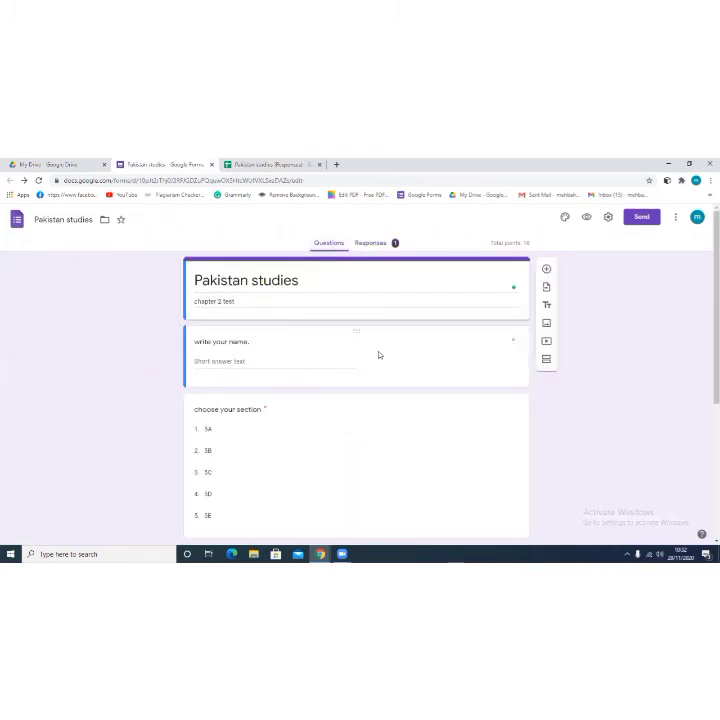
left_click(588, 217)
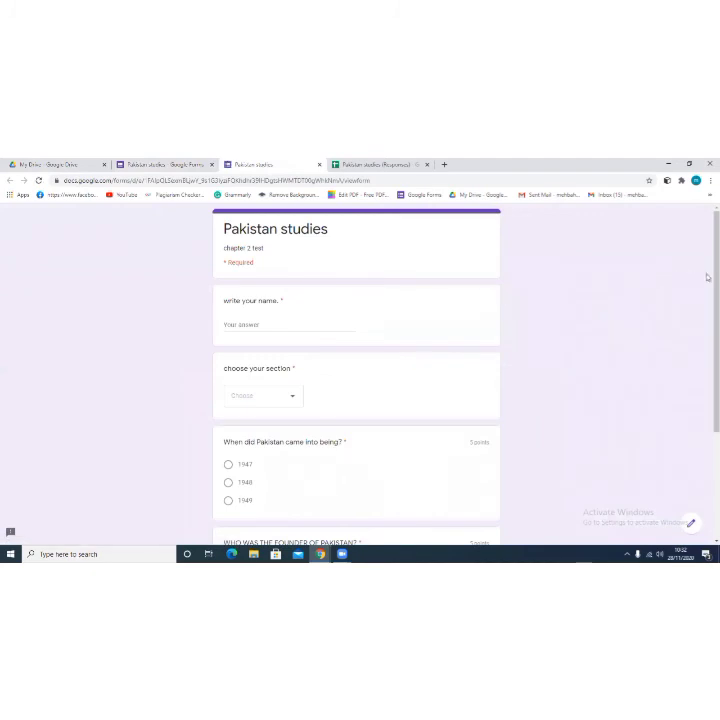
scroll(707, 284, "down", 1)
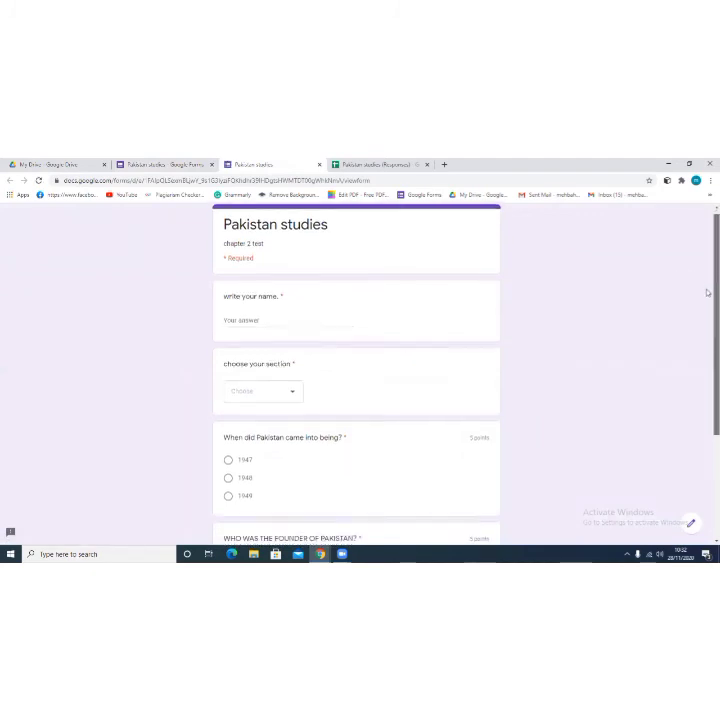
scroll(707, 340, "down", 2)
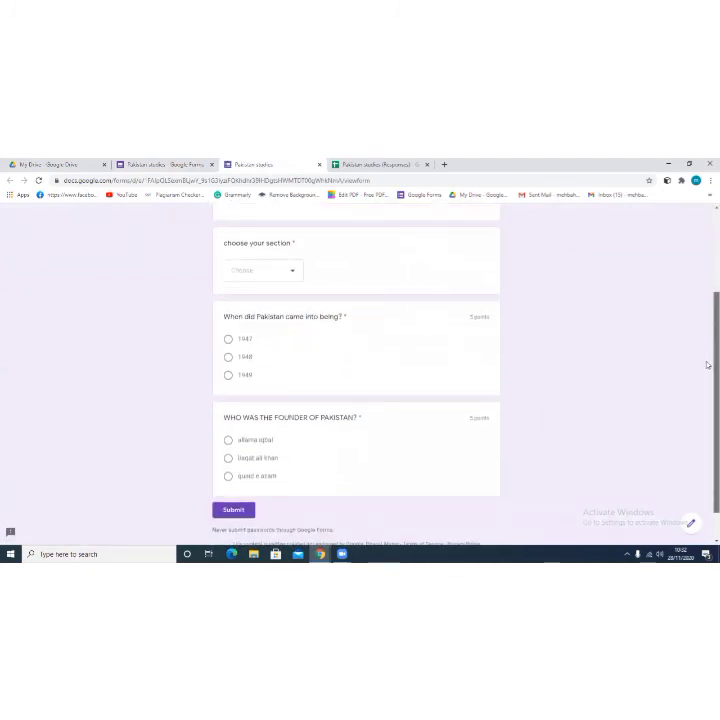
scroll(707, 300, "up", 3)
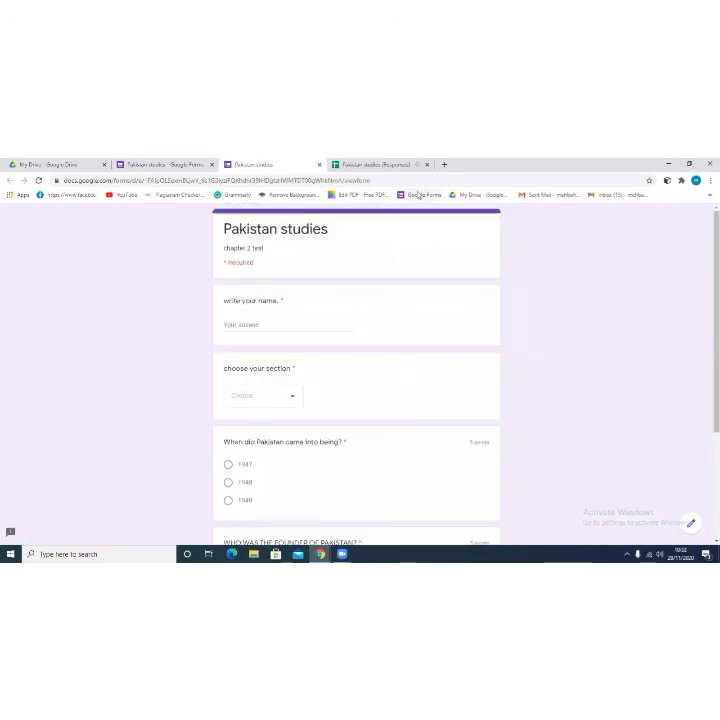
key("ctrl+Page_Up")
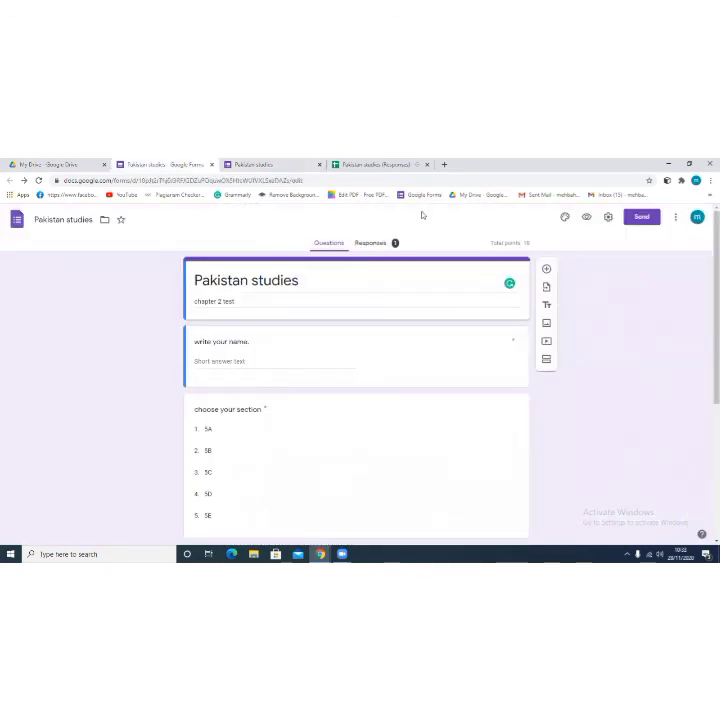
Step: Set the form's theme color to orange and its background color to the dark orange tint
left_click(567, 219)
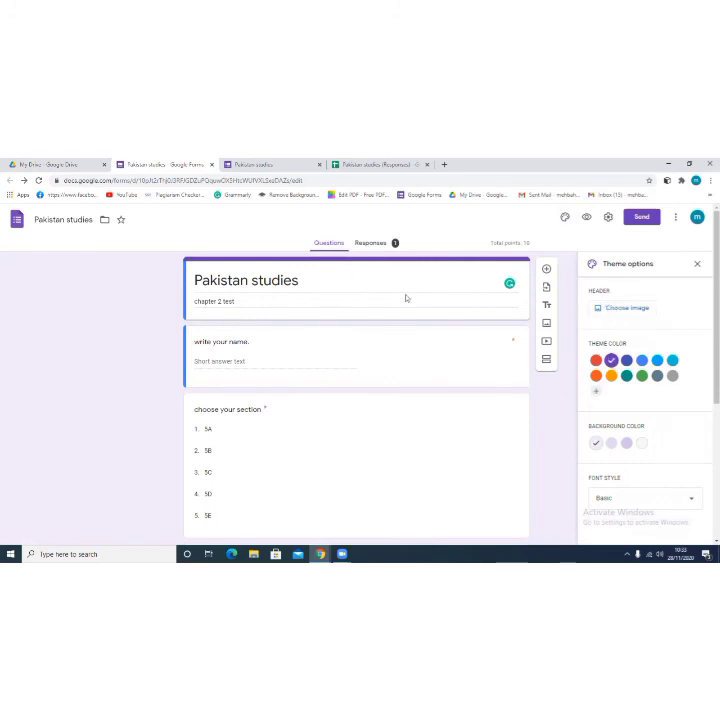
left_click(628, 308)
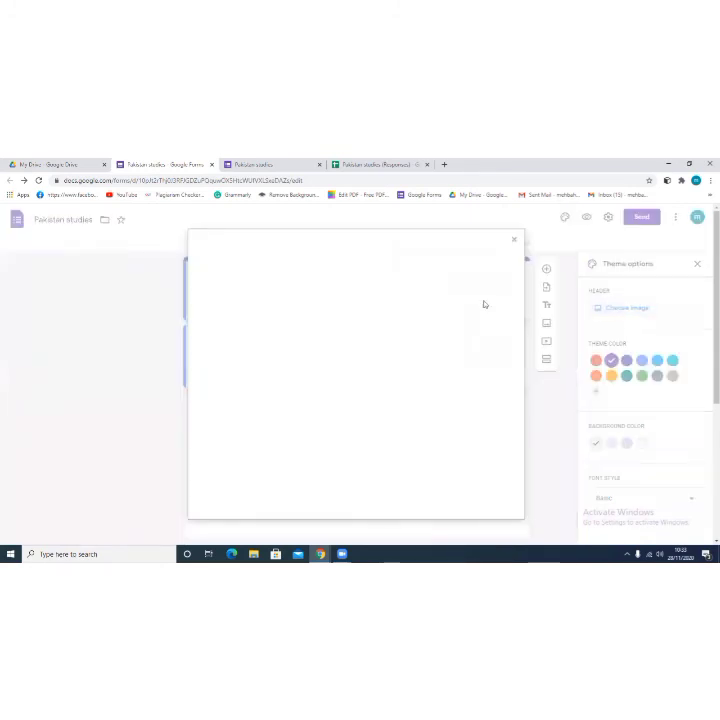
left_click(514, 241)
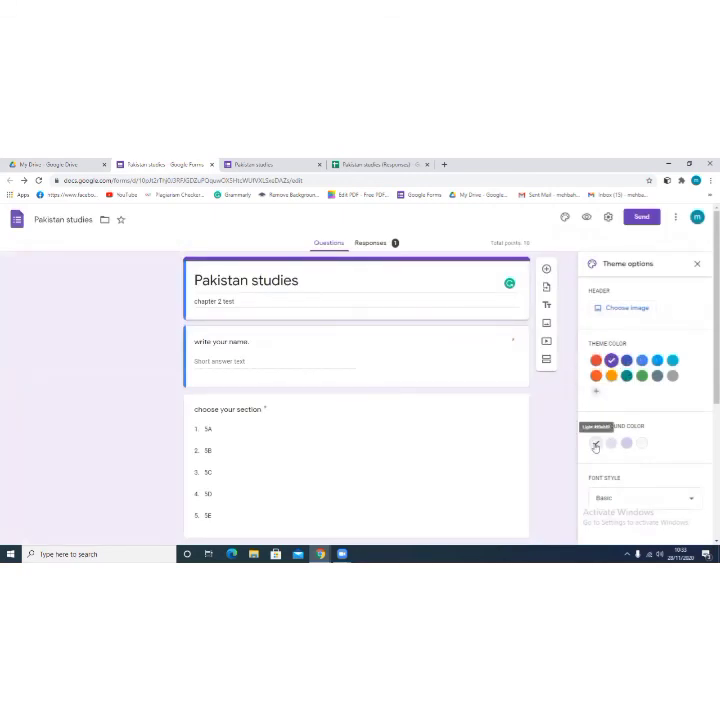
left_click(596, 376)
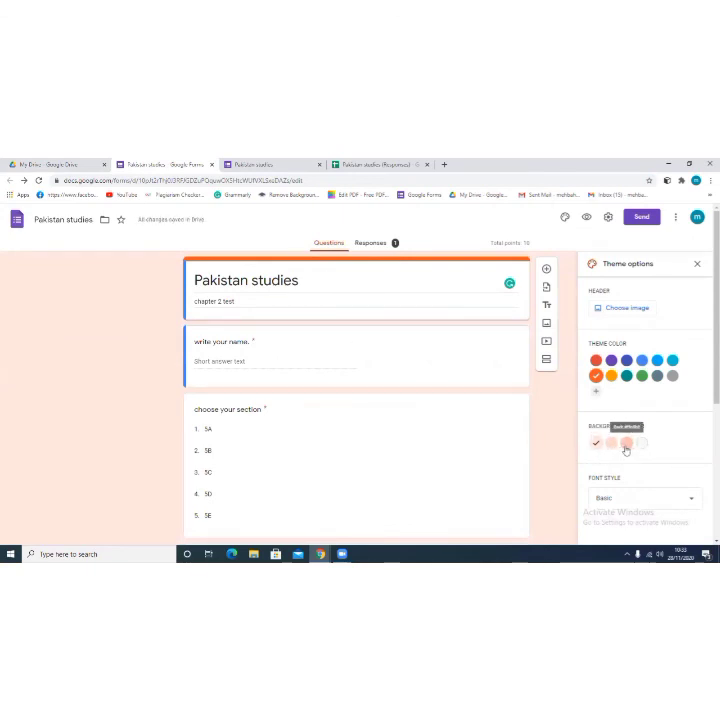
left_click(625, 448)
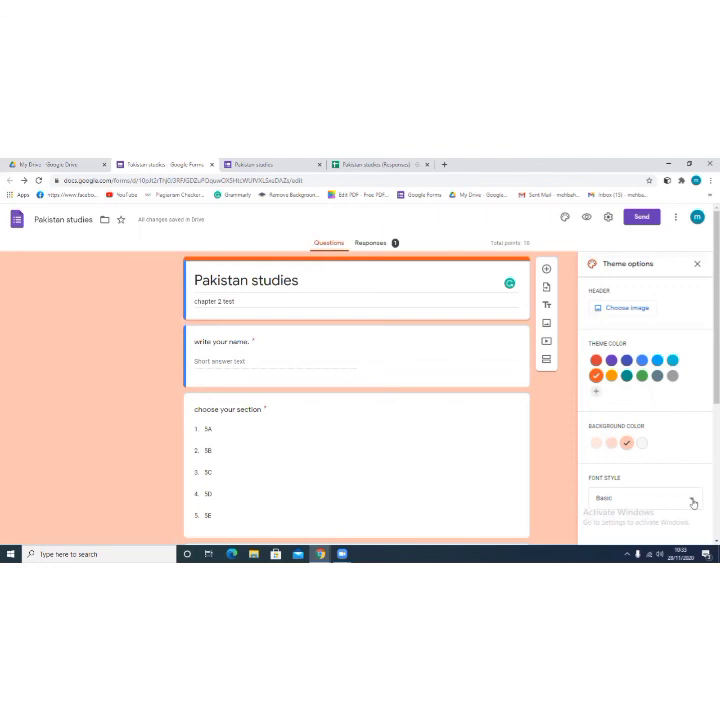
Step: Try the Decorative and Formal font styles on the form, and set the font style back to Basic
left_click(693, 501)
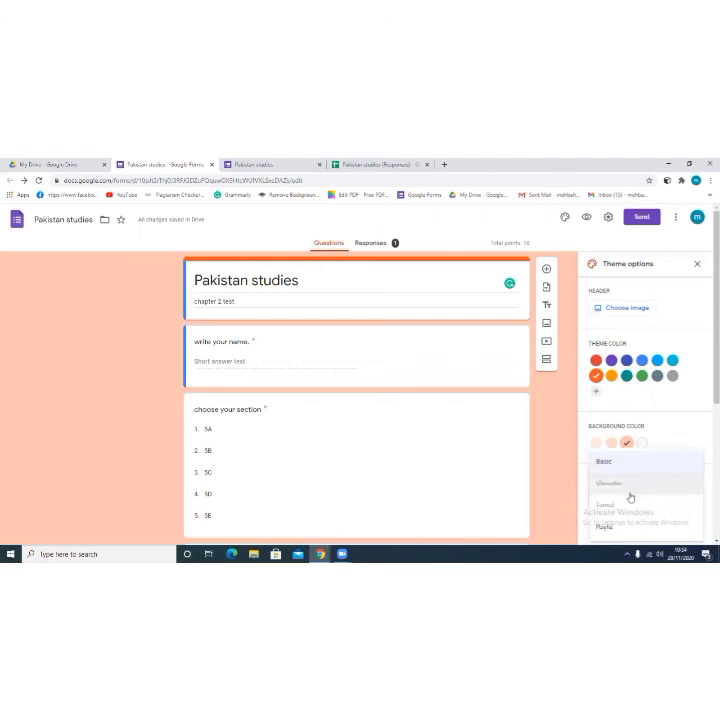
left_click(625, 485)
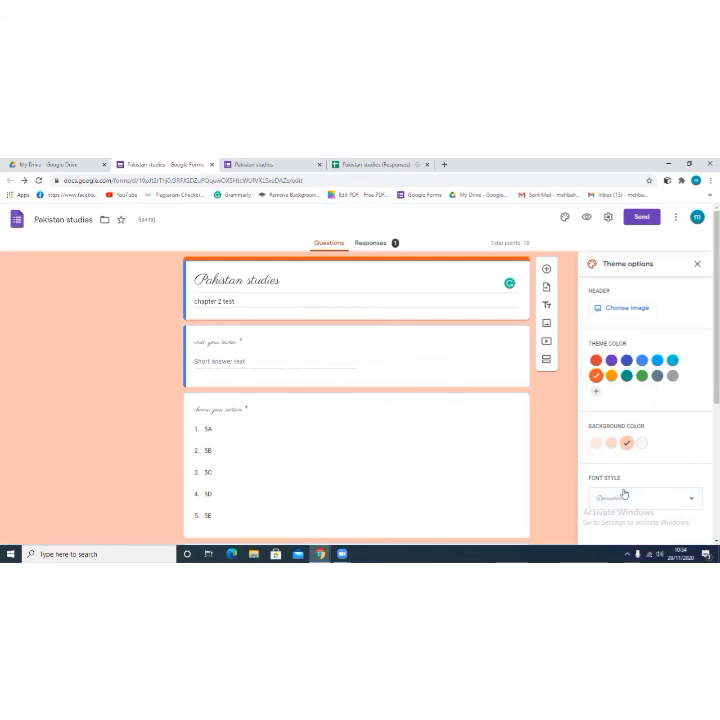
left_click(694, 500)
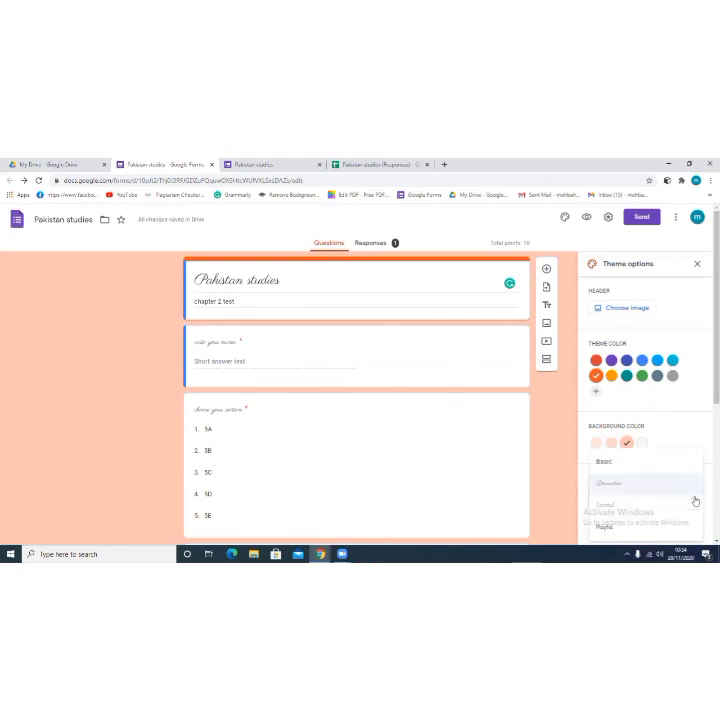
left_click(636, 512)
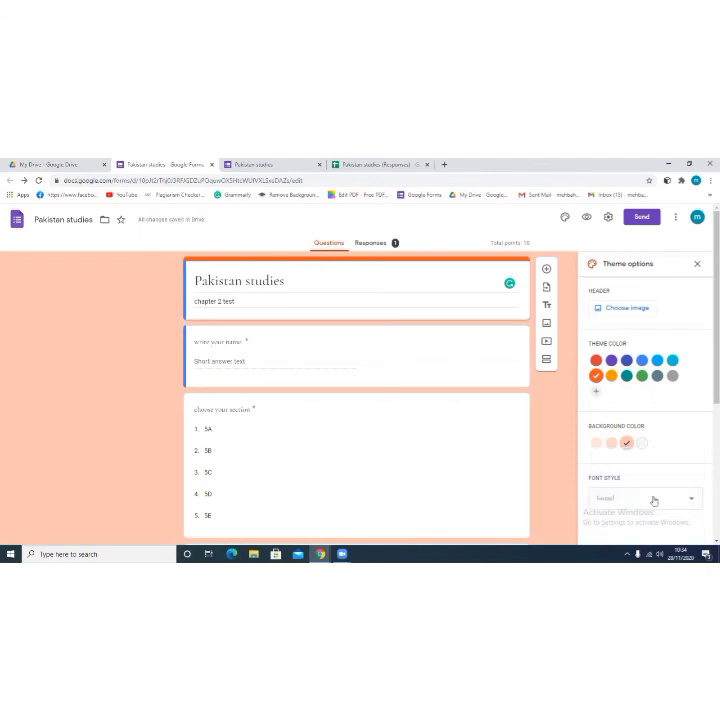
left_click(690, 503)
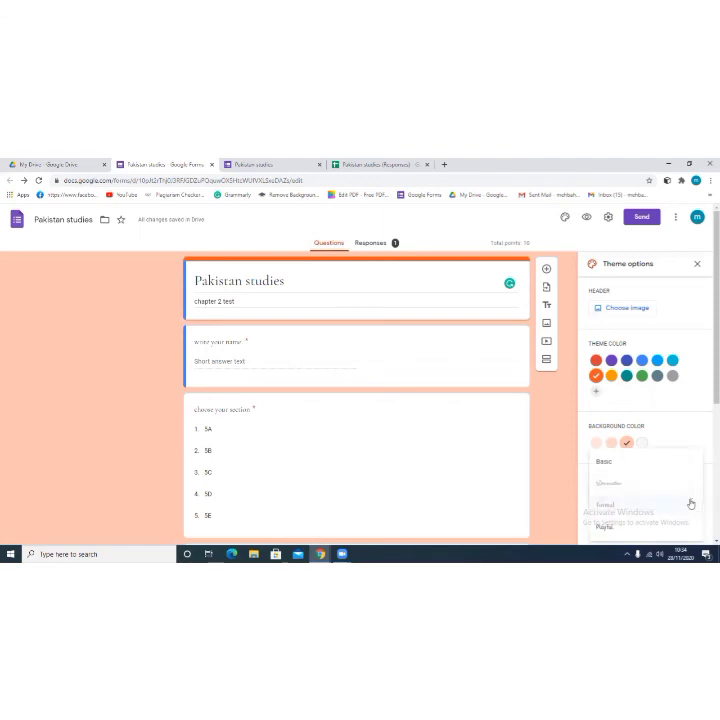
left_click(638, 463)
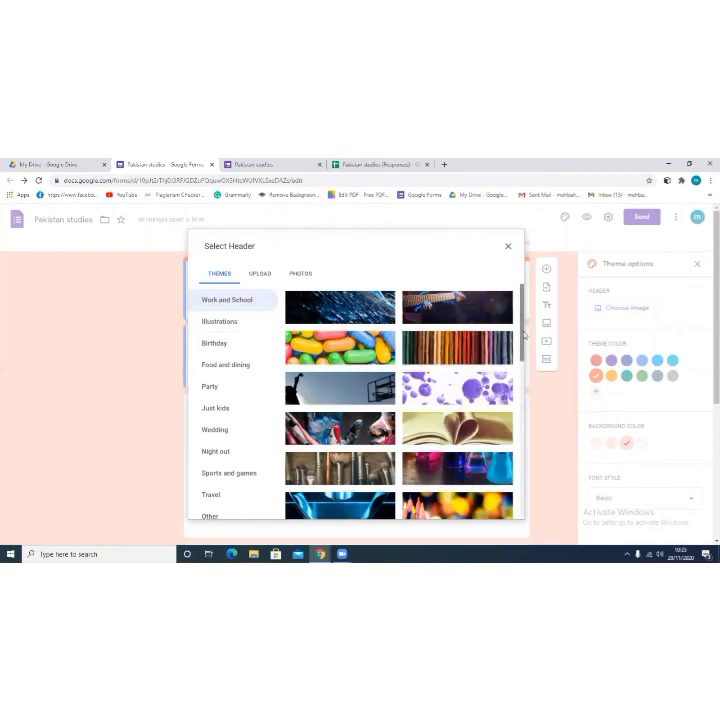
Step: Try the green frog header image from the Work and School themes with the dark olive theme color and darkest background tint
left_click_drag(521, 335, 518, 427)
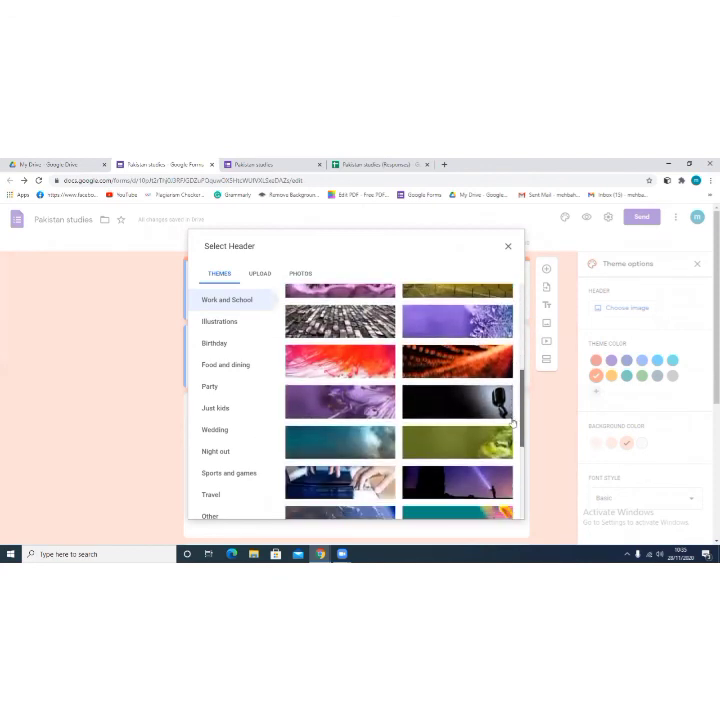
double_click(451, 446)
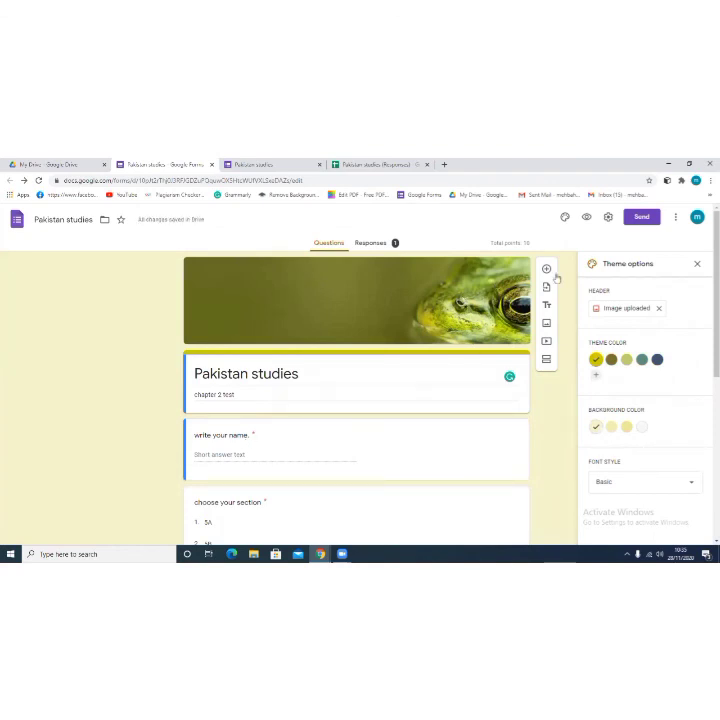
left_click(611, 360)
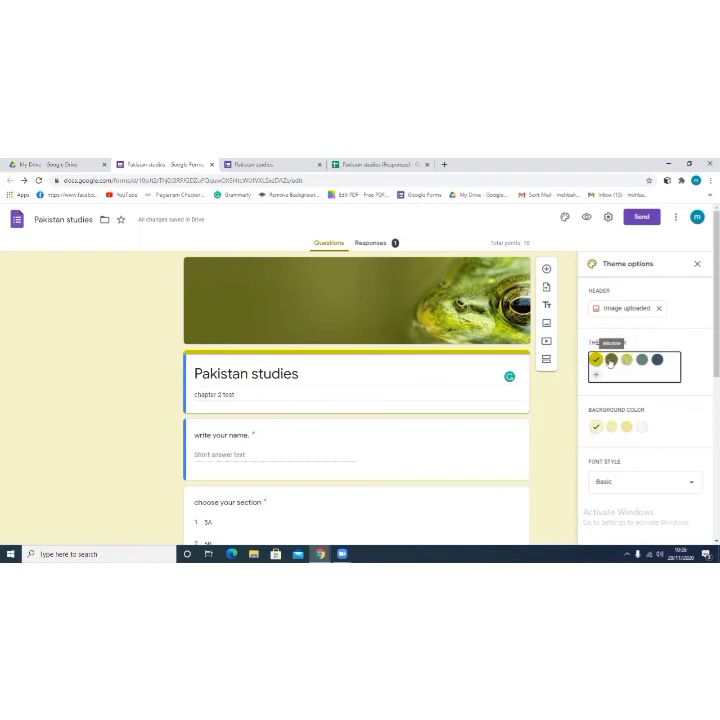
left_click(627, 427)
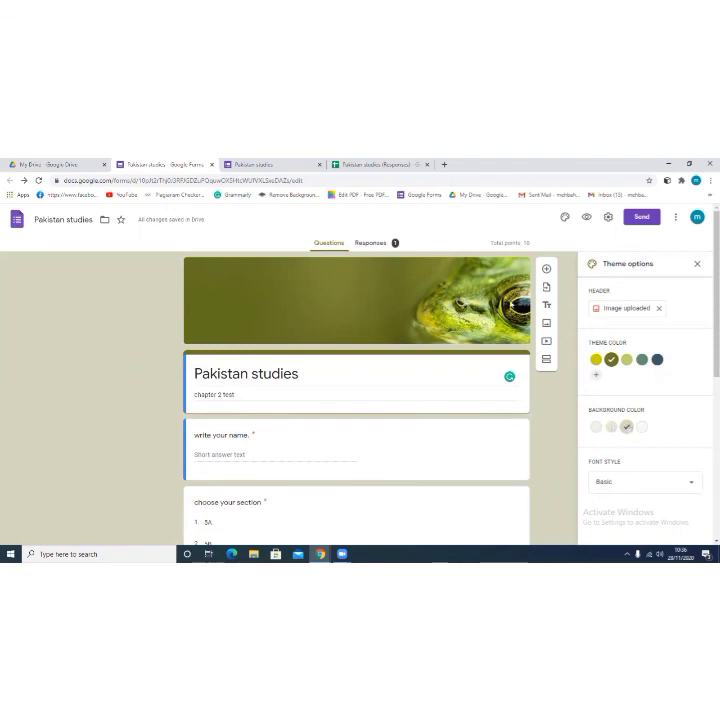
Step: Replace the header with the heart-shaped open book image, and set the dark maroon theme color with its darkest background tint
left_click(617, 311)
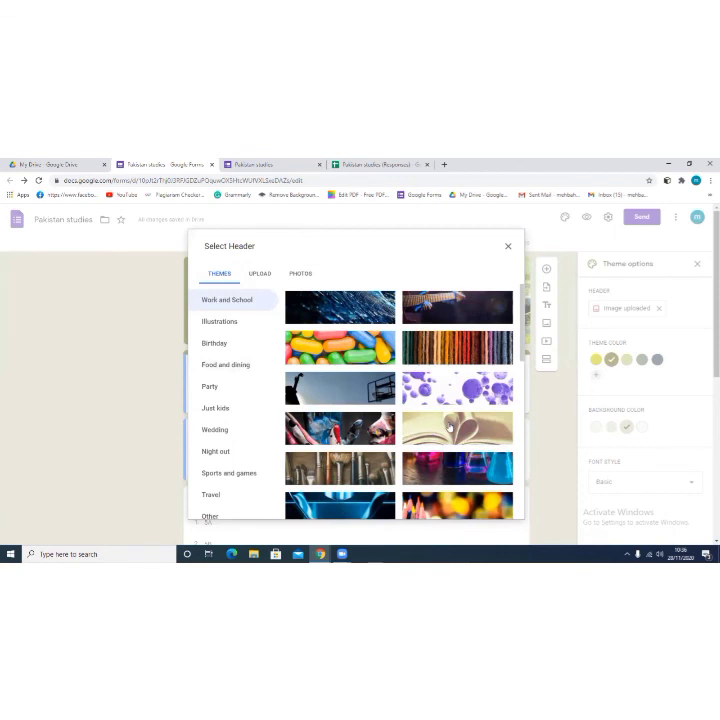
left_click(449, 424)
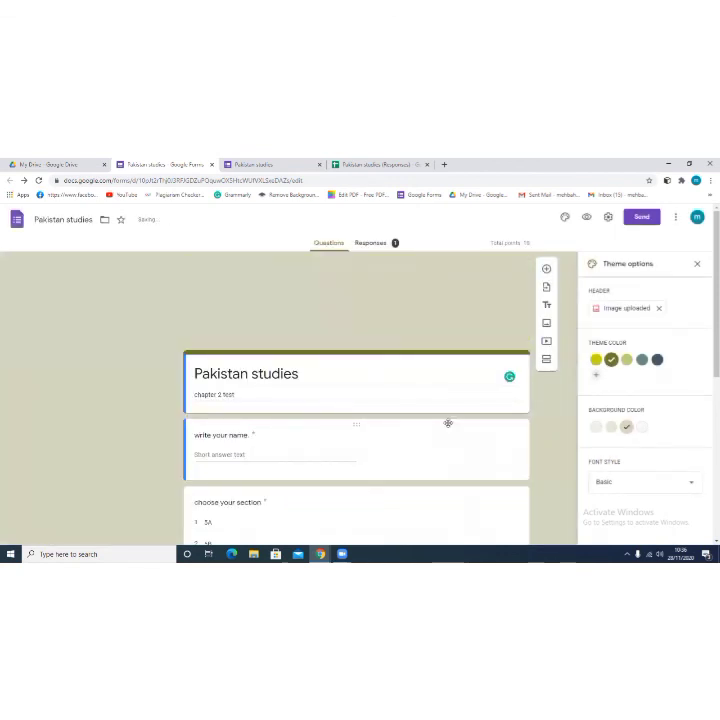
left_click(626, 427)
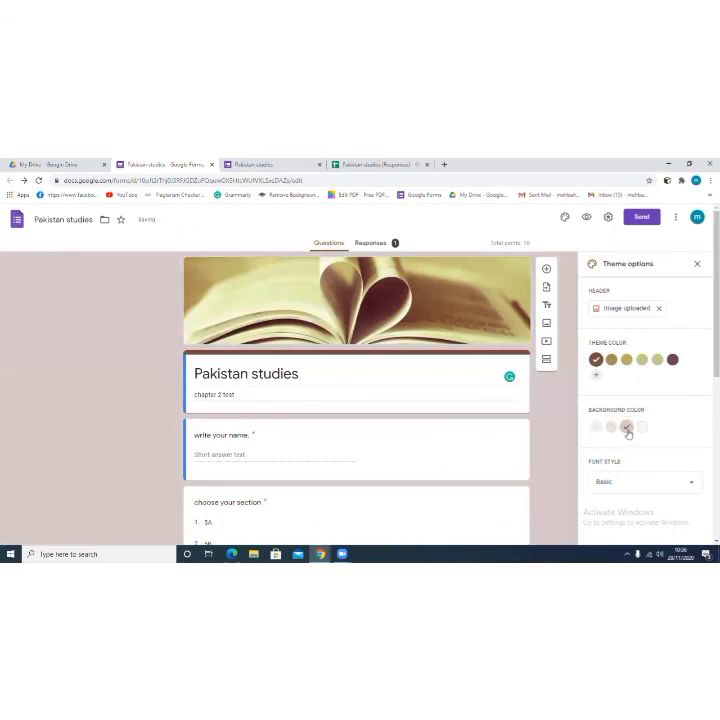
left_click(627, 360)
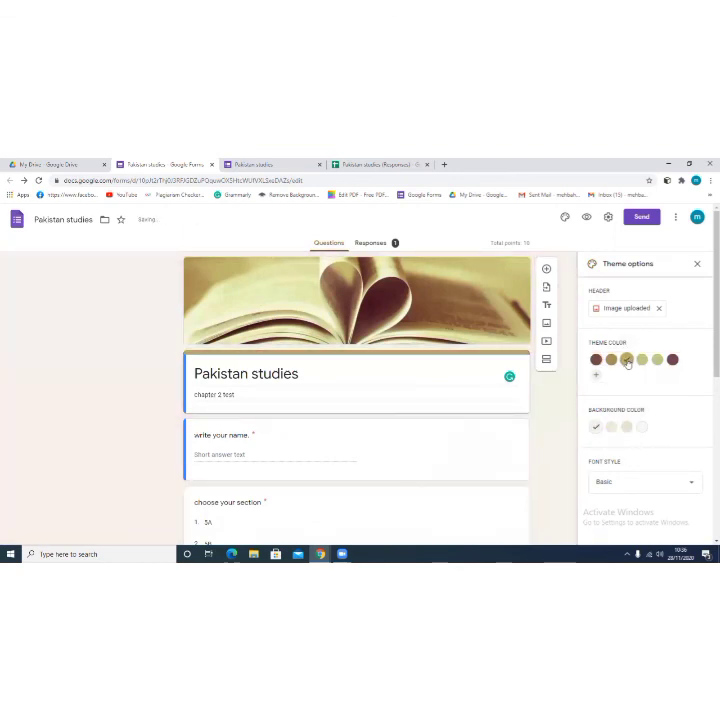
left_click(672, 360)
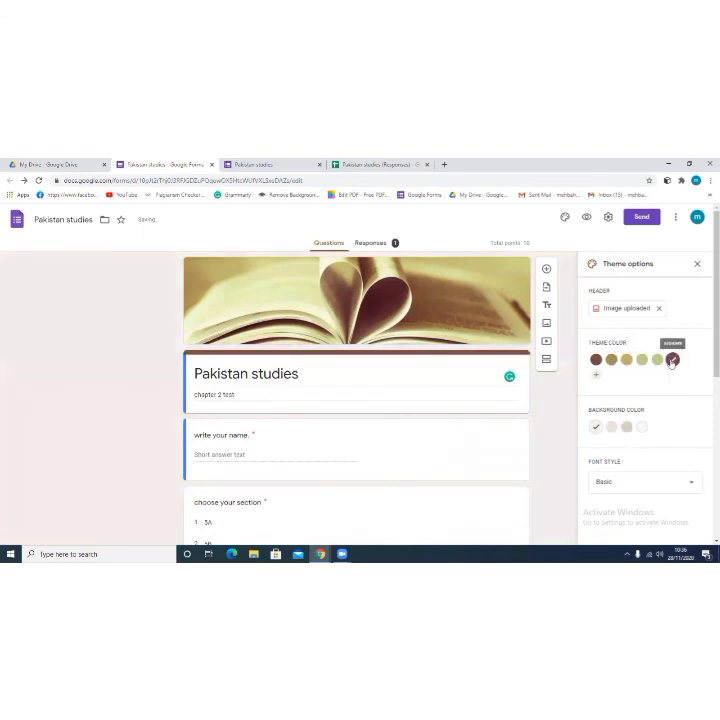
left_click(625, 427)
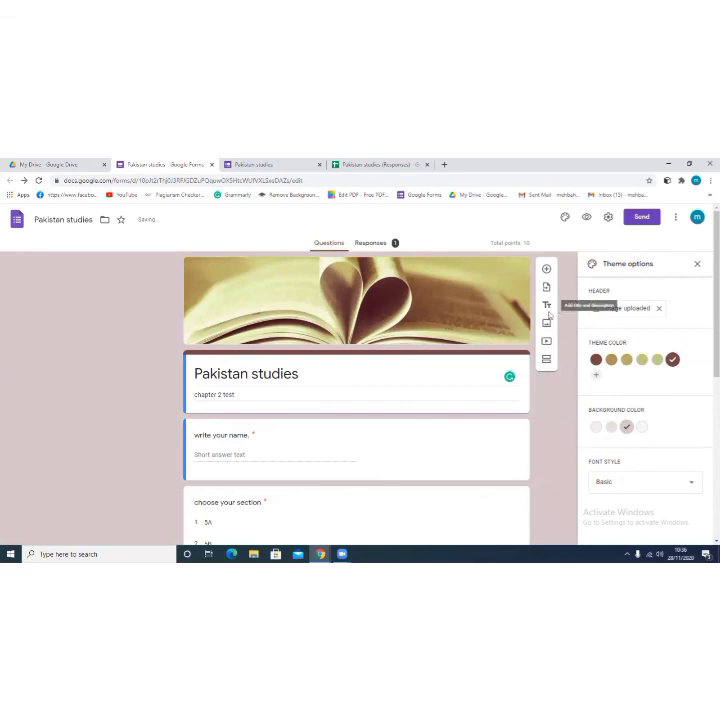
Step: Preview the restyled quiz through all its questions, close the responses spreadsheet, and return to the form editor
left_click(587, 218)
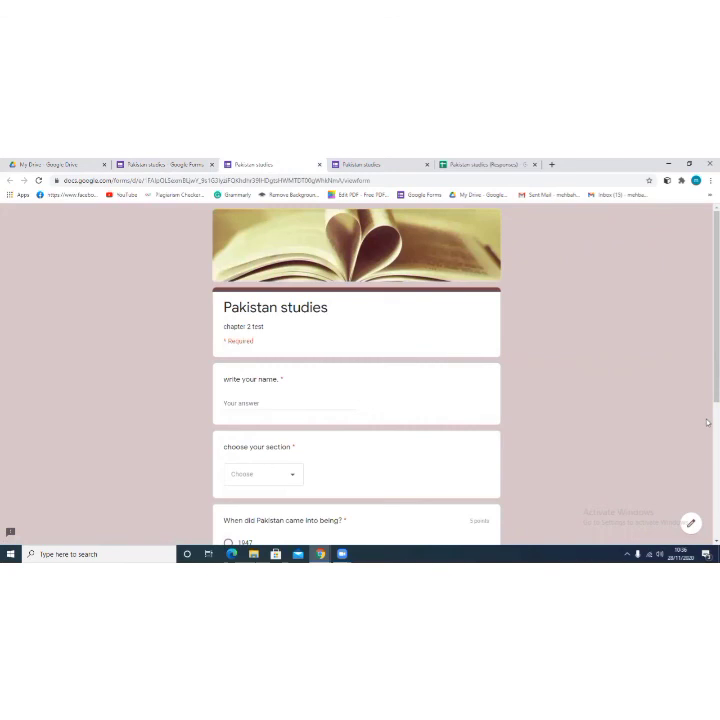
scroll(707, 422, "down", 3)
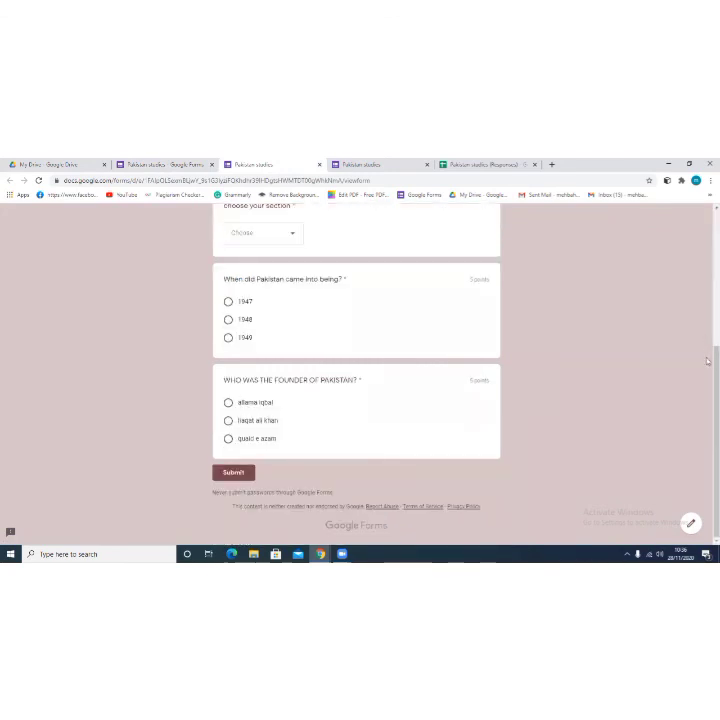
left_click_drag(707, 365, 707, 210)
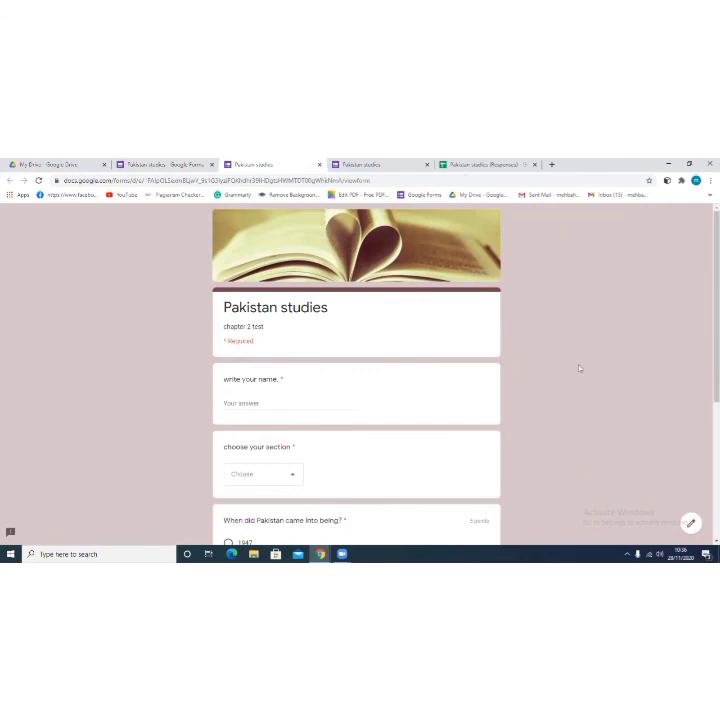
key("ctrl+w")
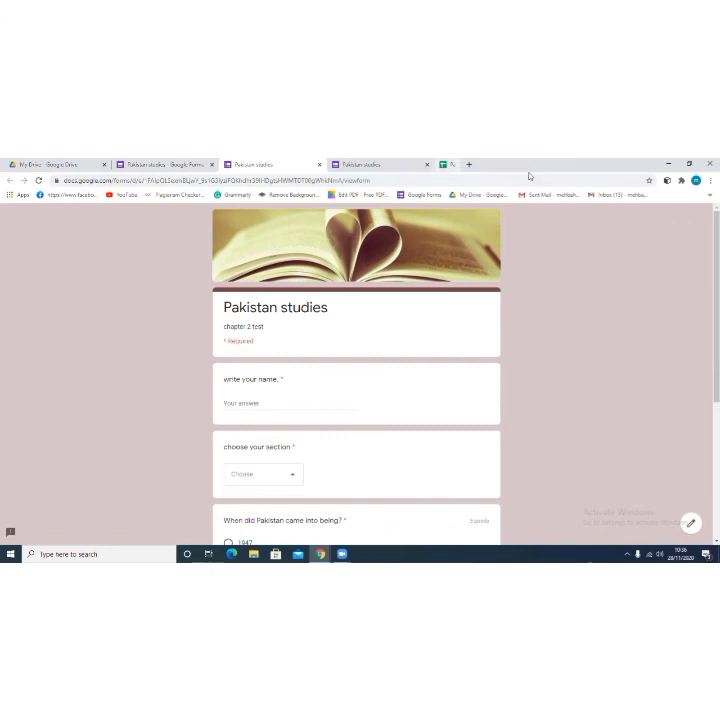
left_click(167, 163)
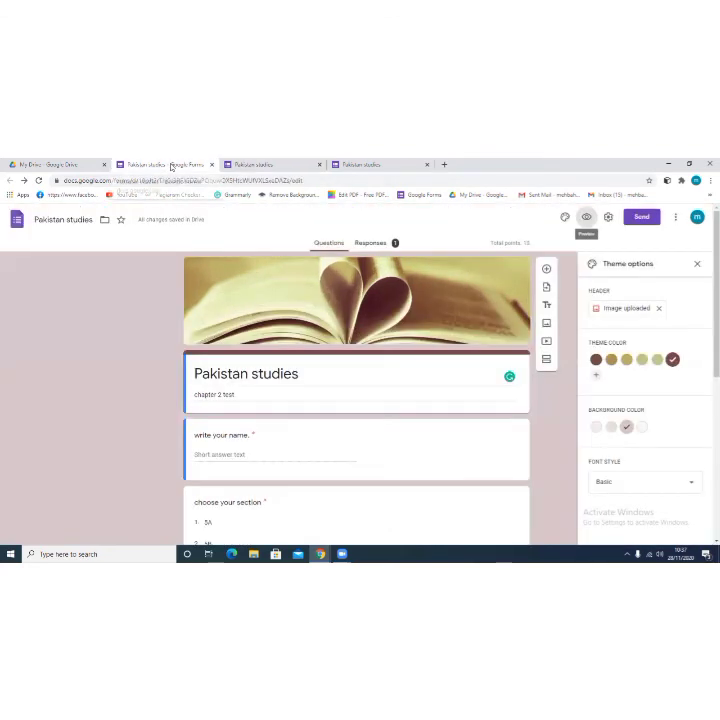
Step: Open the form's responses in the linked spreadsheet to view the recorded answers, and close the form editor and spreadsheet
left_click(371, 243)
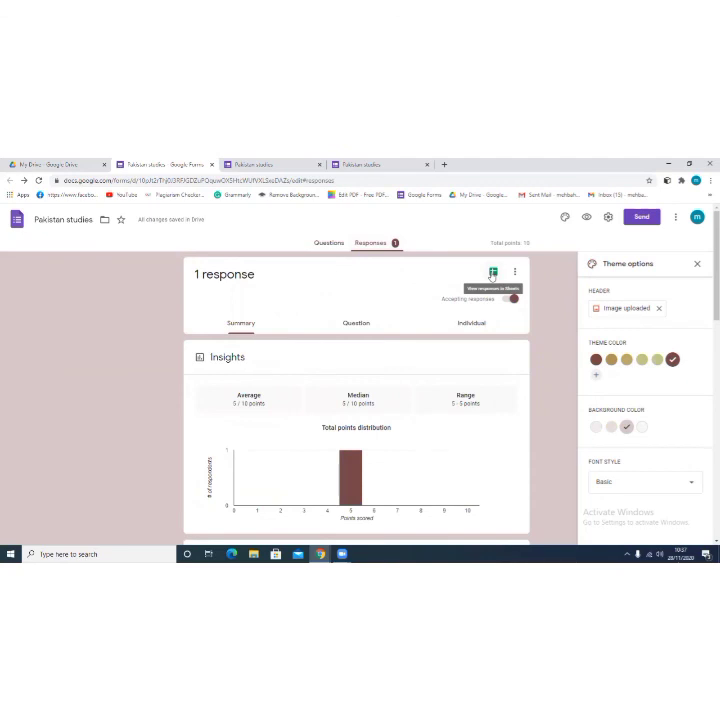
left_click(493, 273)
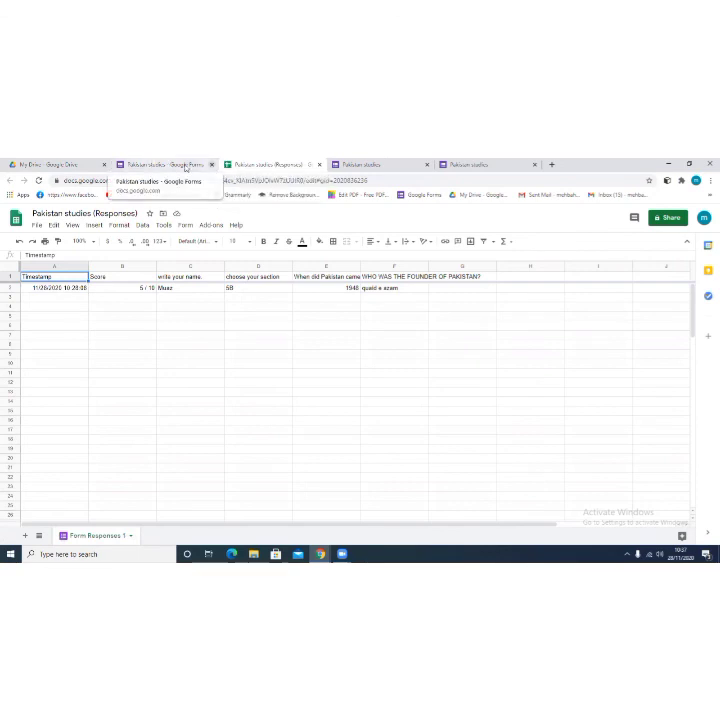
middle_click(185, 168)
middle_click(185, 168)
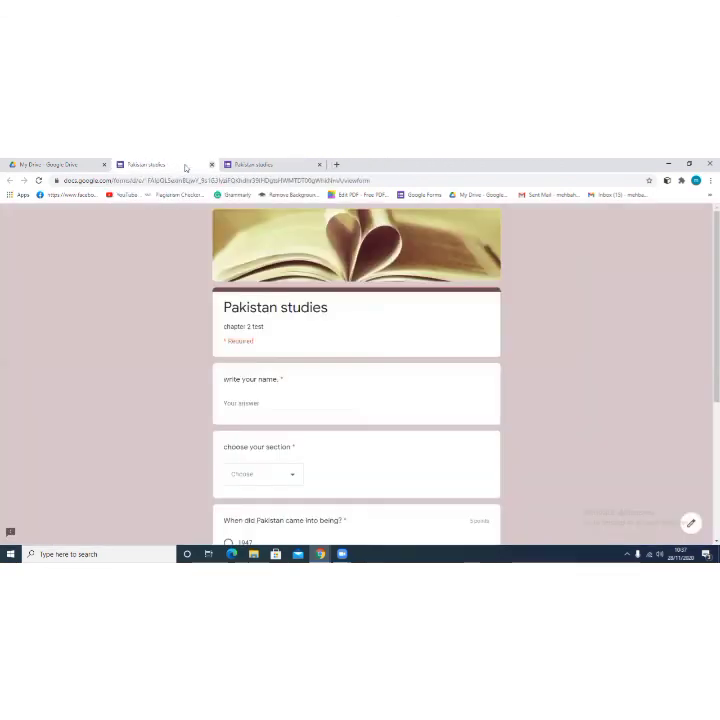